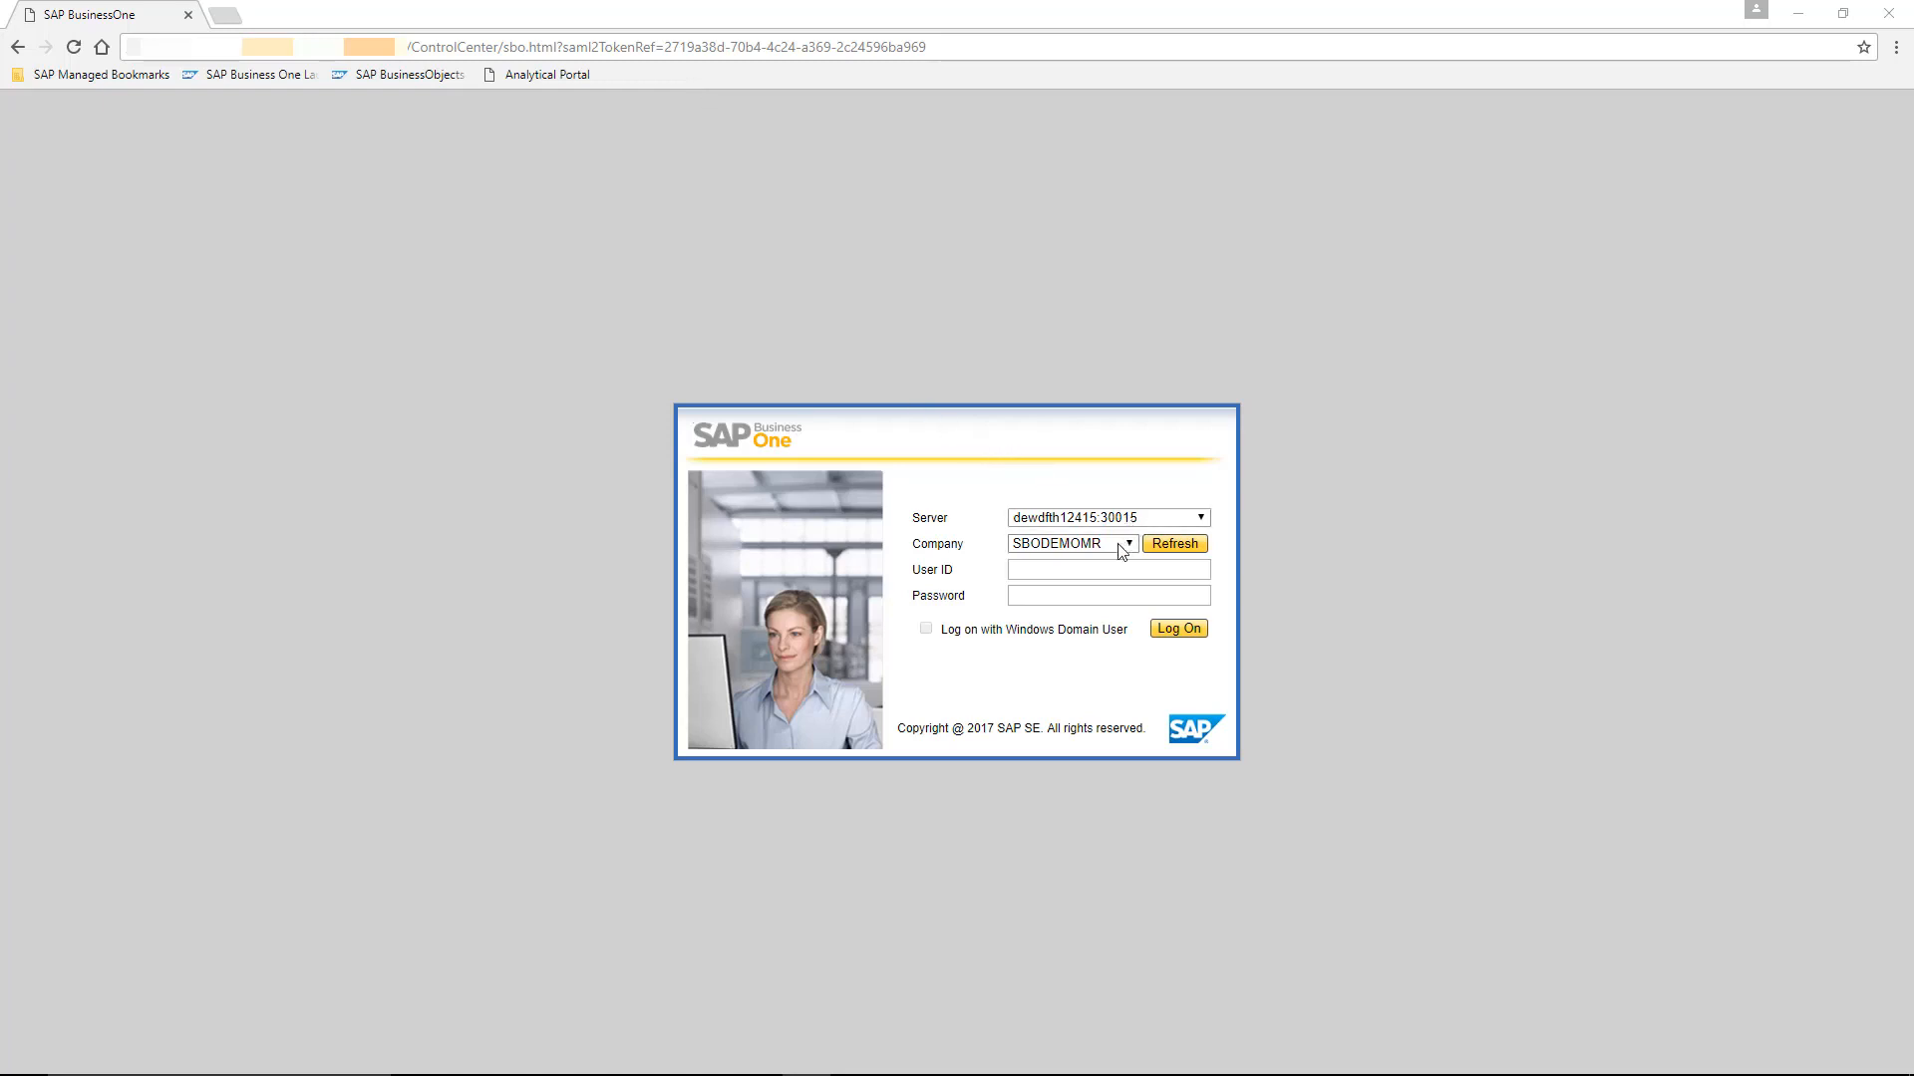
- Log on to company SBODEMOMR with user ID manager and the account password
{"action": "left_click", "coordinate": [1110, 573]}
{"action": "type", "text": "manager"}
{"action": "key", "text": "Tab"}
{"action": "type", "text": "1234"}
{"action": "left_click", "coordinate": [1175, 630]}
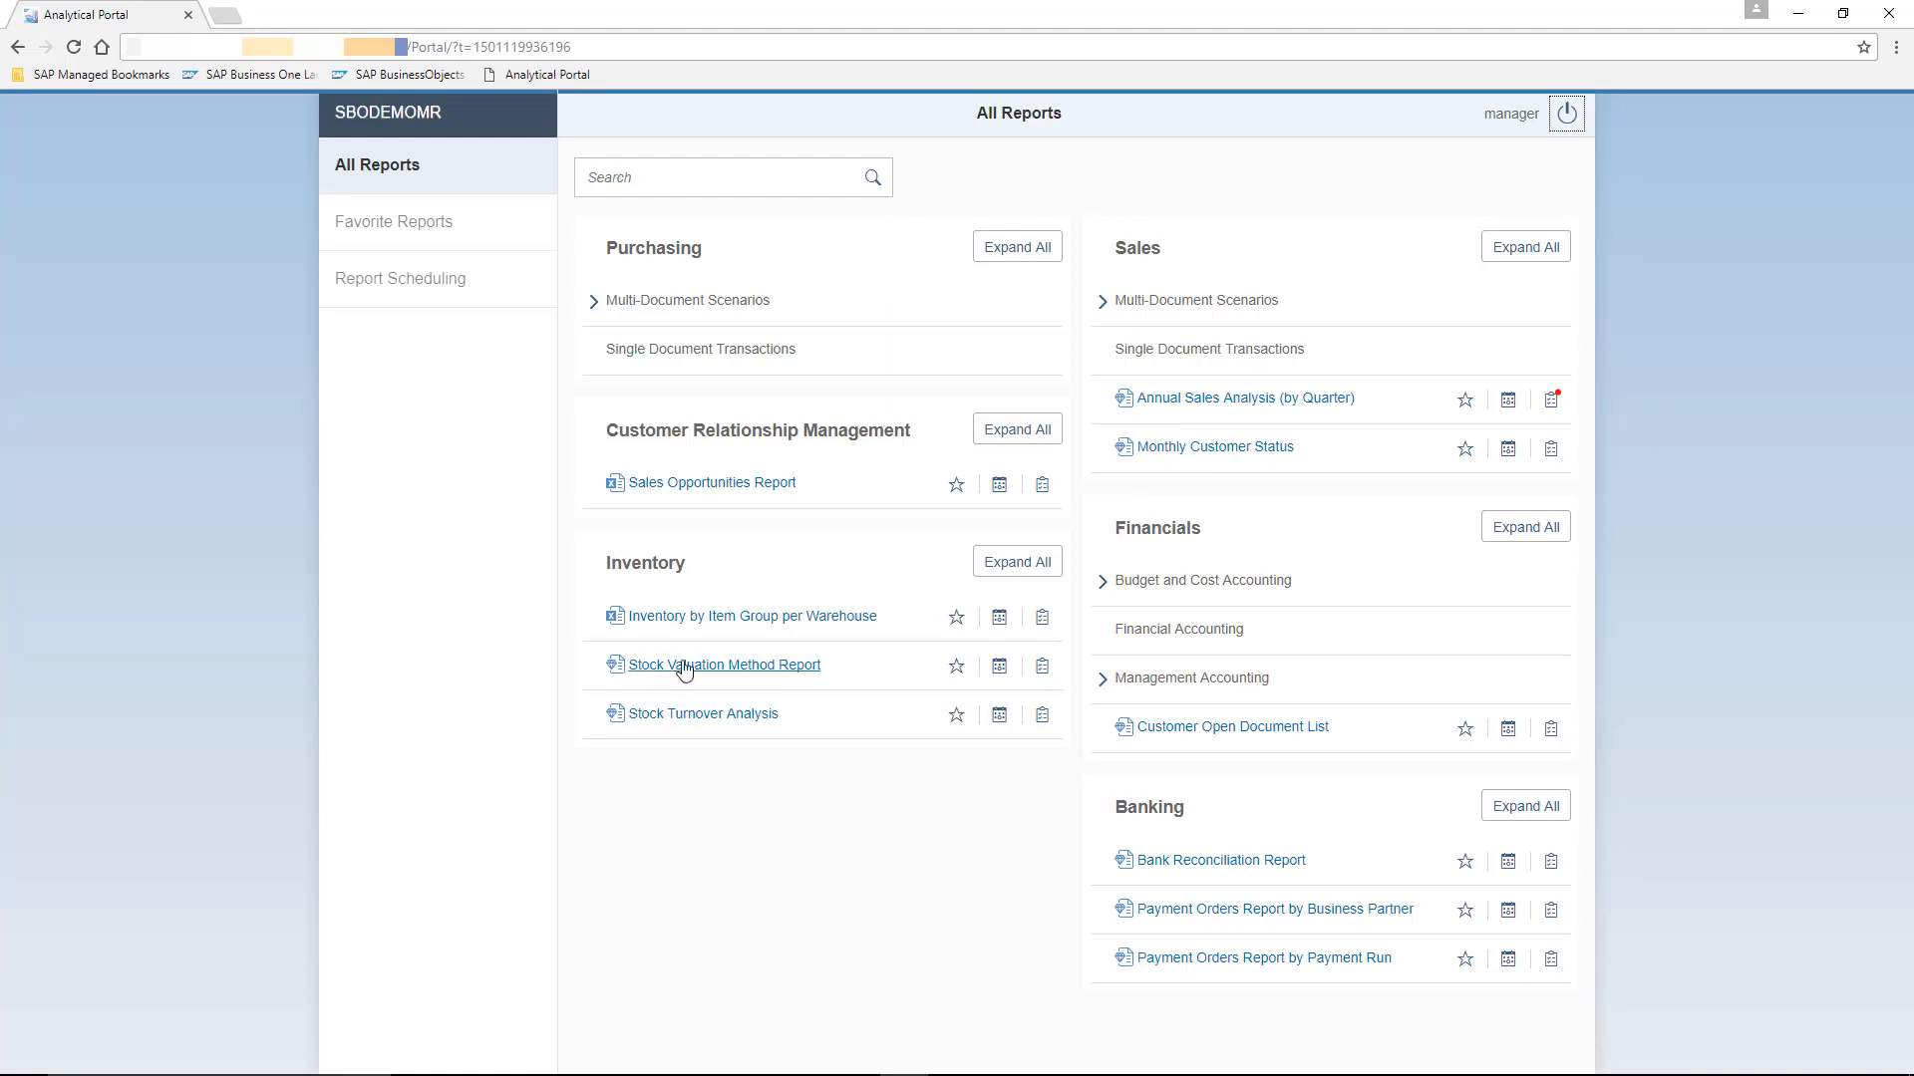
- Mark Sales Opportunities Report and Annual Sales Analysis (by Quarter) as favorite reports
{"action": "left_click", "coordinate": [953, 498]}
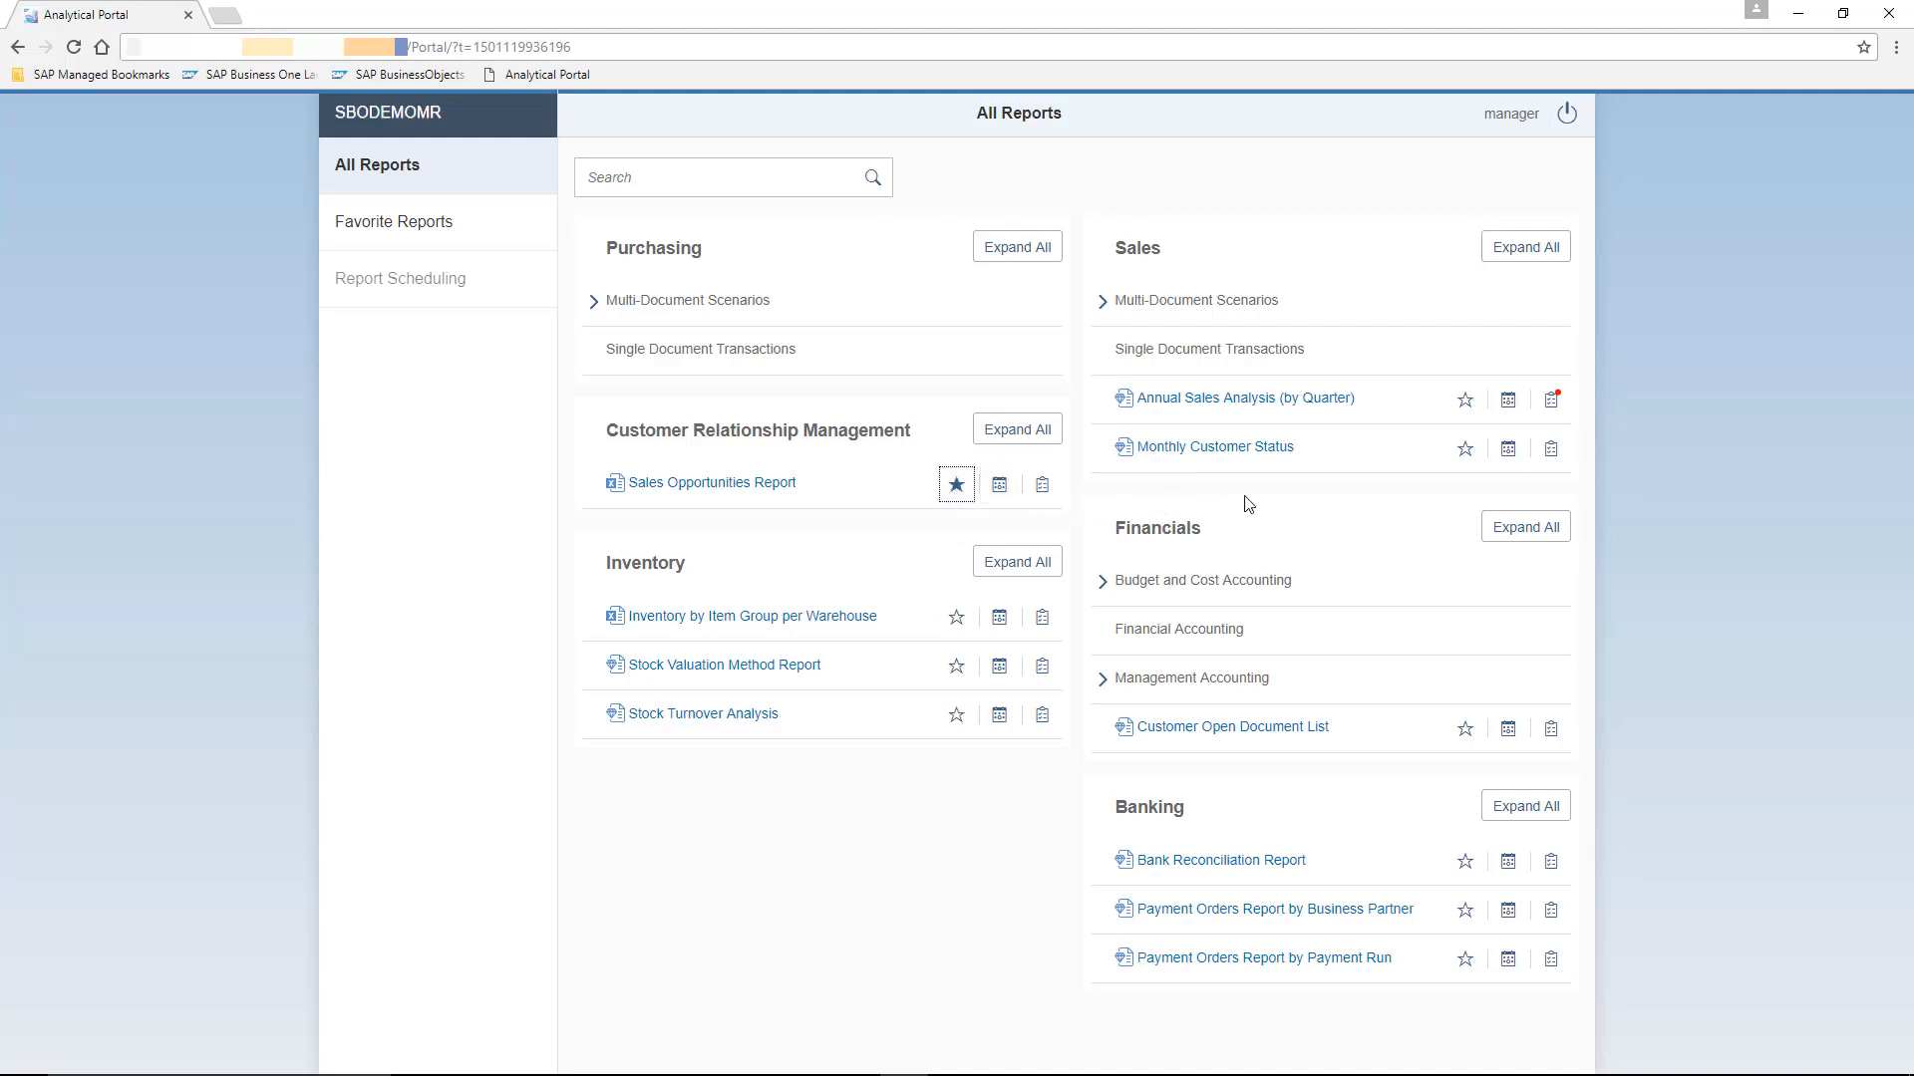
{"action": "left_click", "coordinate": [1462, 412]}
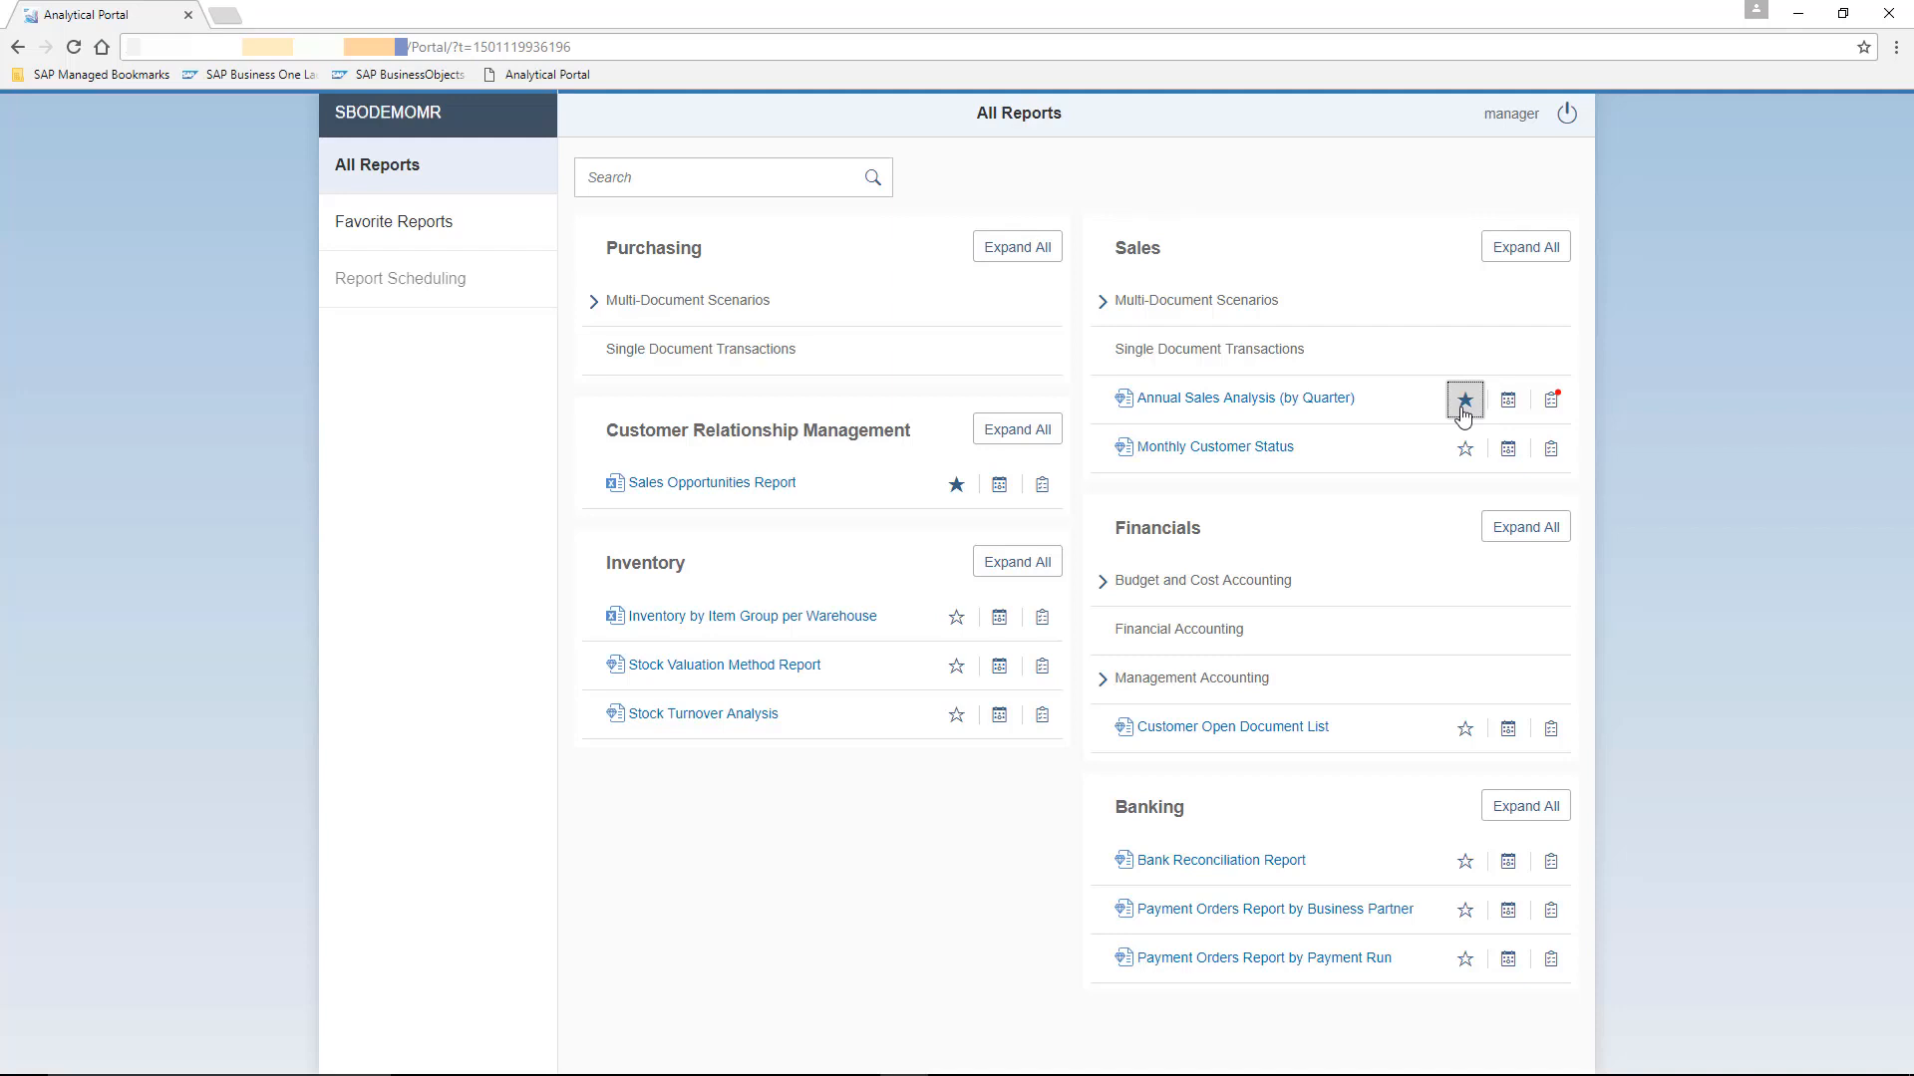
- Review the Favorite Reports list and return to All Reports
{"action": "left_click", "coordinate": [436, 229]}
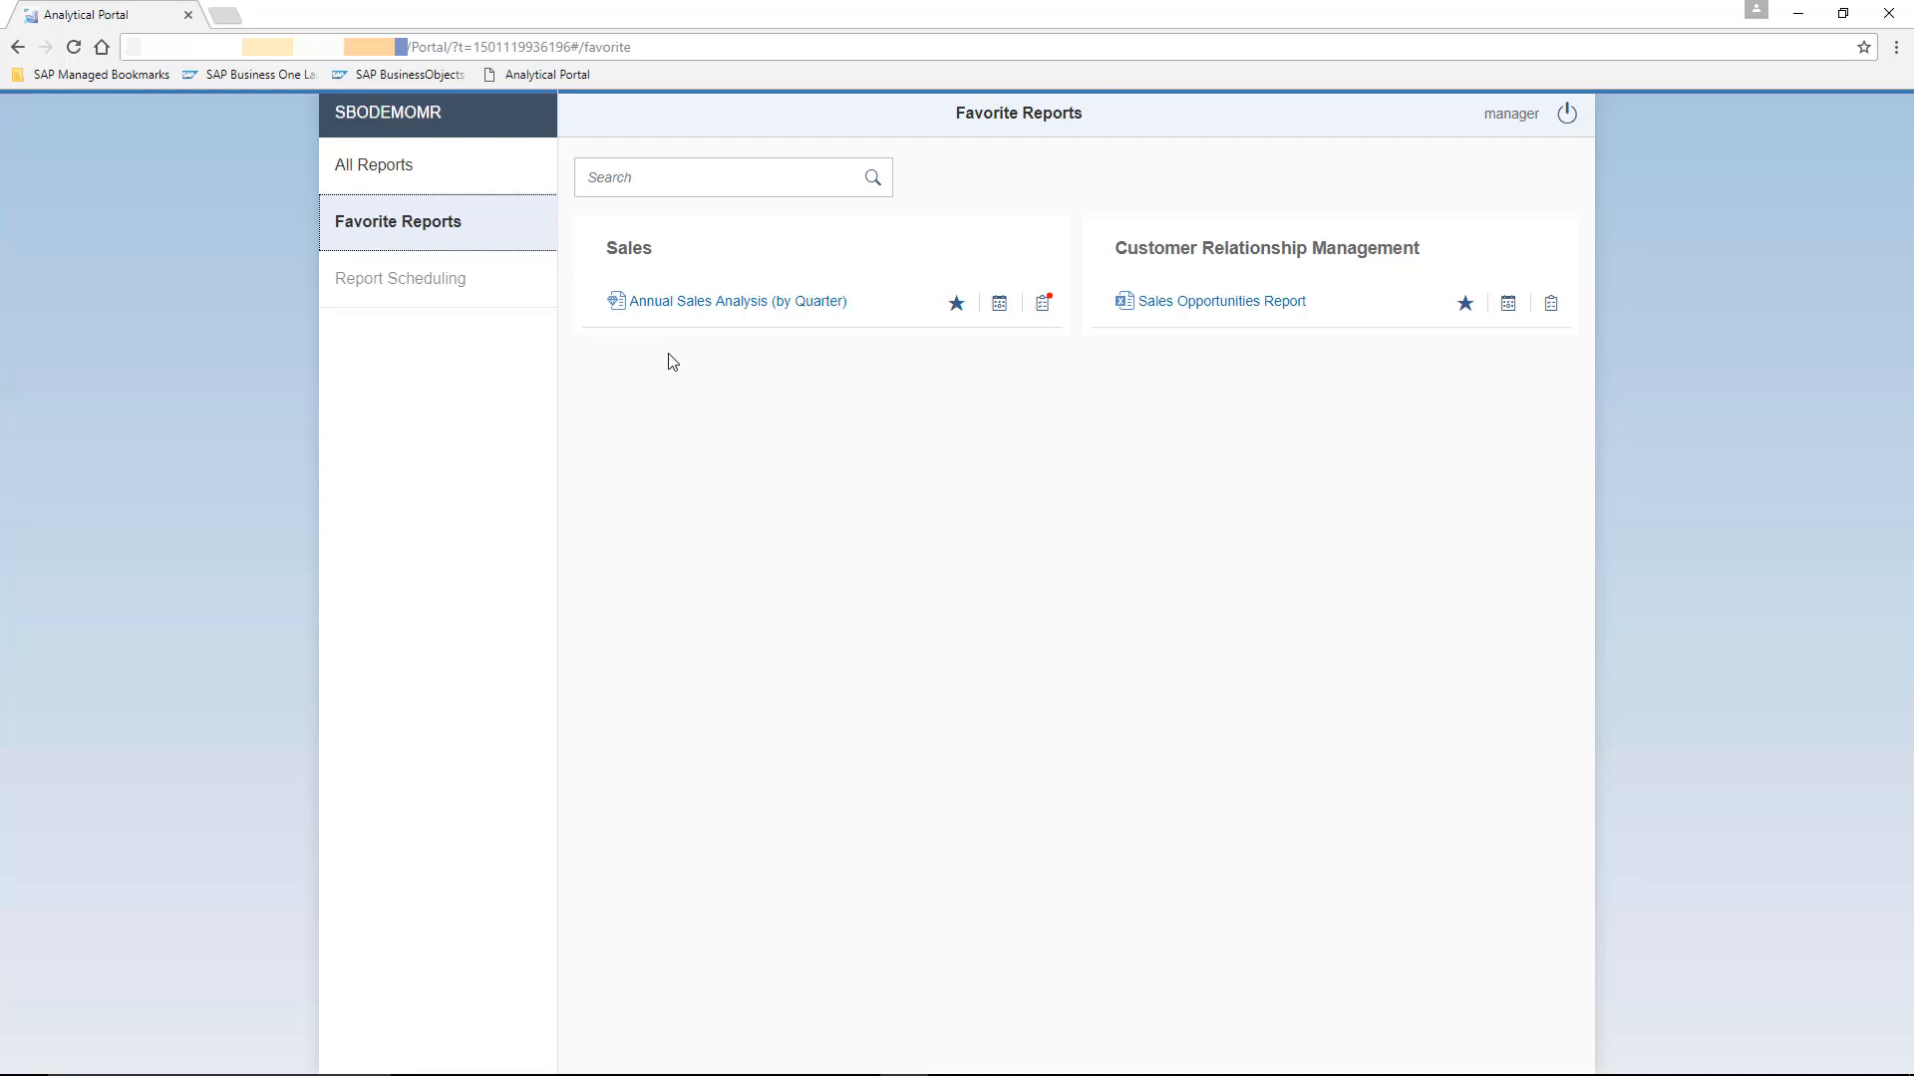
{"action": "left_click", "coordinate": [428, 181]}
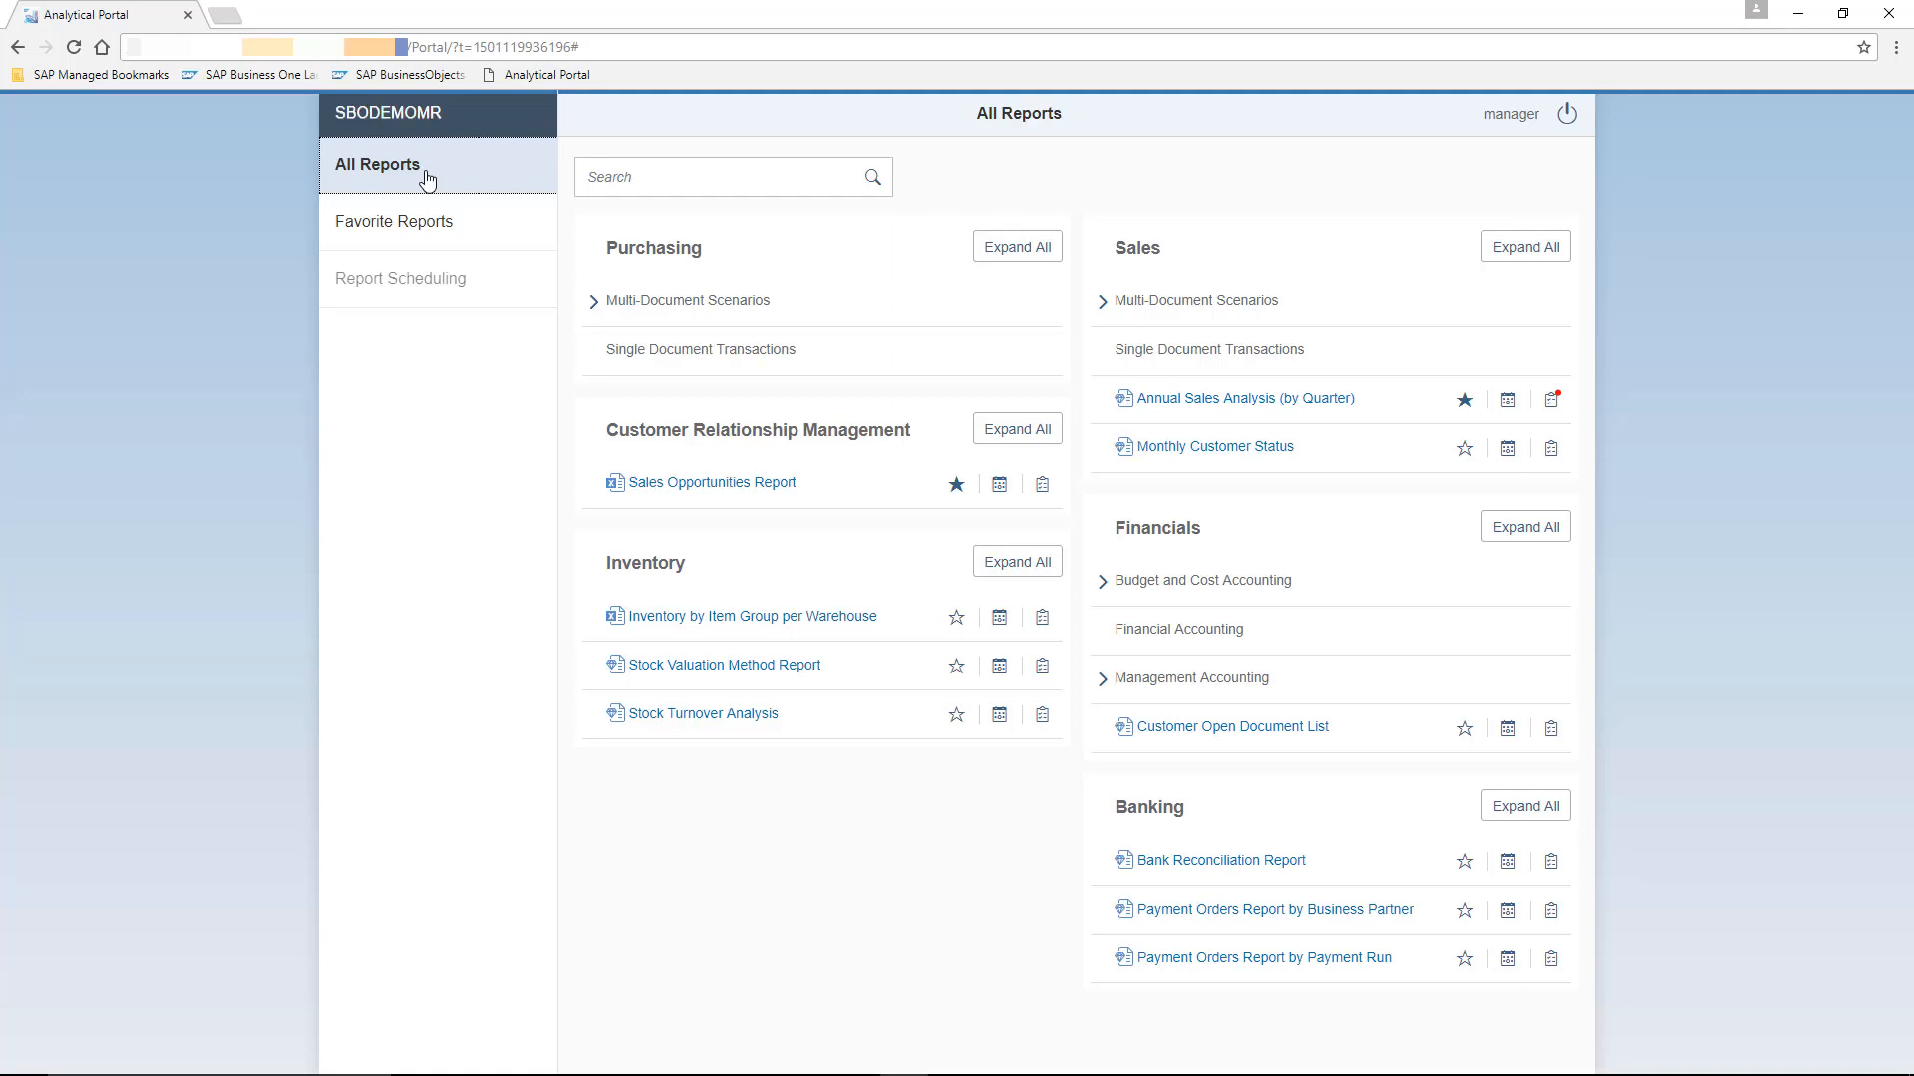
{"action": "left_click", "coordinate": [428, 179]}
- Open the Annual Sales Analysis (by Quarter) report and set Posting Date In Year to 2017
{"action": "left_click", "coordinate": [1325, 401]}
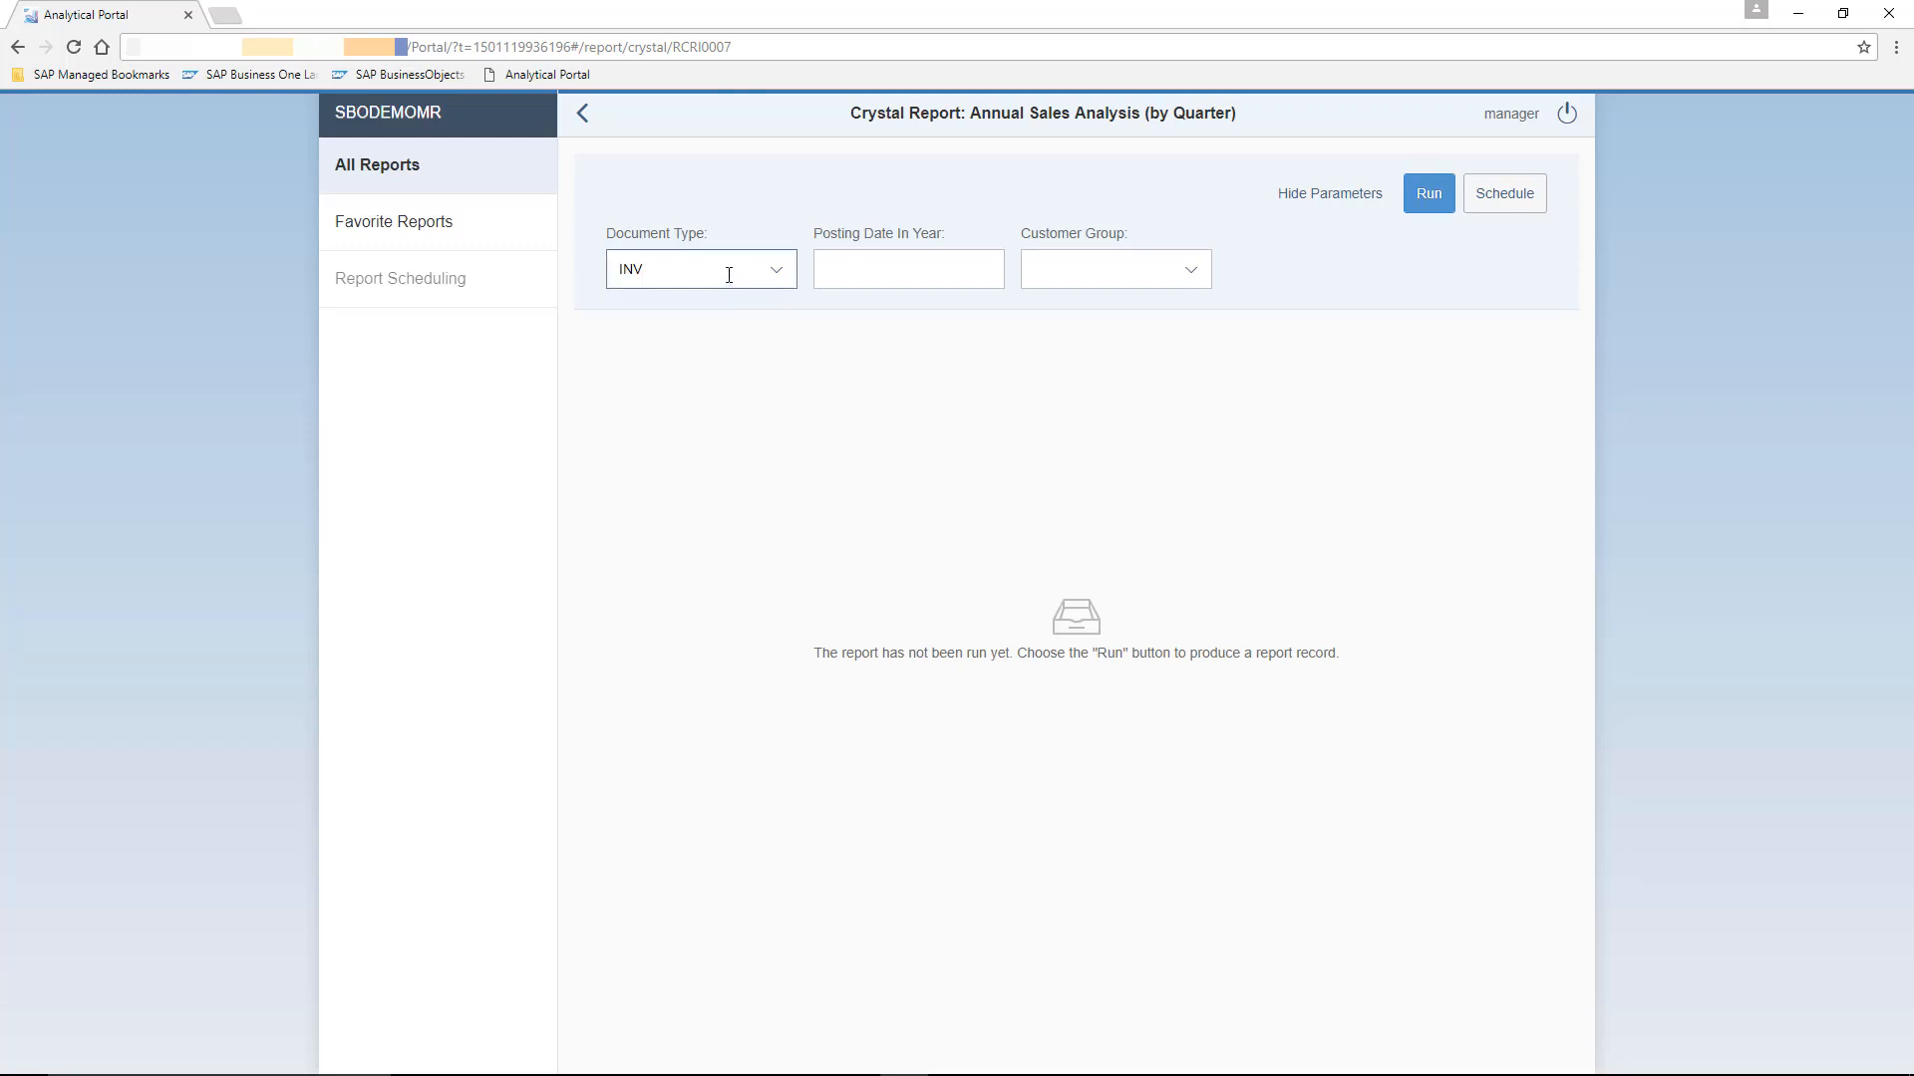
{"action": "left_click", "coordinate": [850, 269]}
{"action": "type", "text": "2017"}
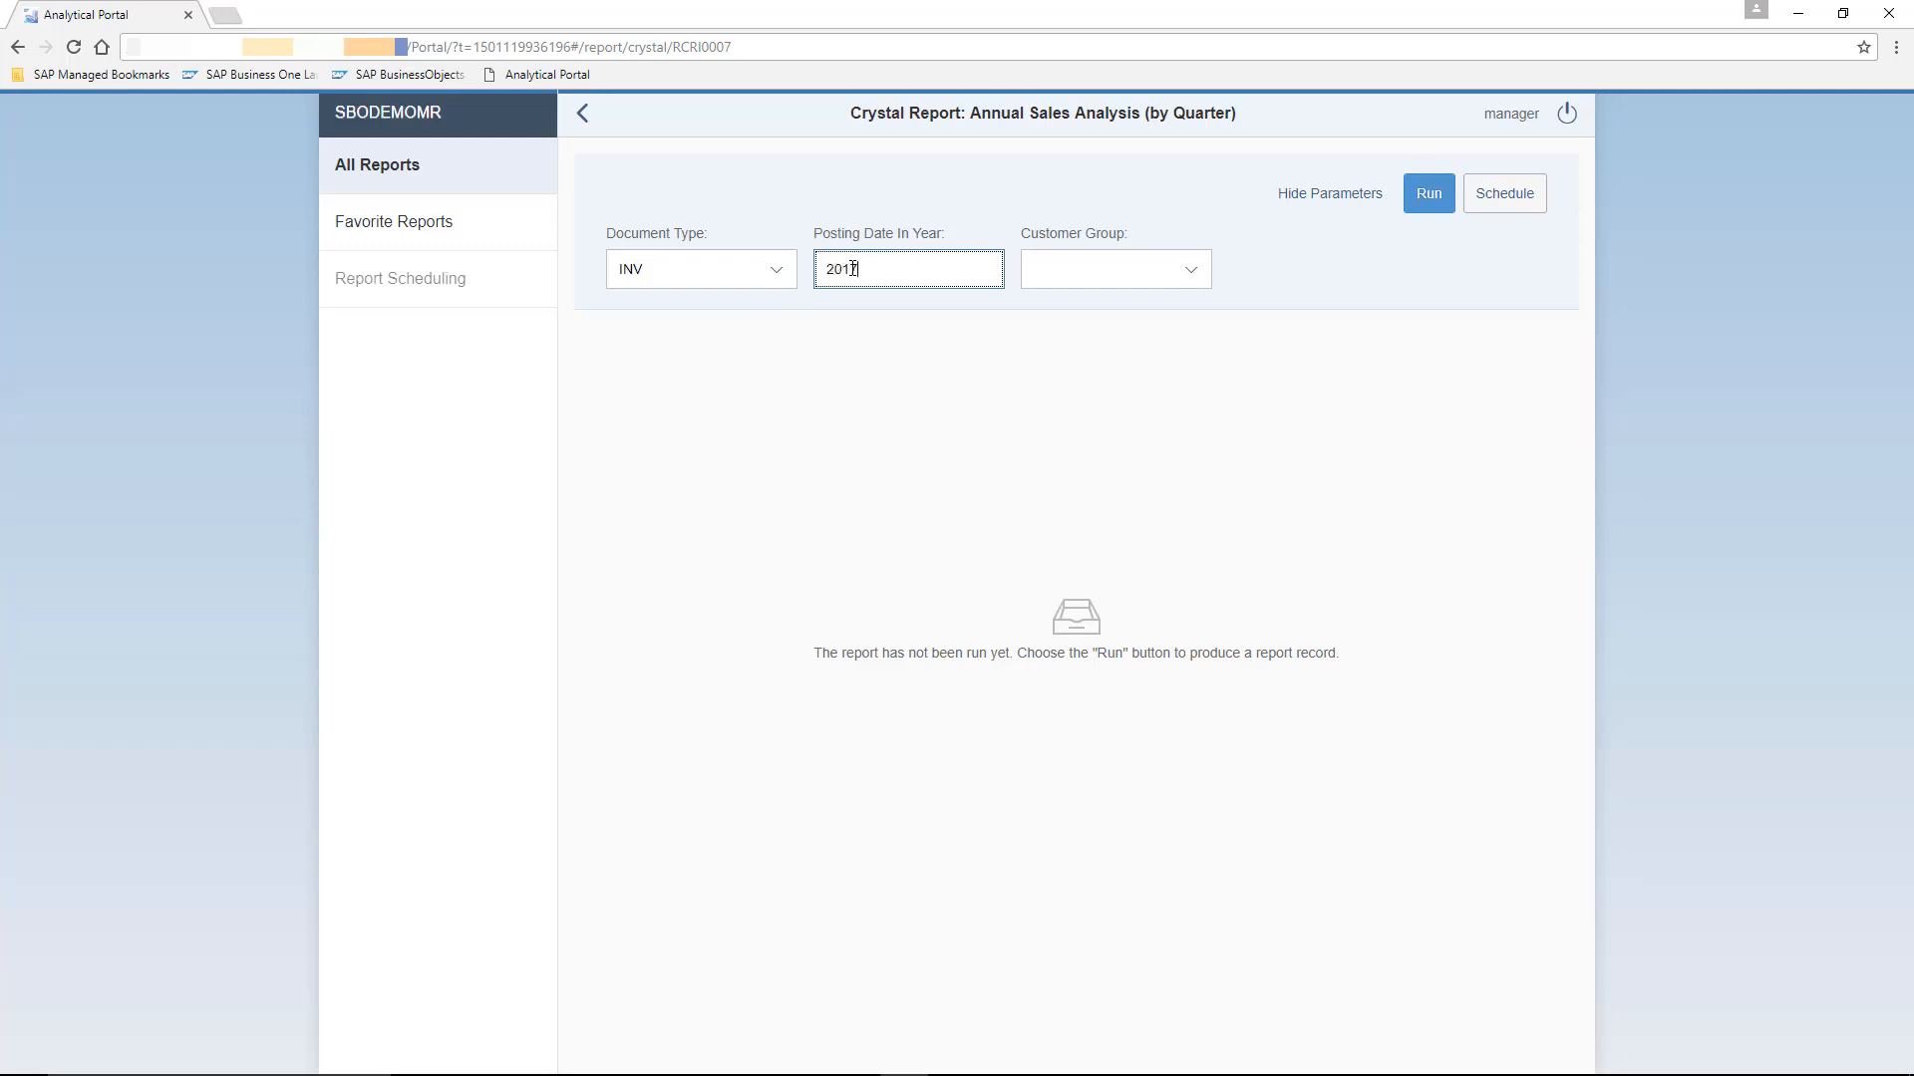
- Select the Customers customer group and run the report
{"action": "left_click", "coordinate": [1190, 268]}
{"action": "left_click", "coordinate": [1116, 349]}
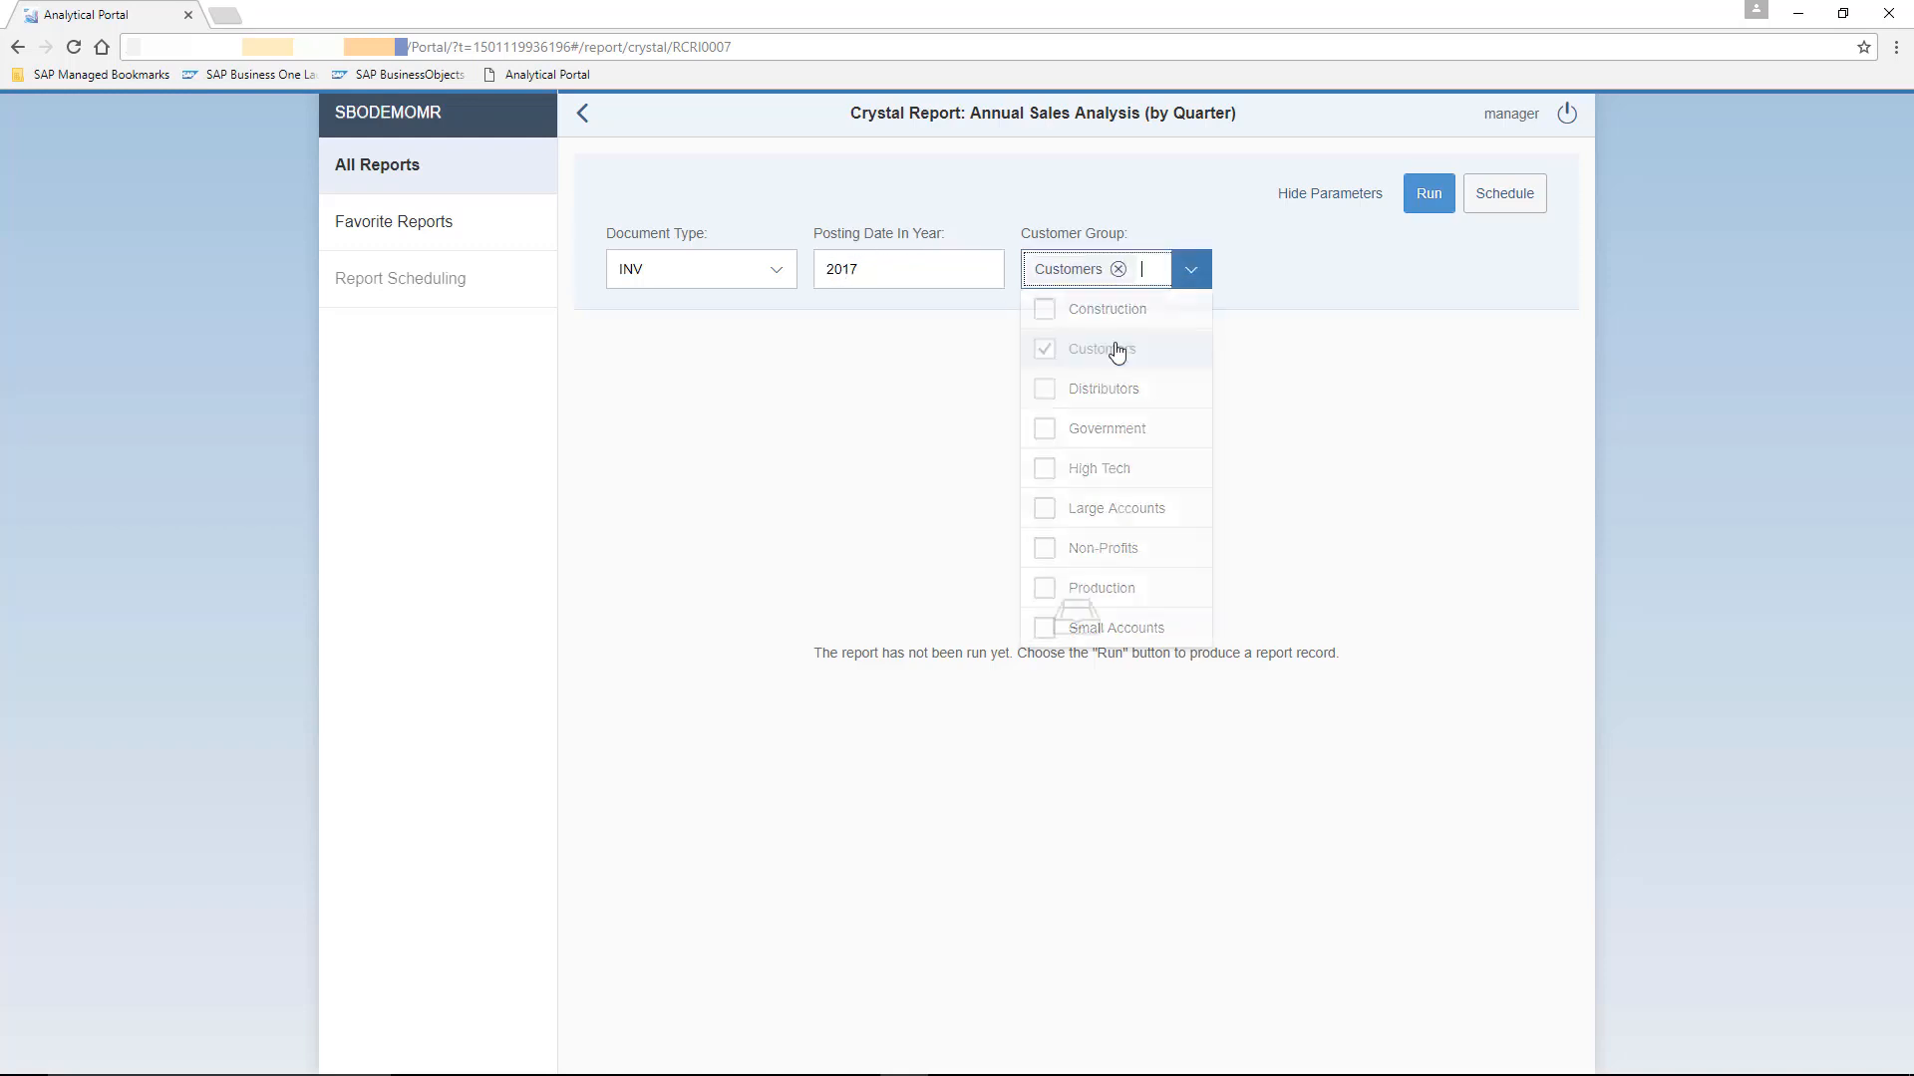
{"action": "left_click", "coordinate": [1427, 196]}
{"action": "left_click", "coordinate": [1427, 196]}
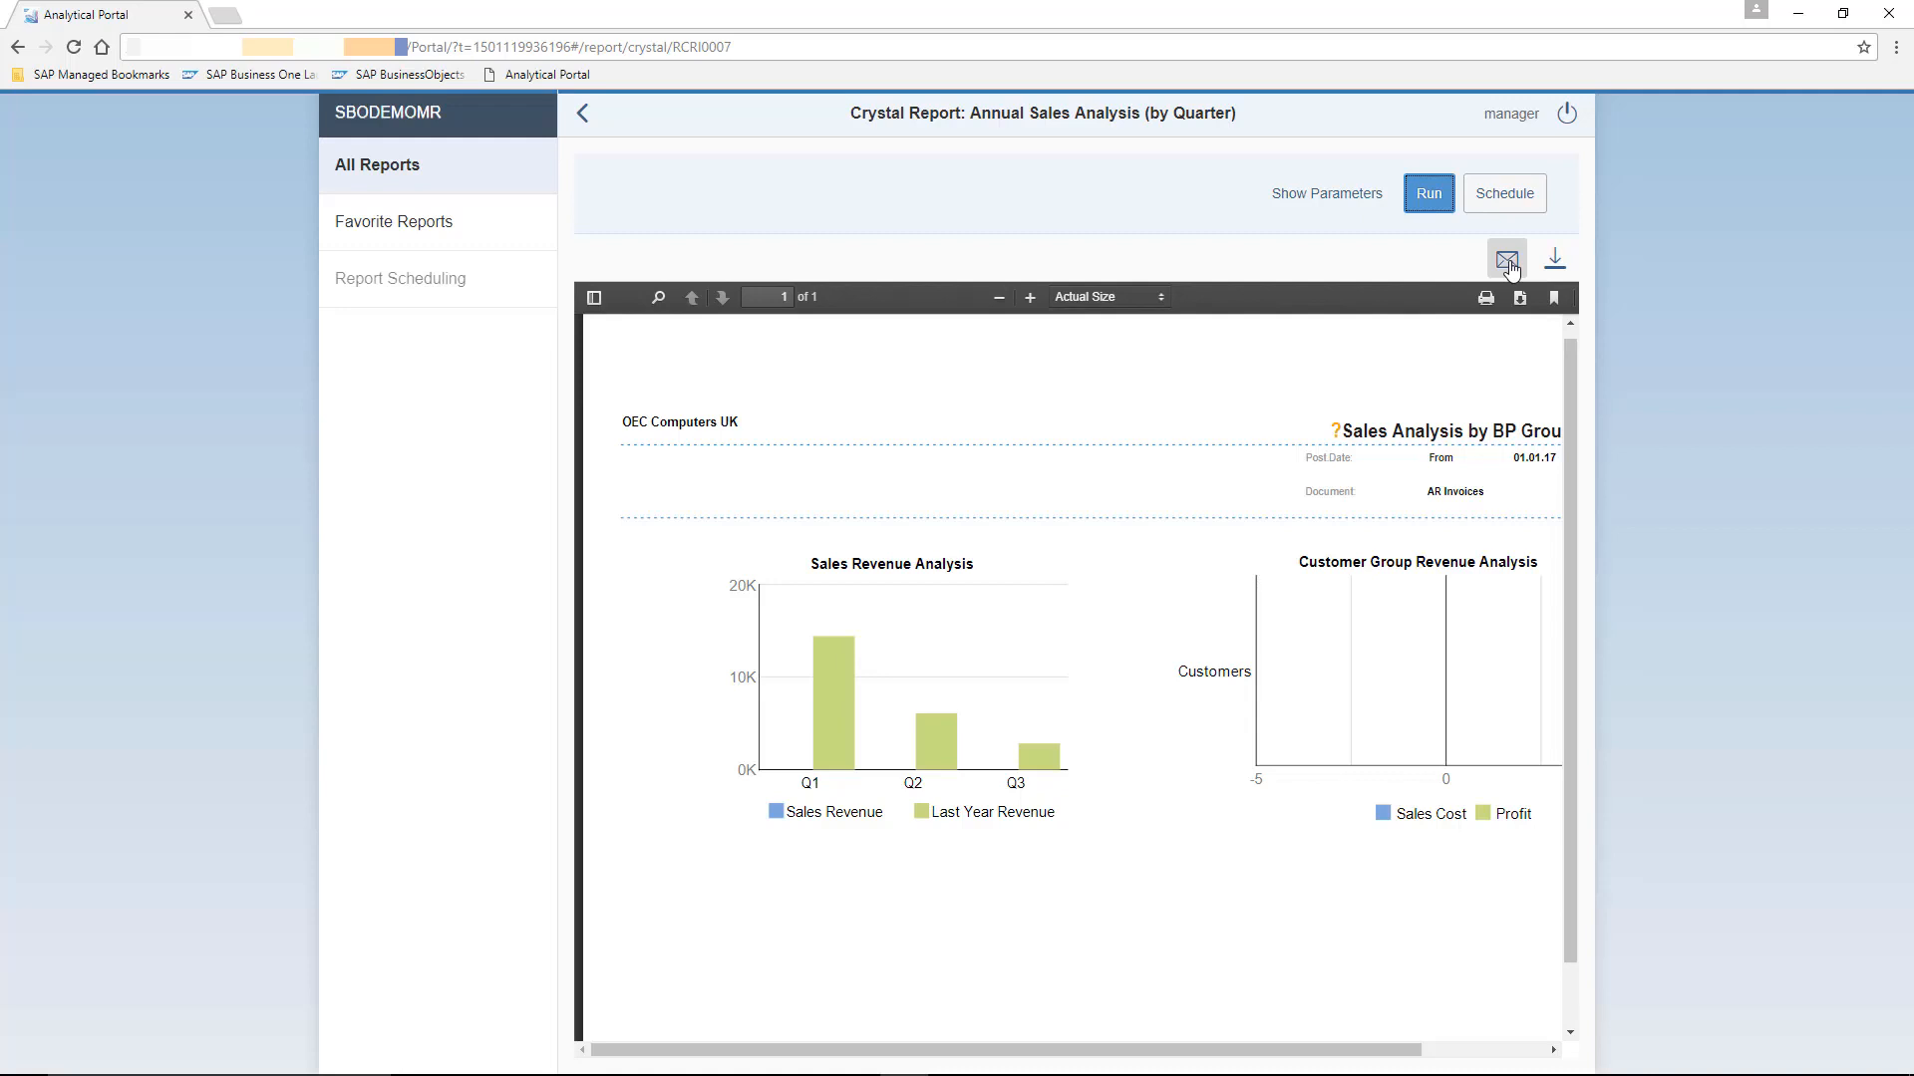
- View the running history of Annual Sales Analysis (by Quarter) and return to All Reports
{"action": "left_click", "coordinate": [386, 174]}
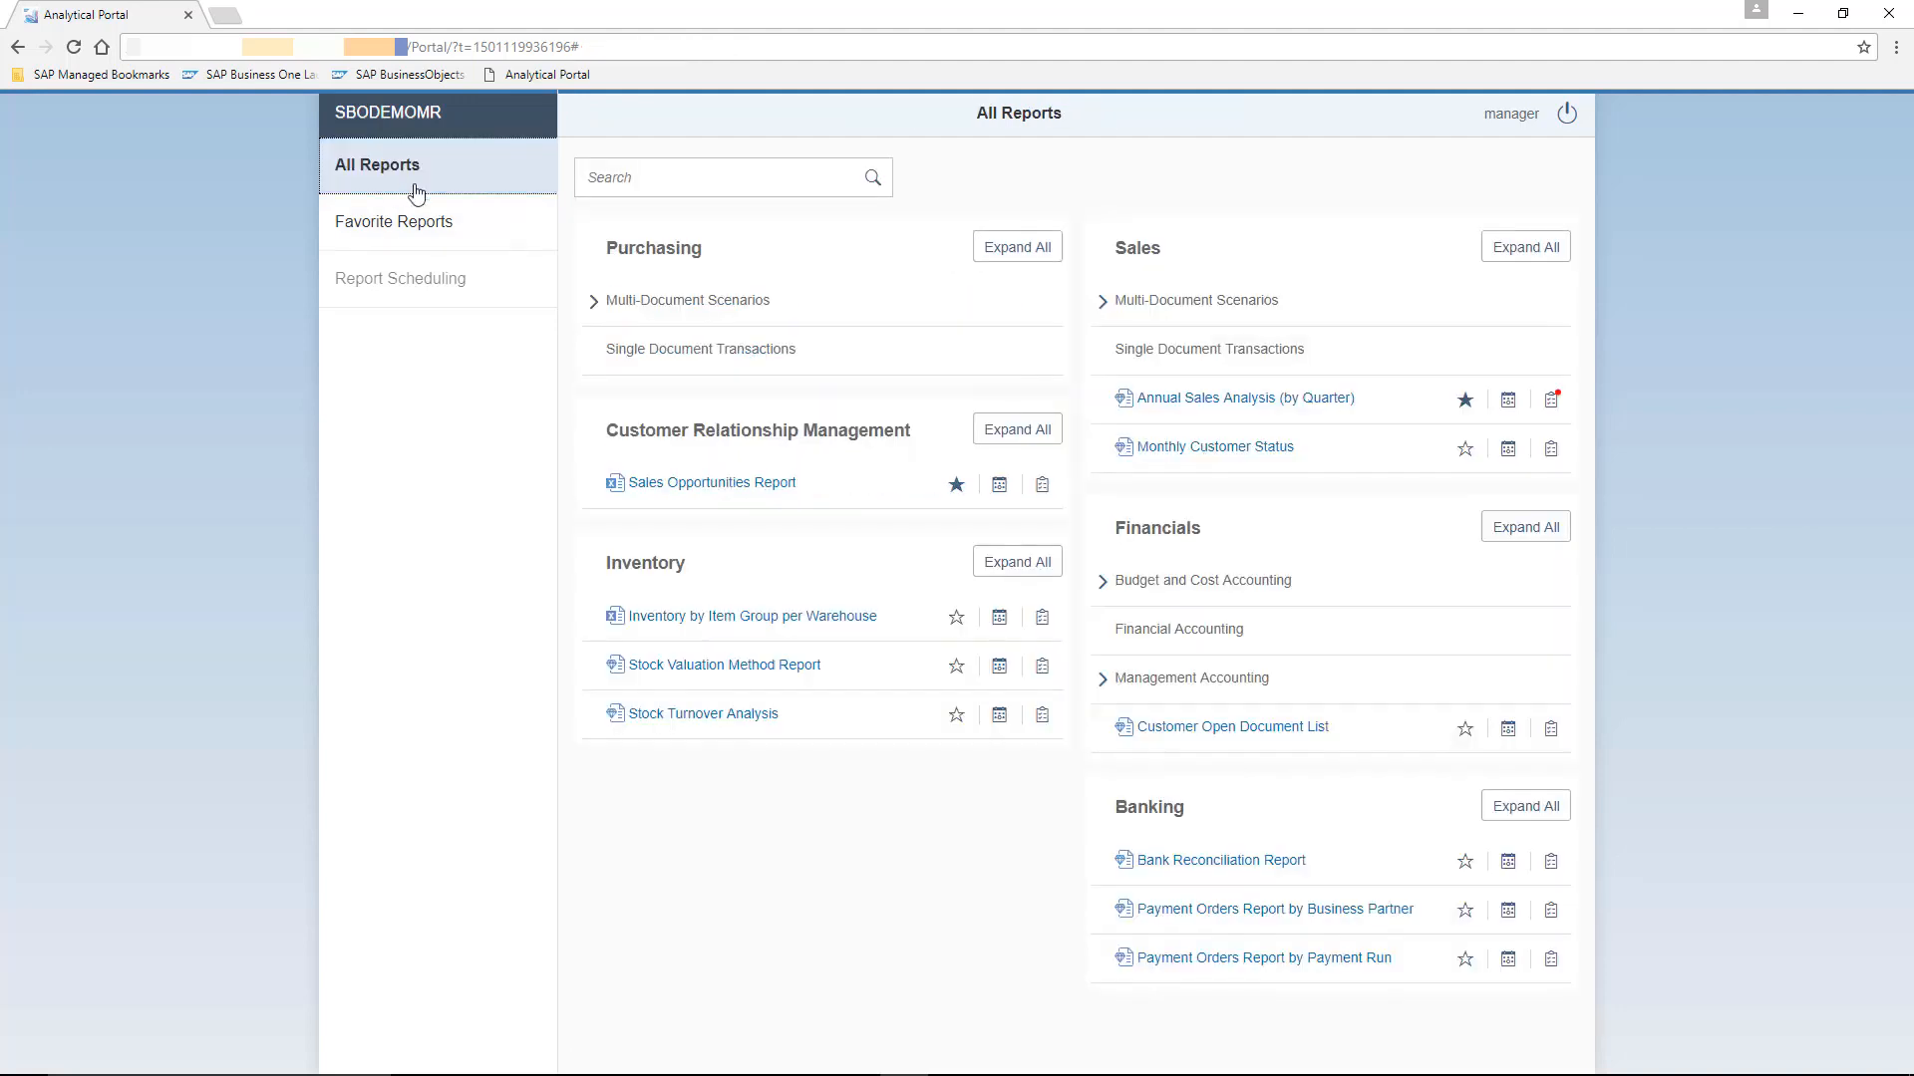
{"action": "left_click", "coordinate": [1552, 409]}
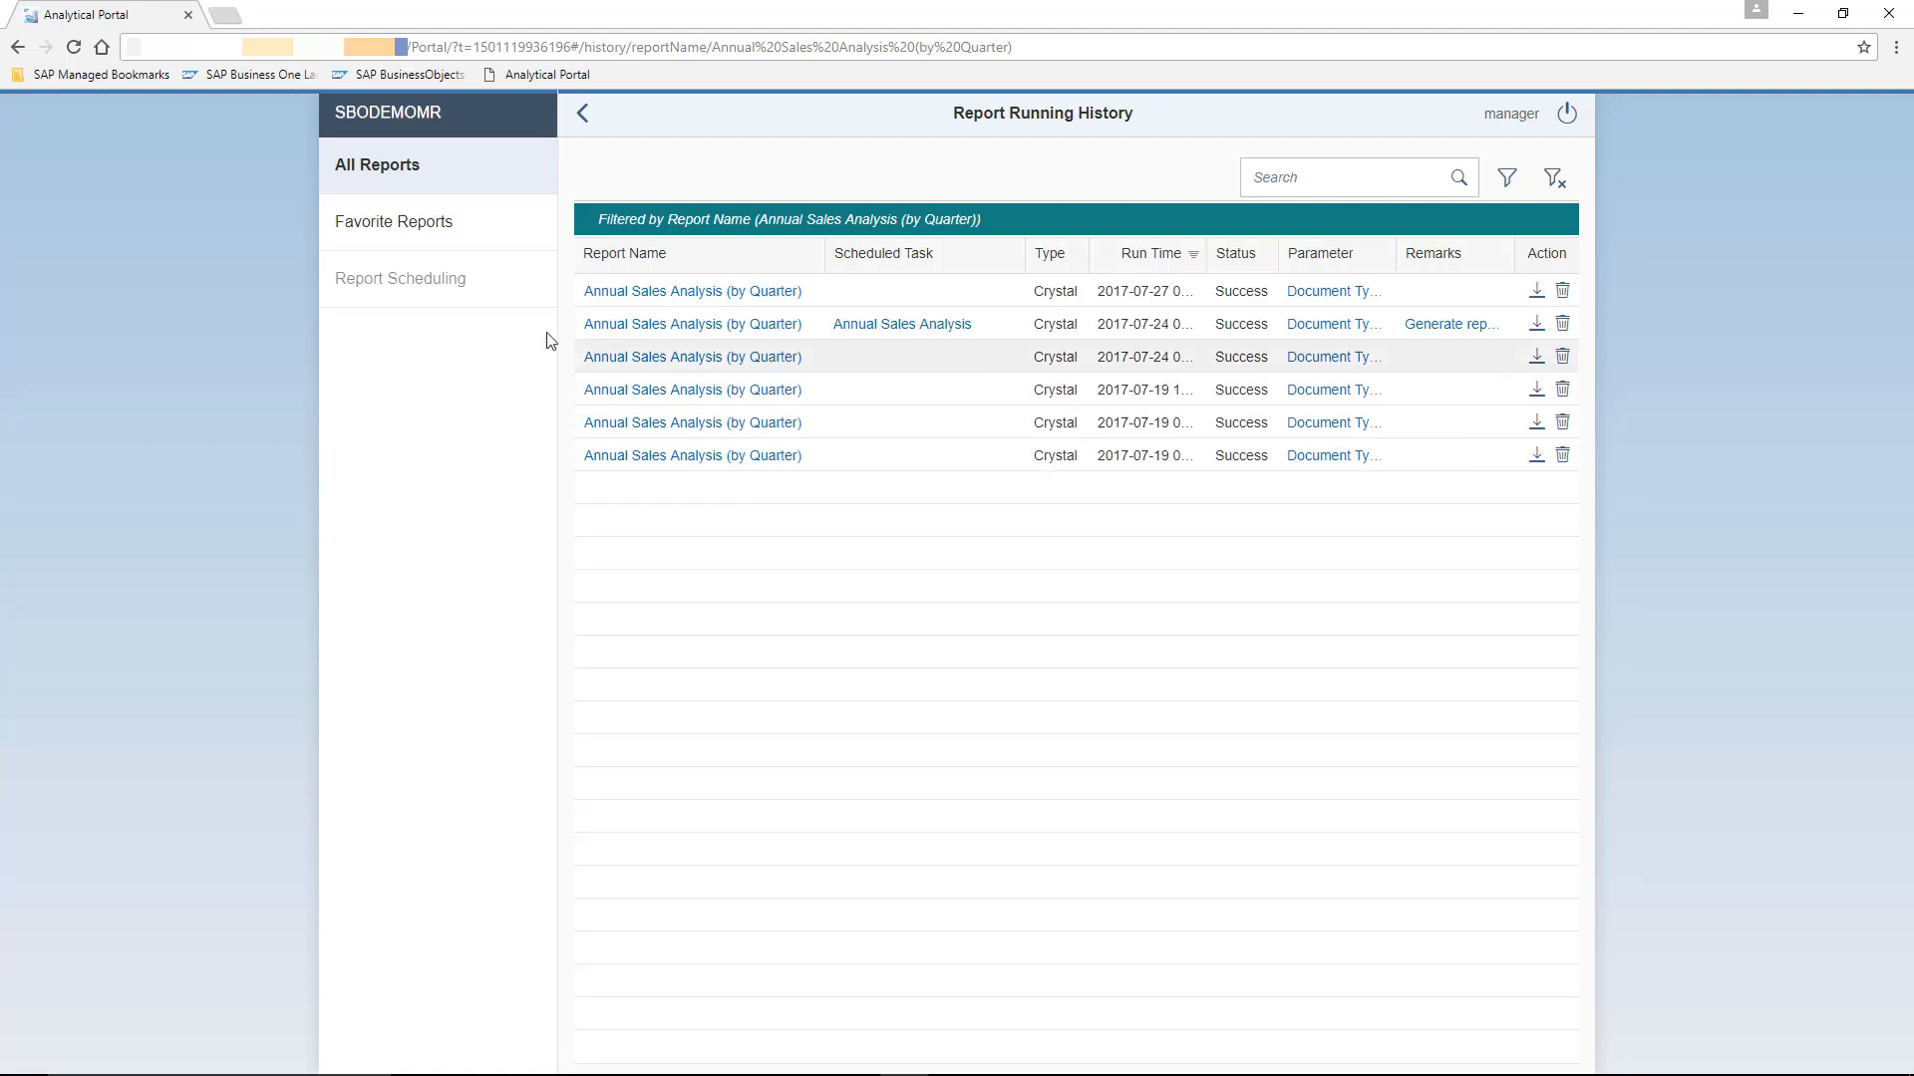
{"action": "left_click", "coordinate": [395, 178]}
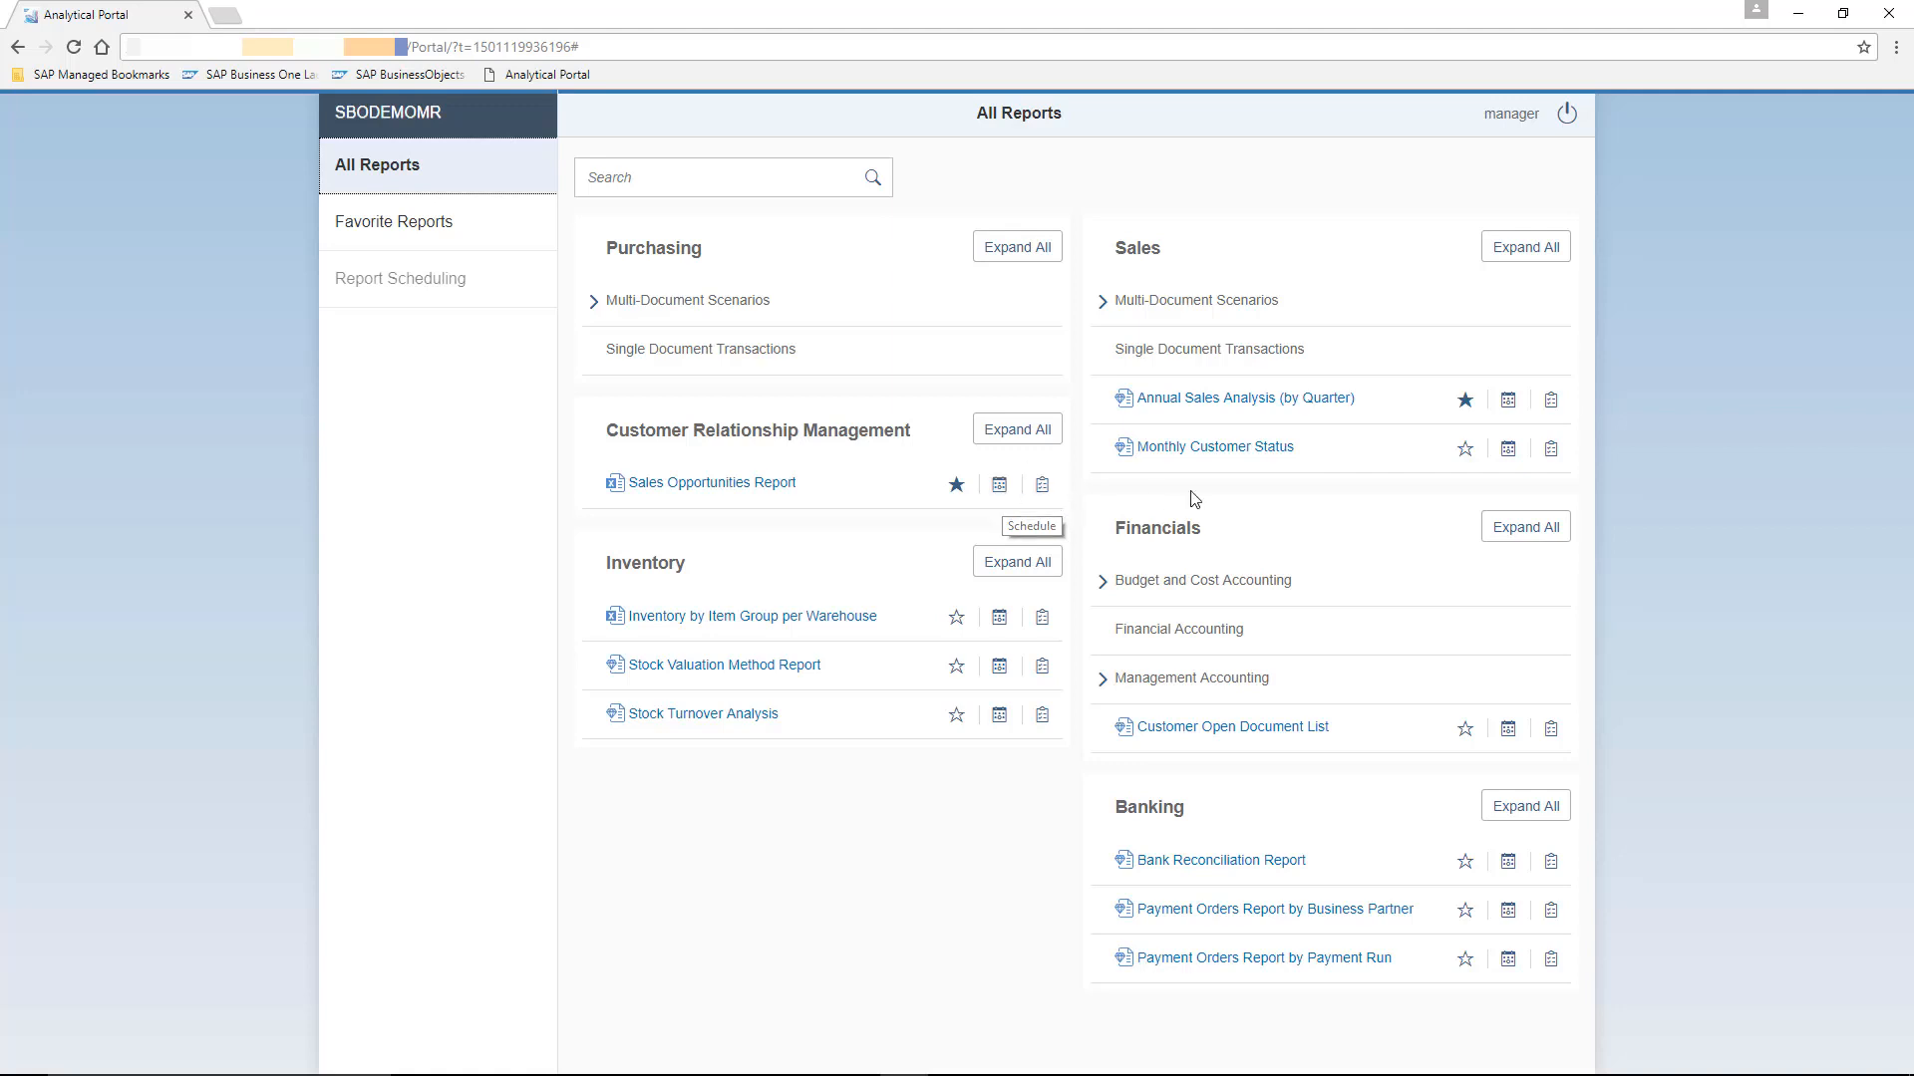
- Start a schedule for Annual Sales Analysis (by Quarter) with posting year 2017 and customer group Customers
{"action": "left_click", "coordinate": [1508, 403]}
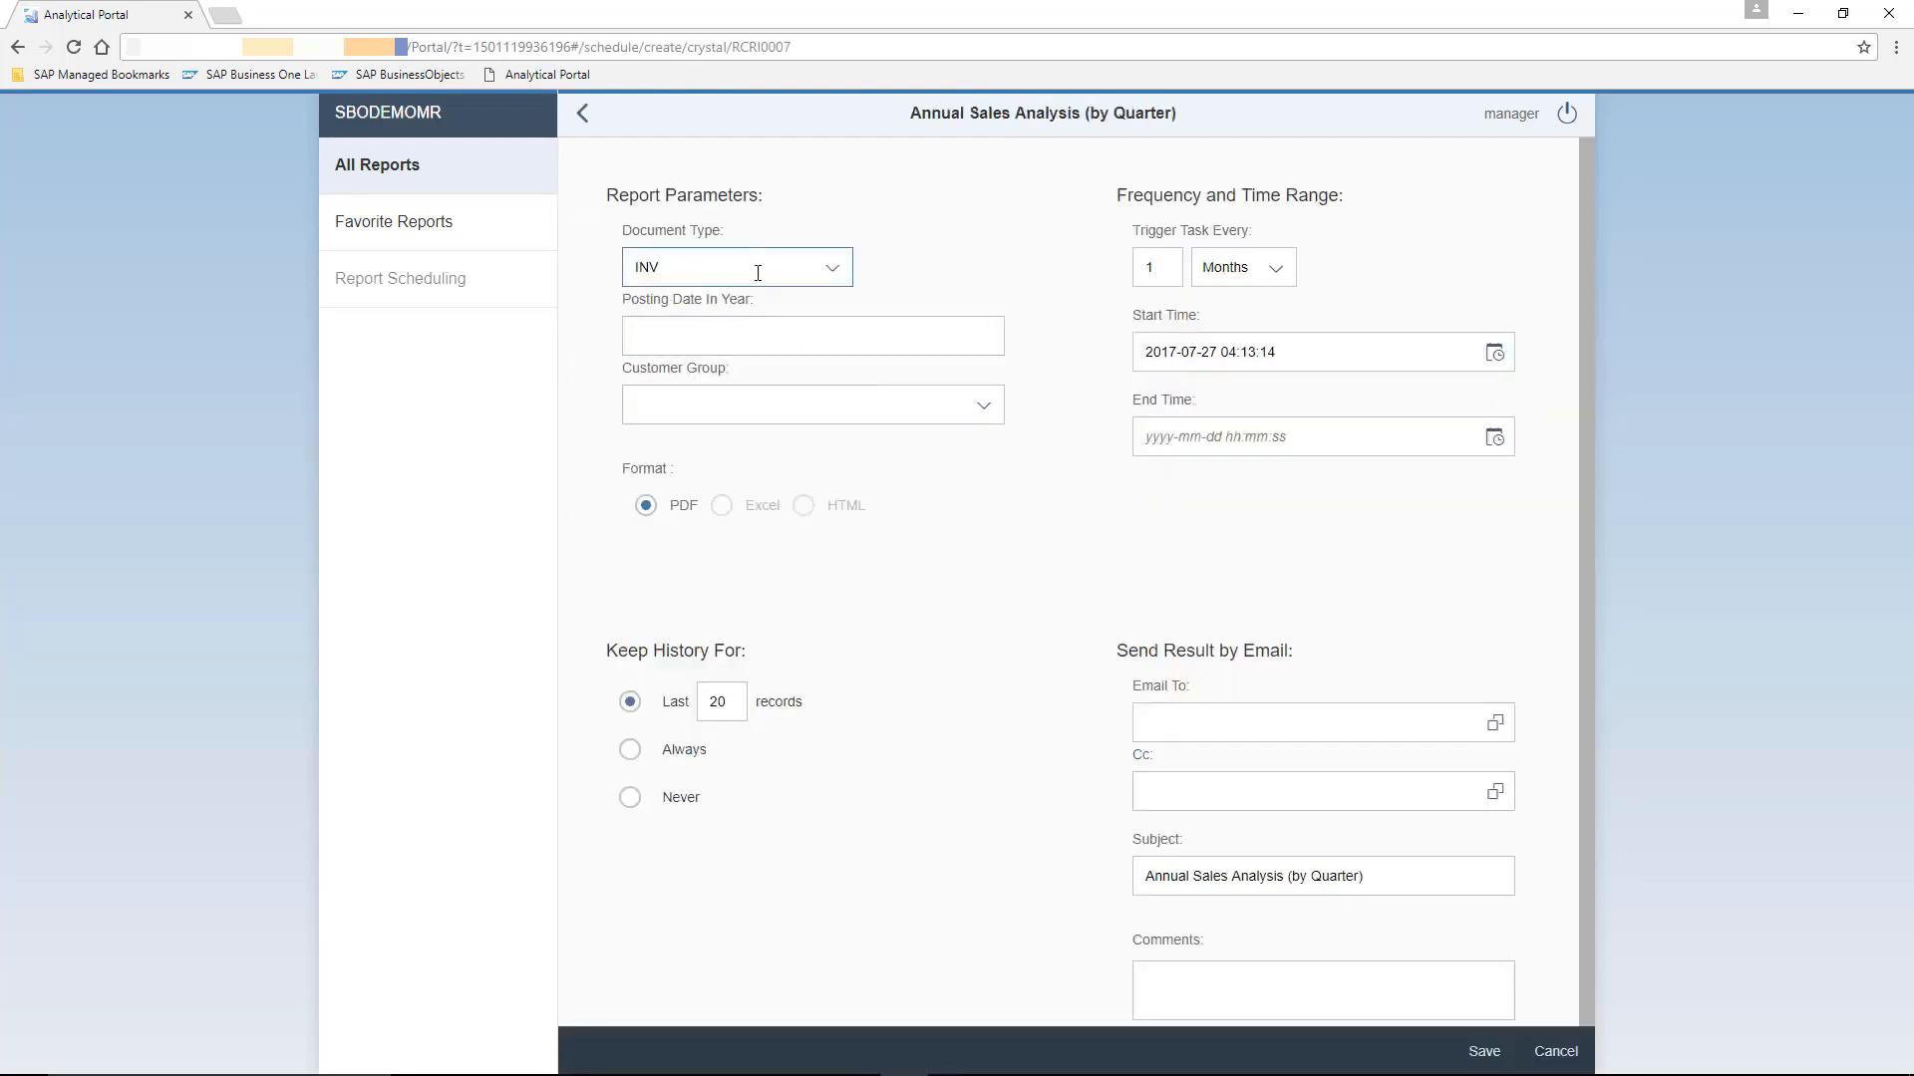
{"action": "left_click", "coordinate": [752, 322]}
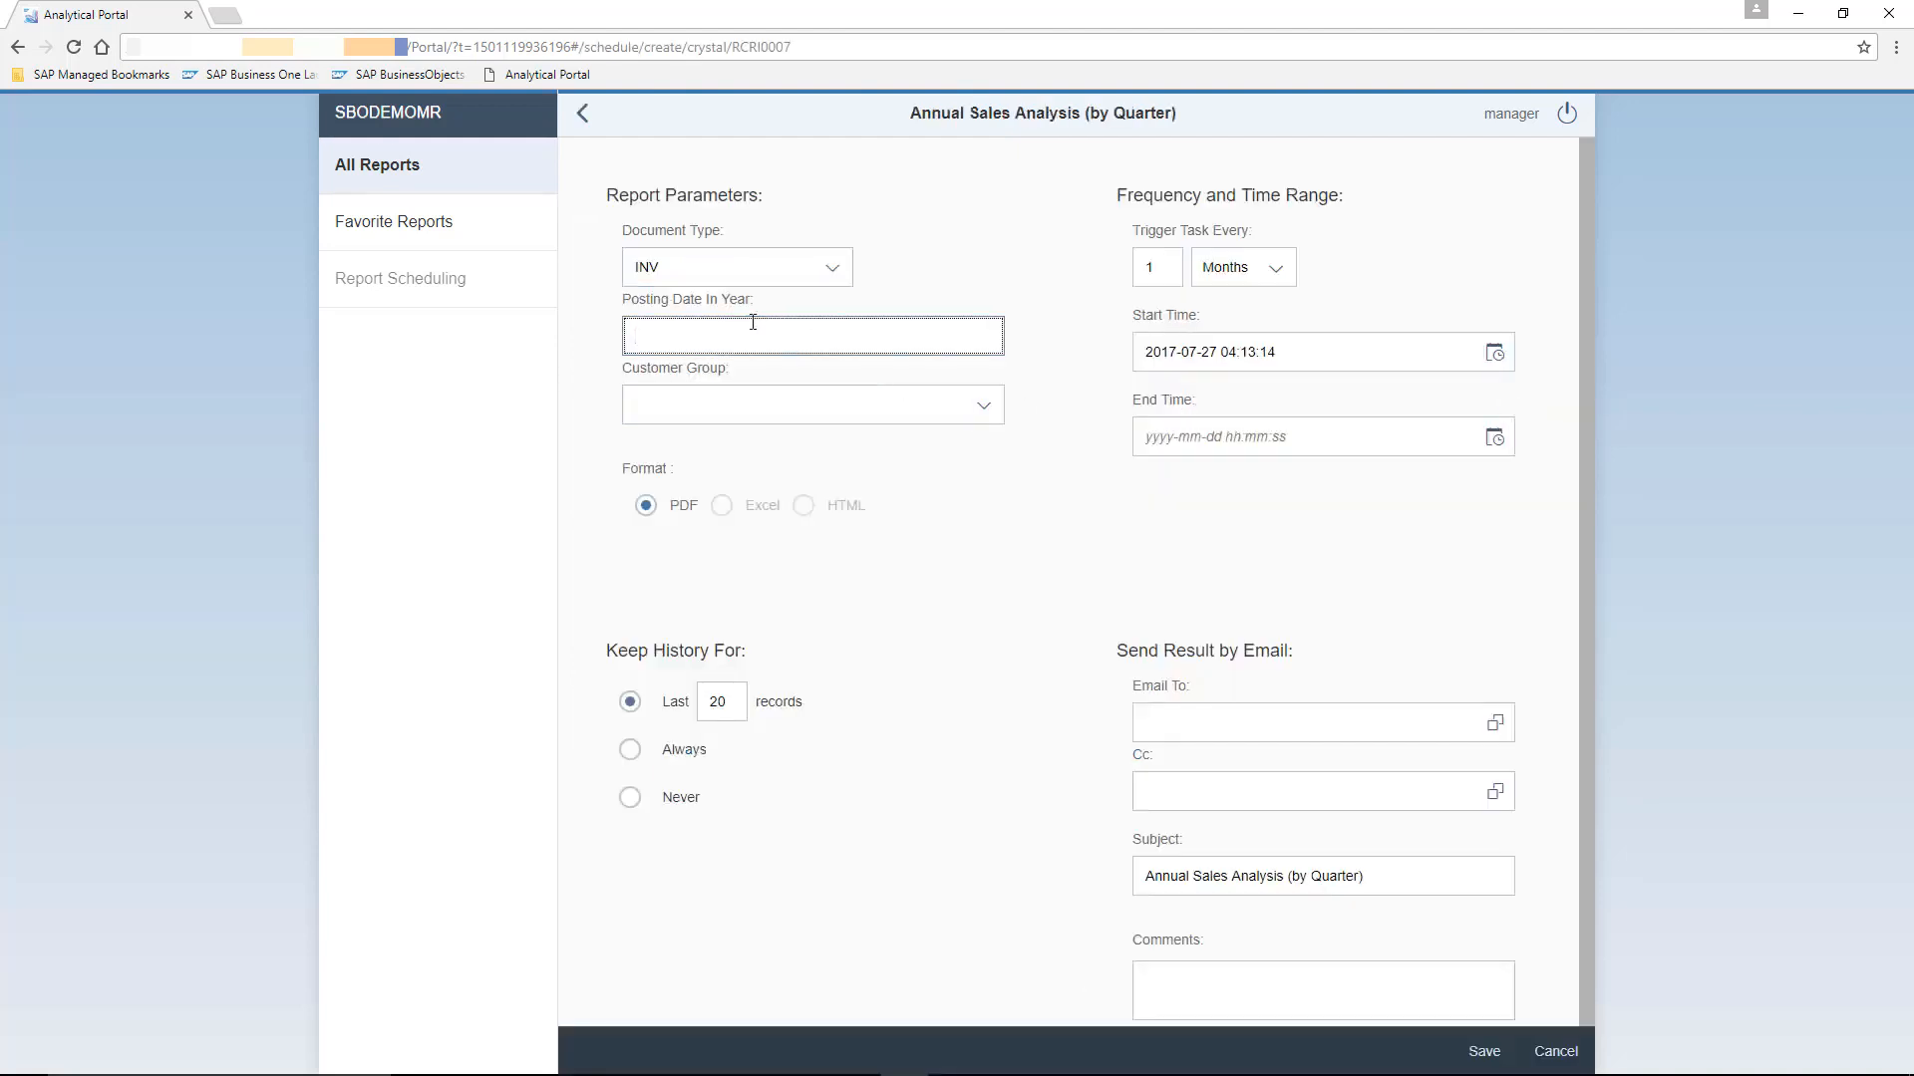
{"action": "type", "text": "2017"}
{"action": "left_click", "coordinate": [889, 396]}
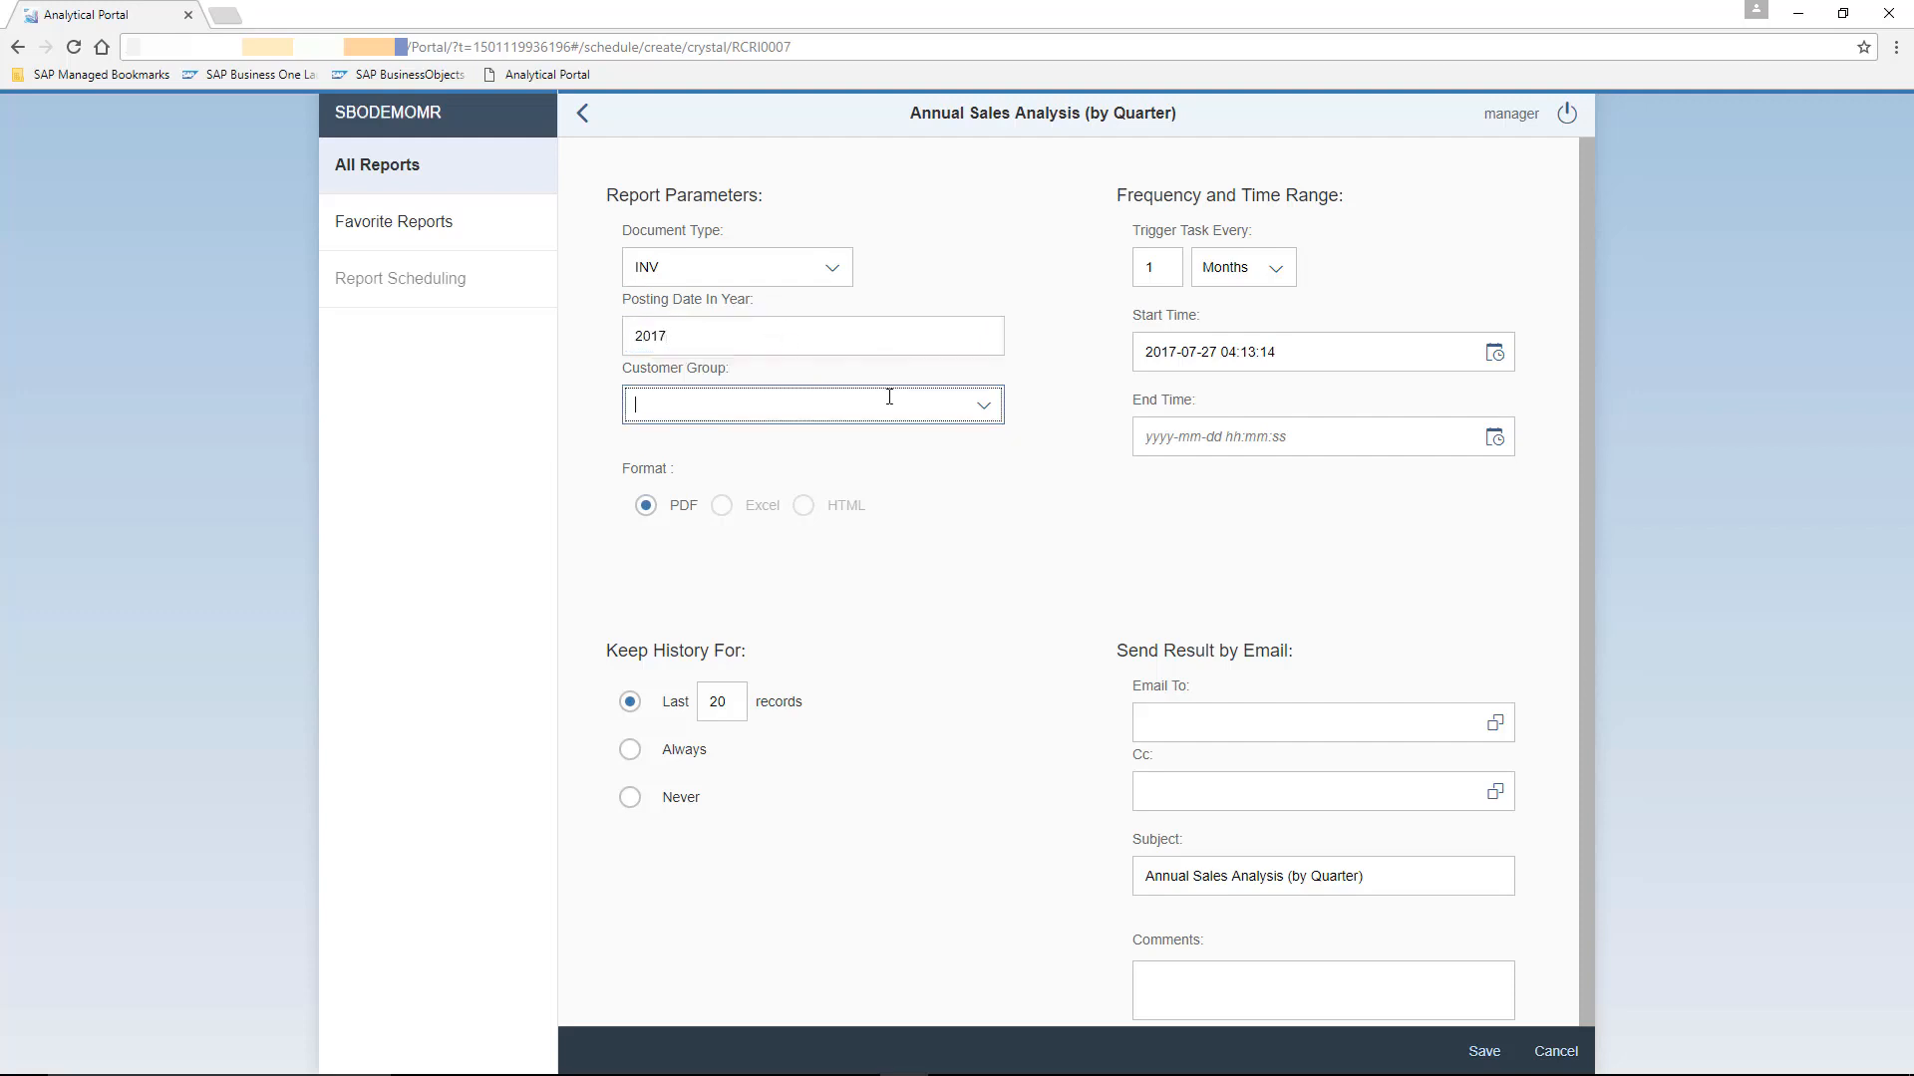
{"action": "left_click", "coordinate": [984, 405]}
{"action": "left_click", "coordinate": [705, 484]}
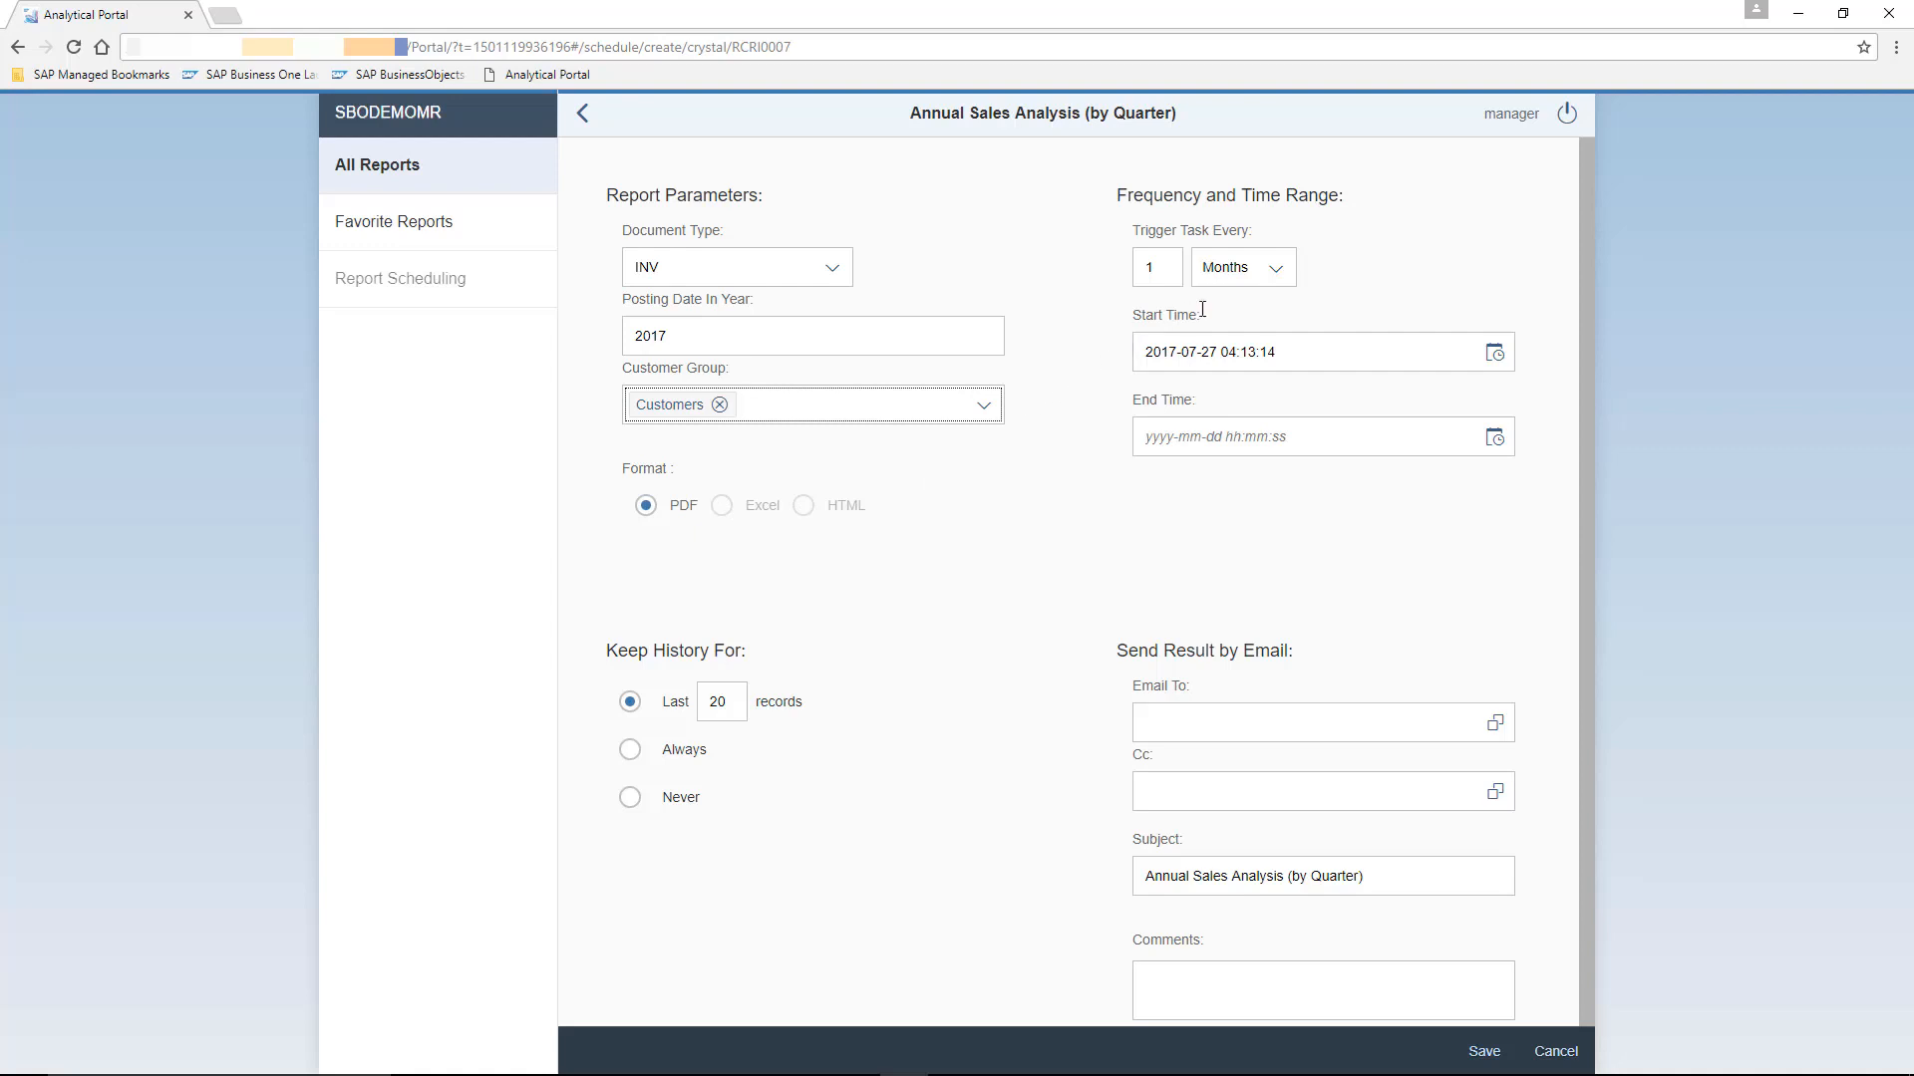
{"action": "left_click", "coordinate": [1275, 282]}
{"action": "left_click", "coordinate": [1257, 313]}
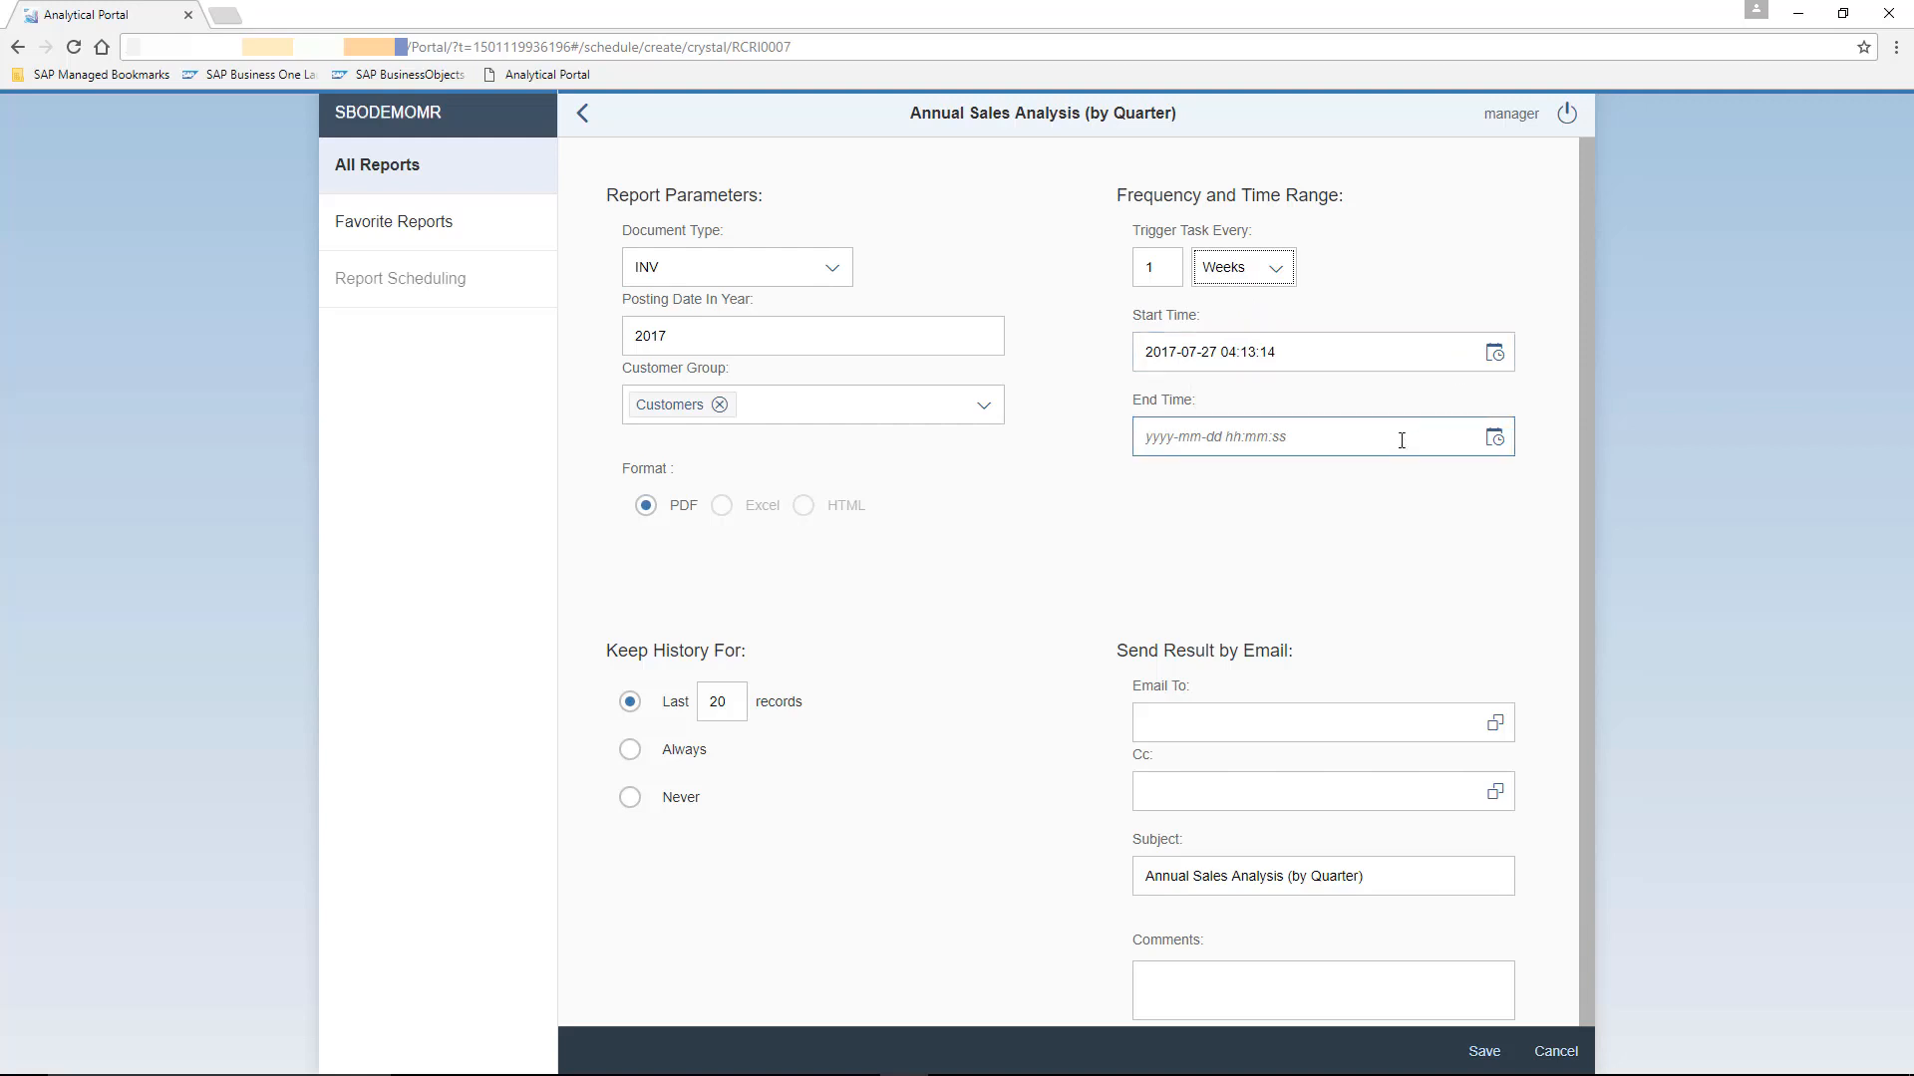
{"action": "left_click", "coordinate": [1492, 441]}
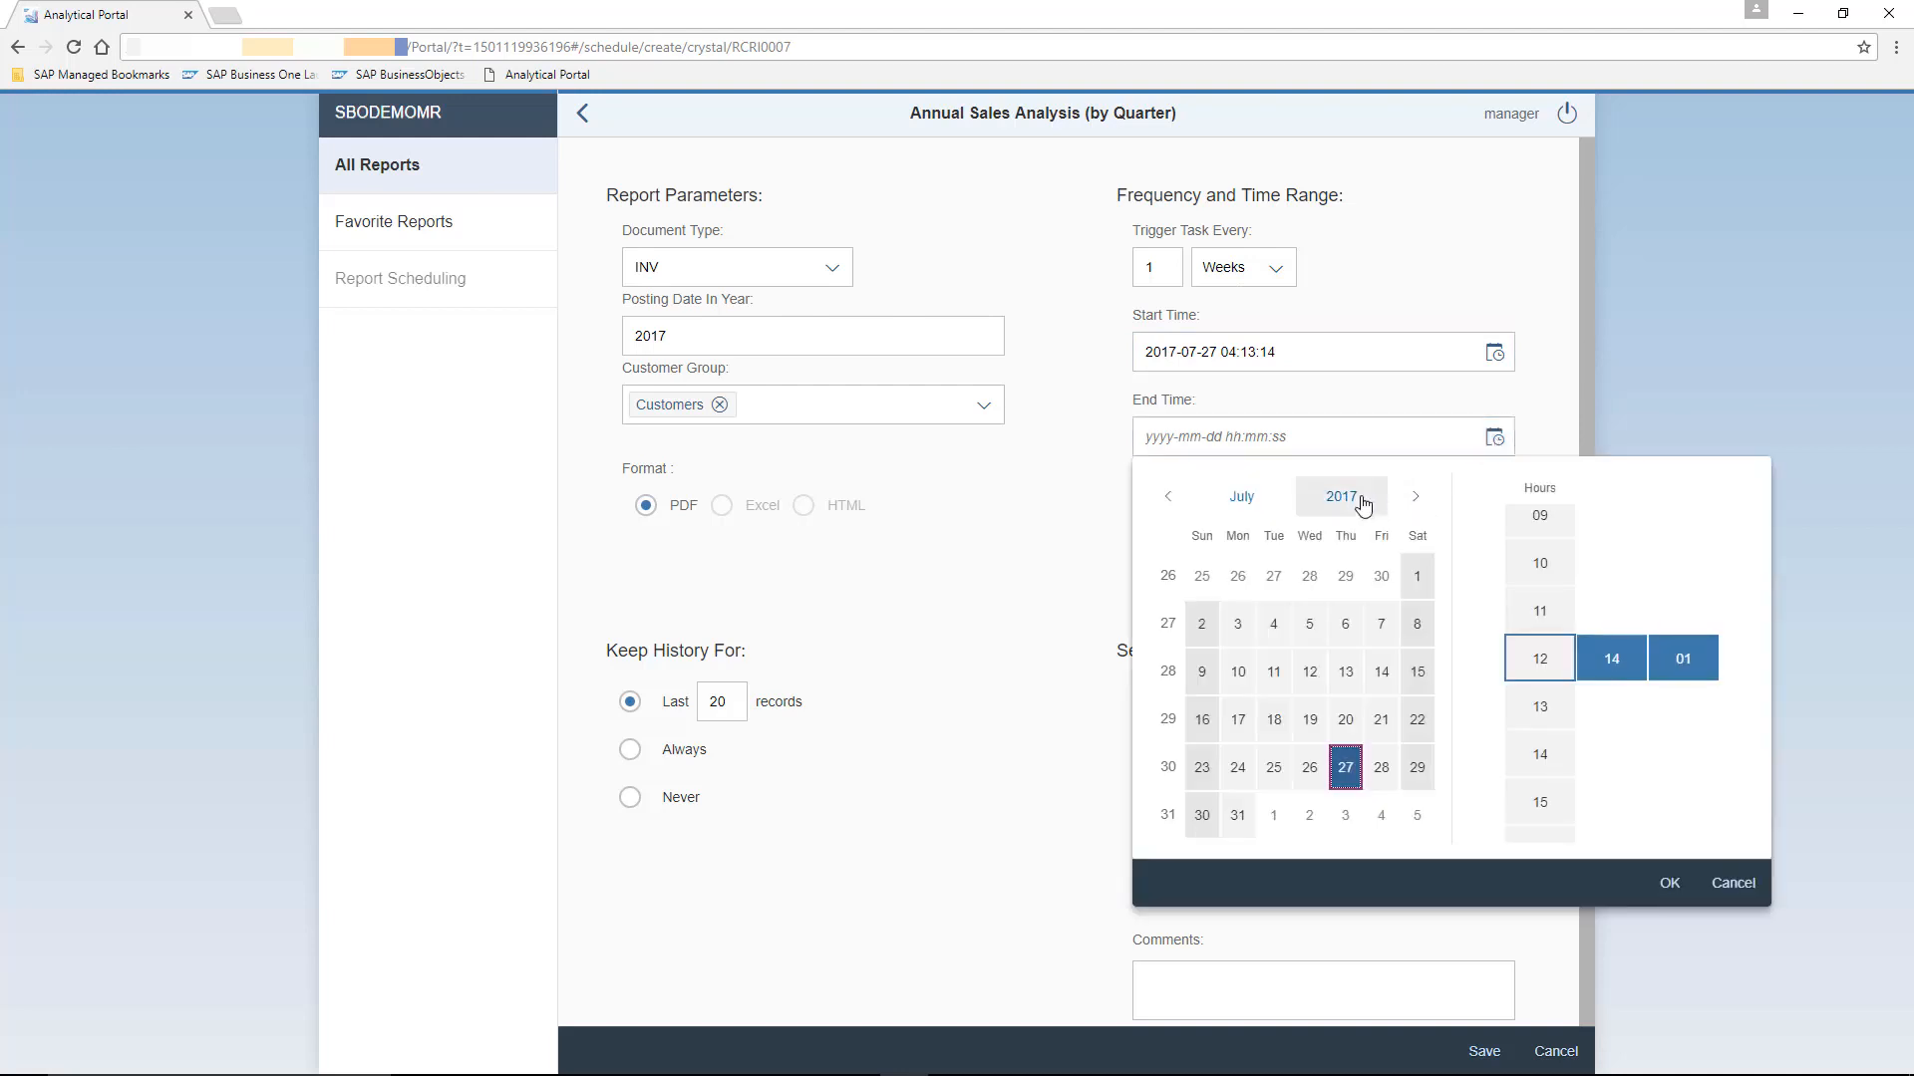
{"action": "left_click", "coordinate": [1415, 497]}
{"action": "left_click", "coordinate": [1414, 497]}
{"action": "left_click", "coordinate": [1415, 496]}
{"action": "left_click", "coordinate": [1414, 496]}
{"action": "left_click", "coordinate": [1414, 497]}
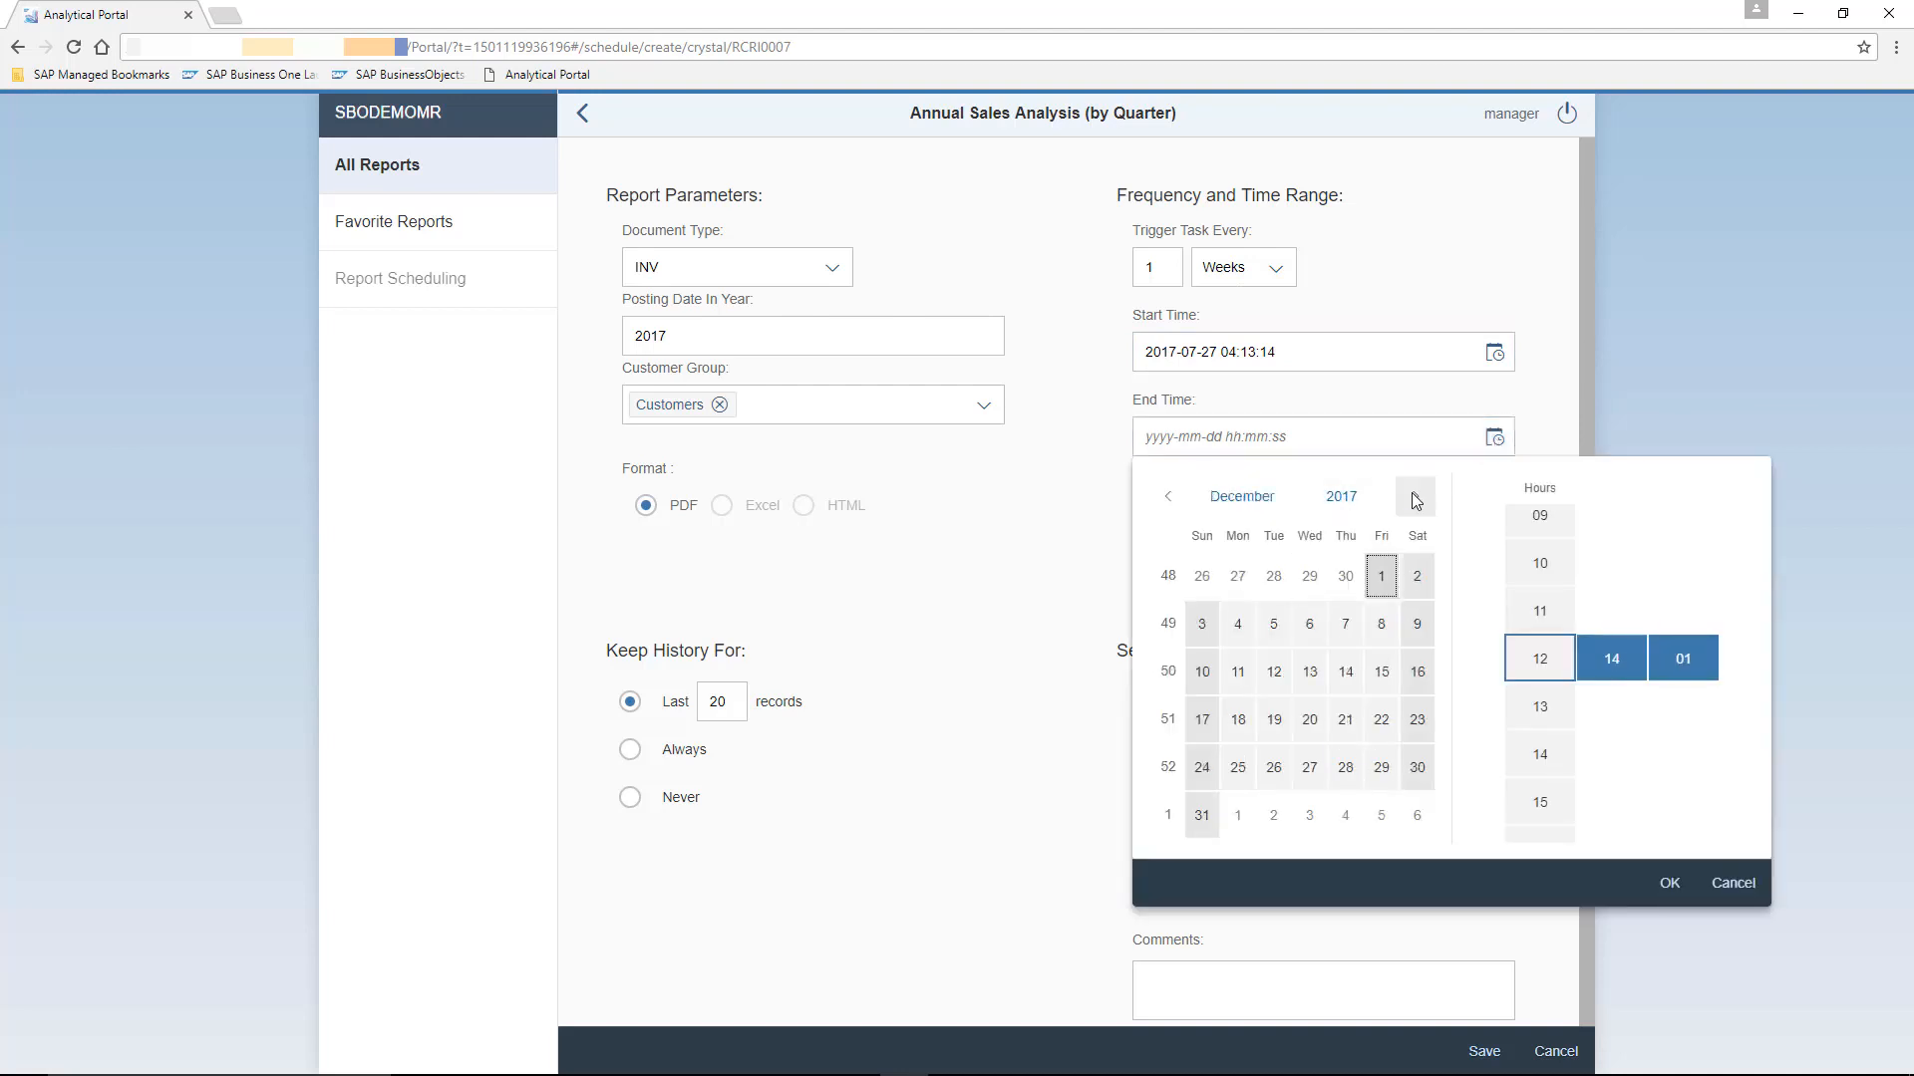
{"action": "left_click", "coordinate": [1202, 815]}
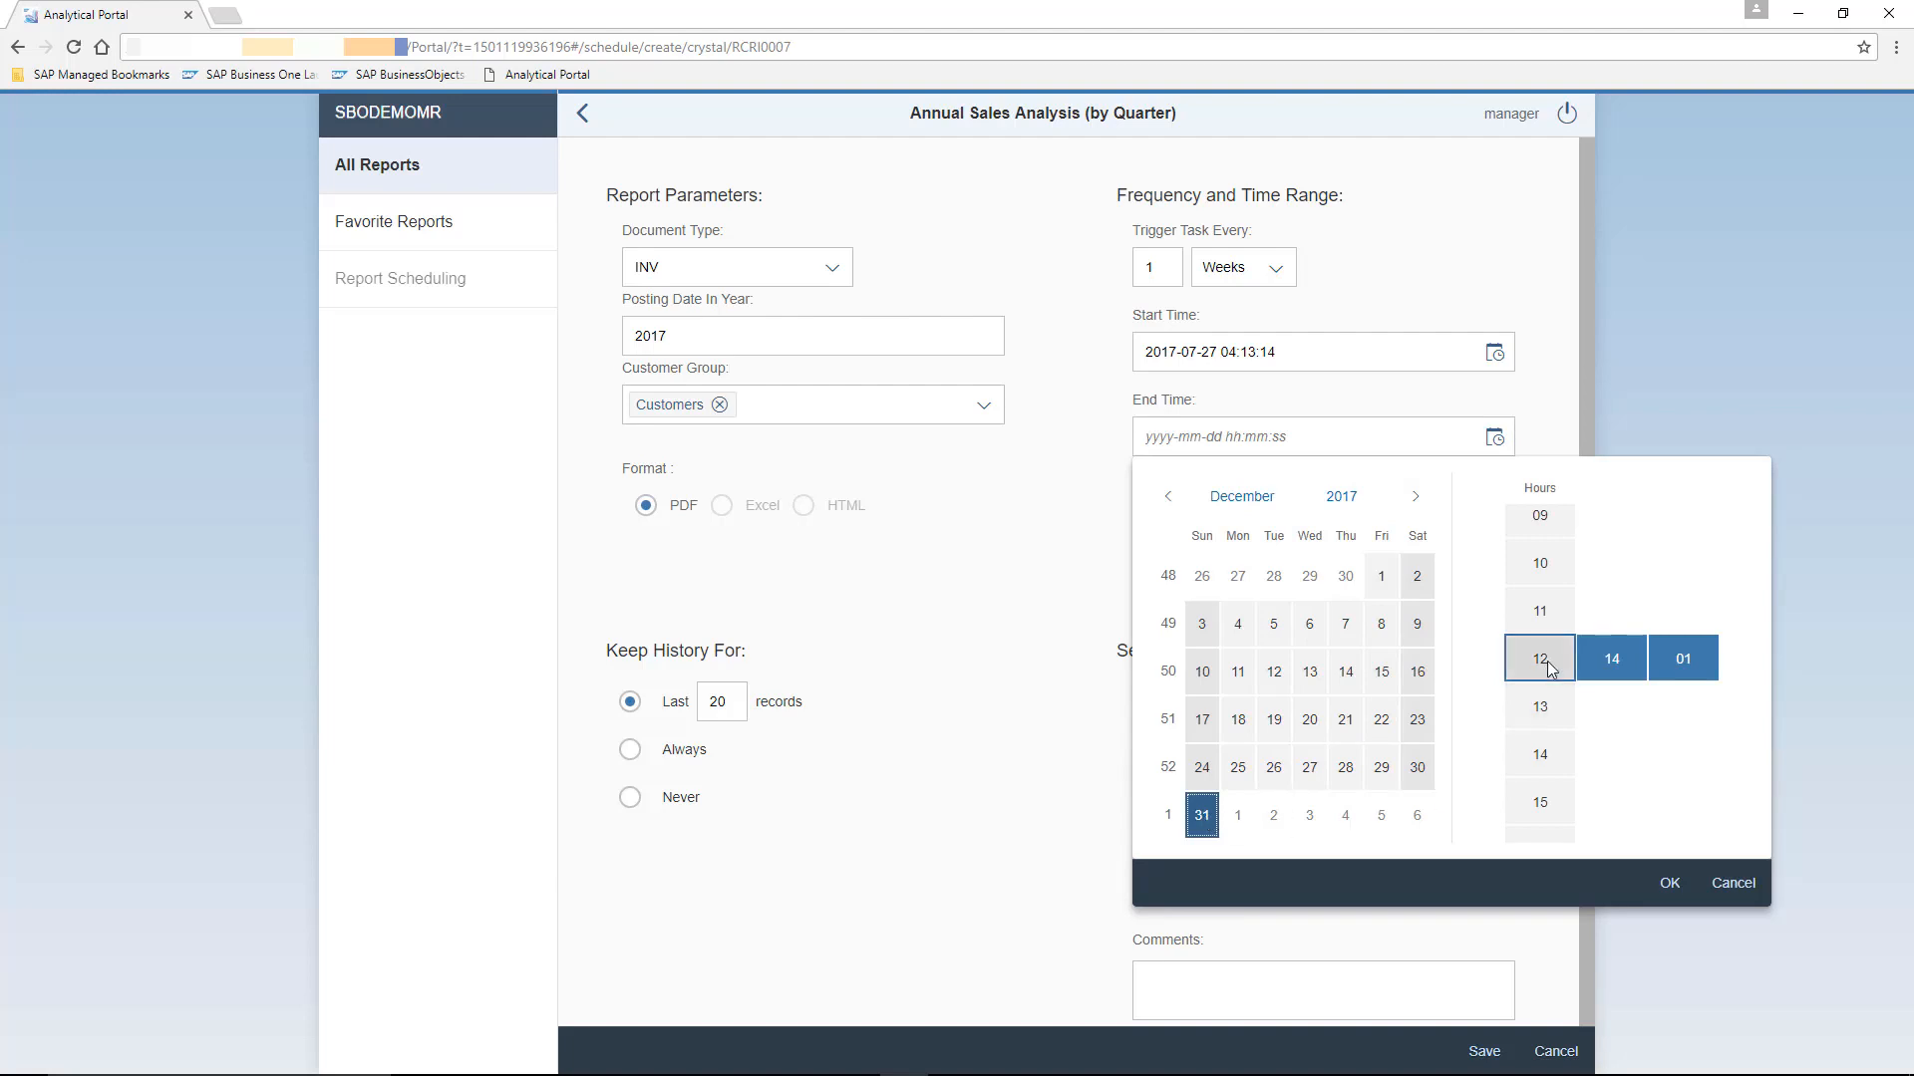
{"action": "left_click", "coordinate": [1671, 884]}
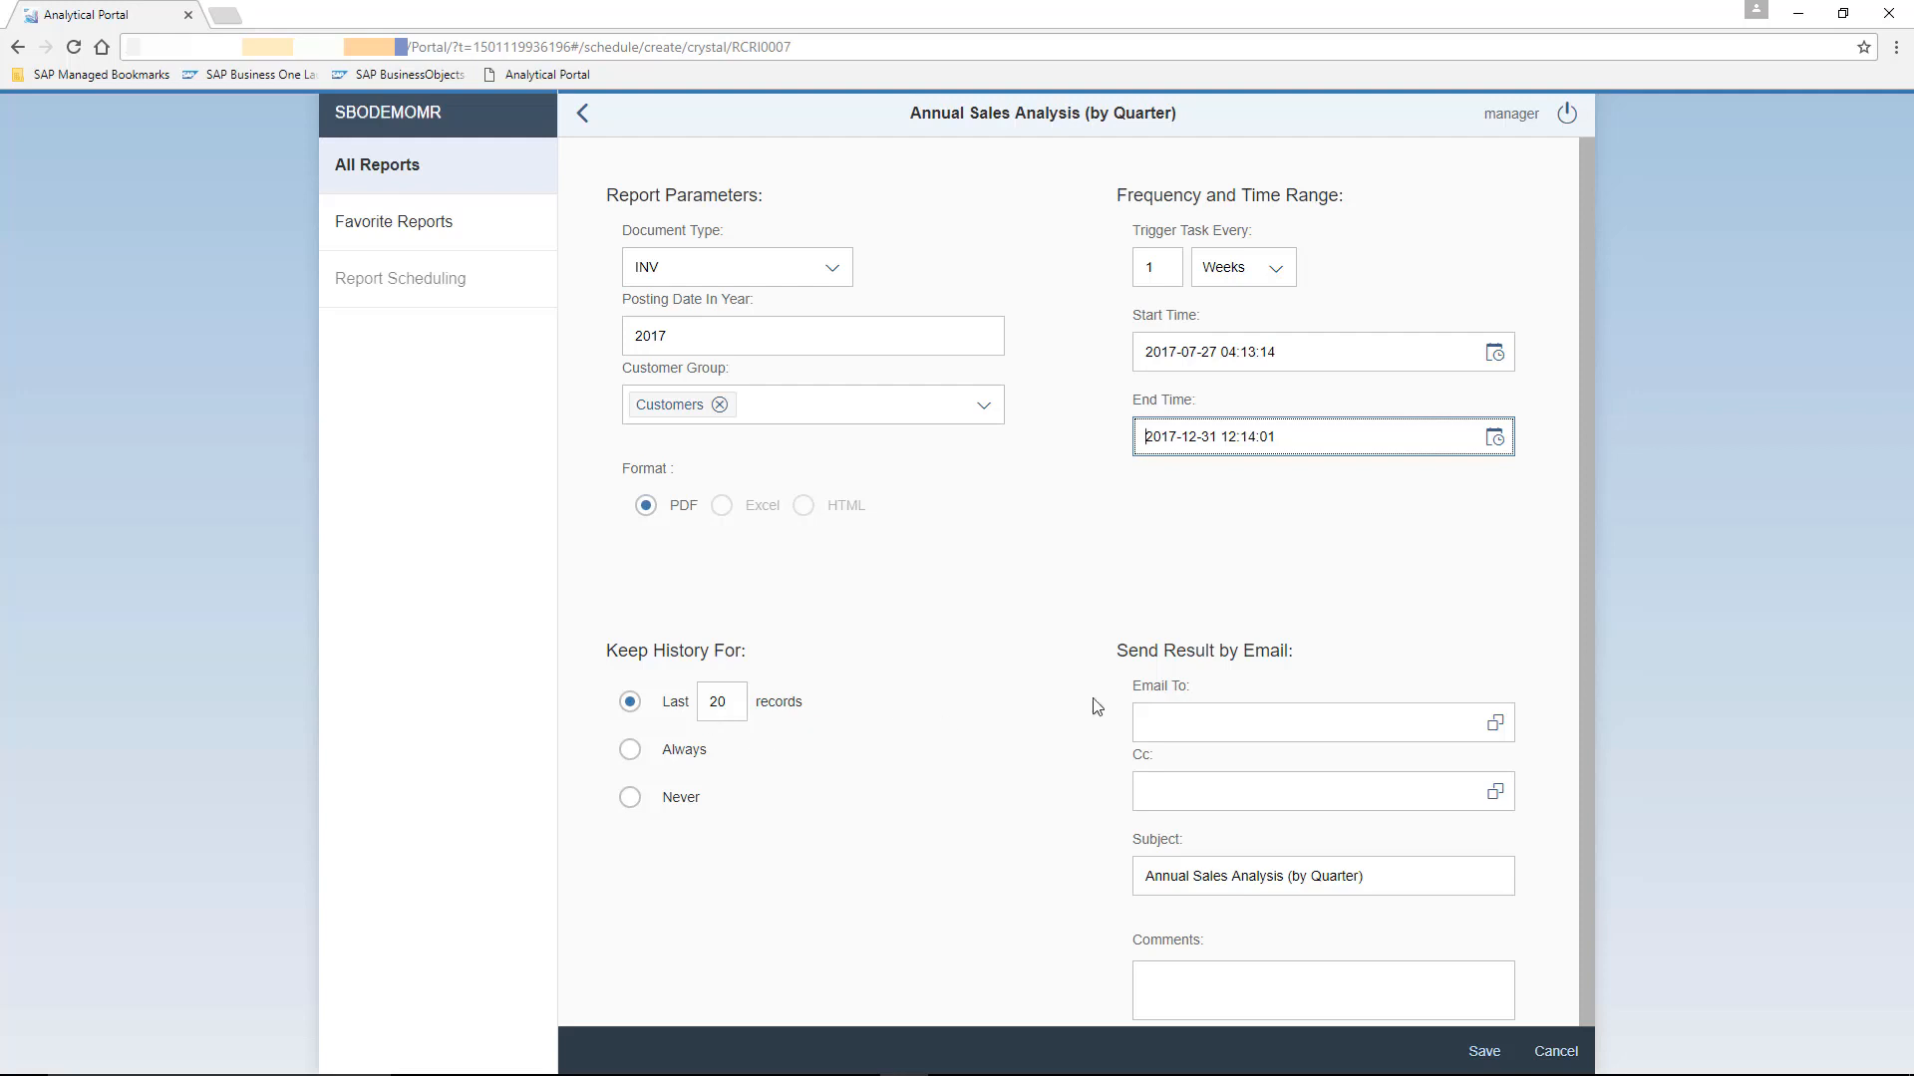
- Add two users' e-mail addresses from the users list as result recipients
{"action": "left_click", "coordinate": [1413, 709]}
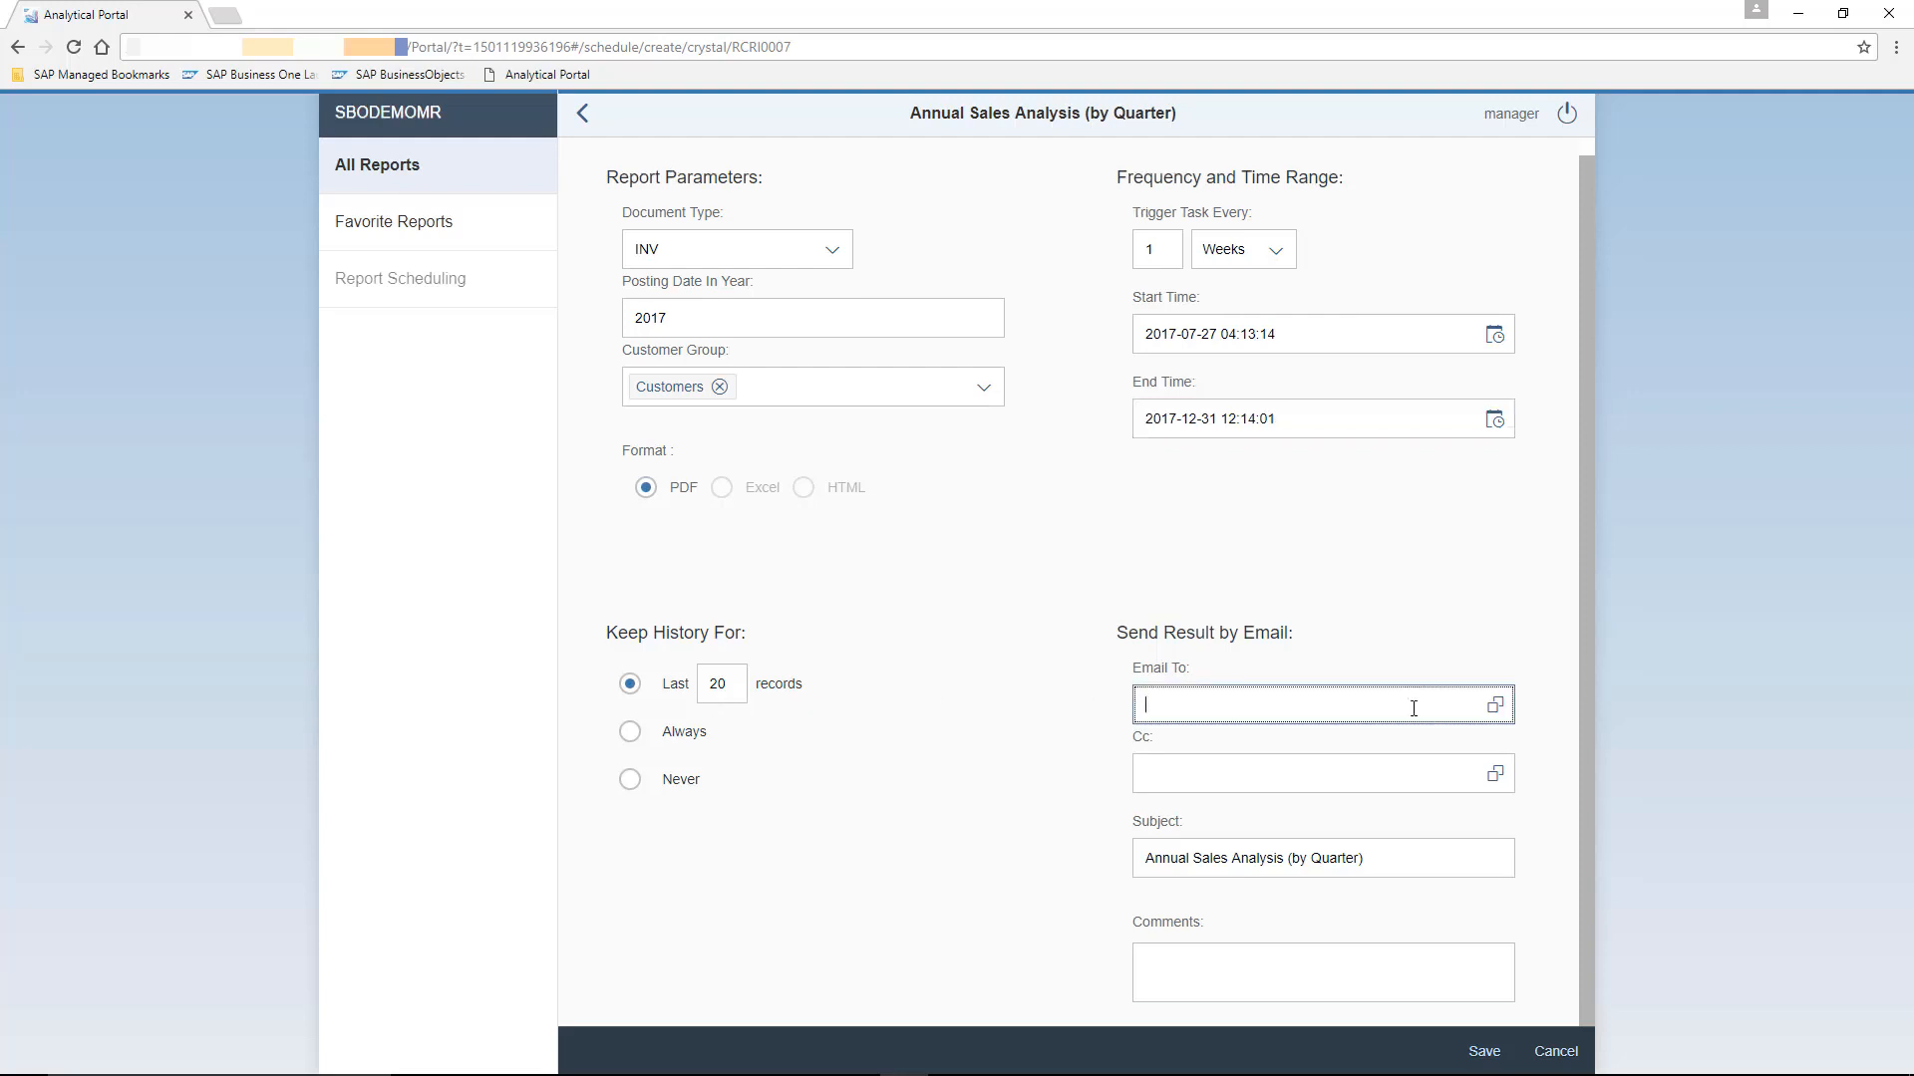
{"action": "left_click", "coordinate": [1495, 704]}
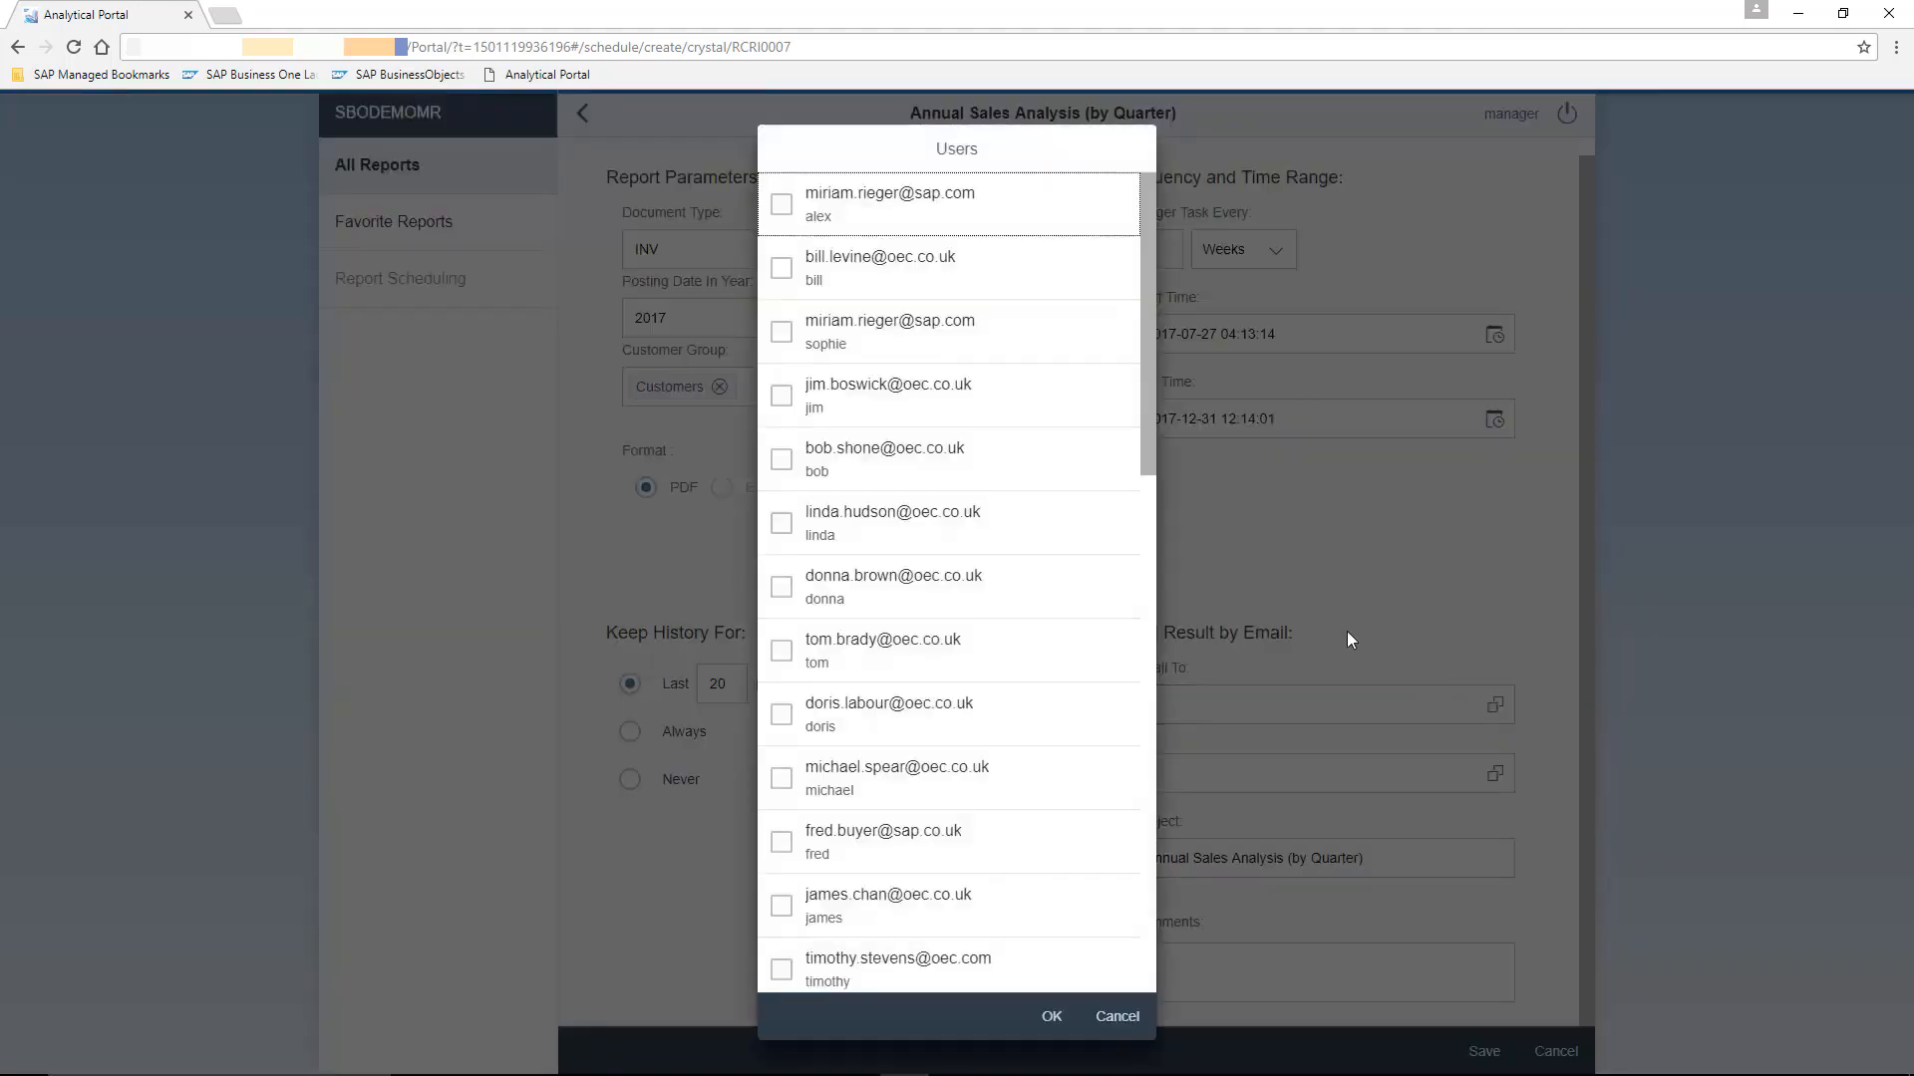
{"action": "left_click", "coordinate": [781, 269]}
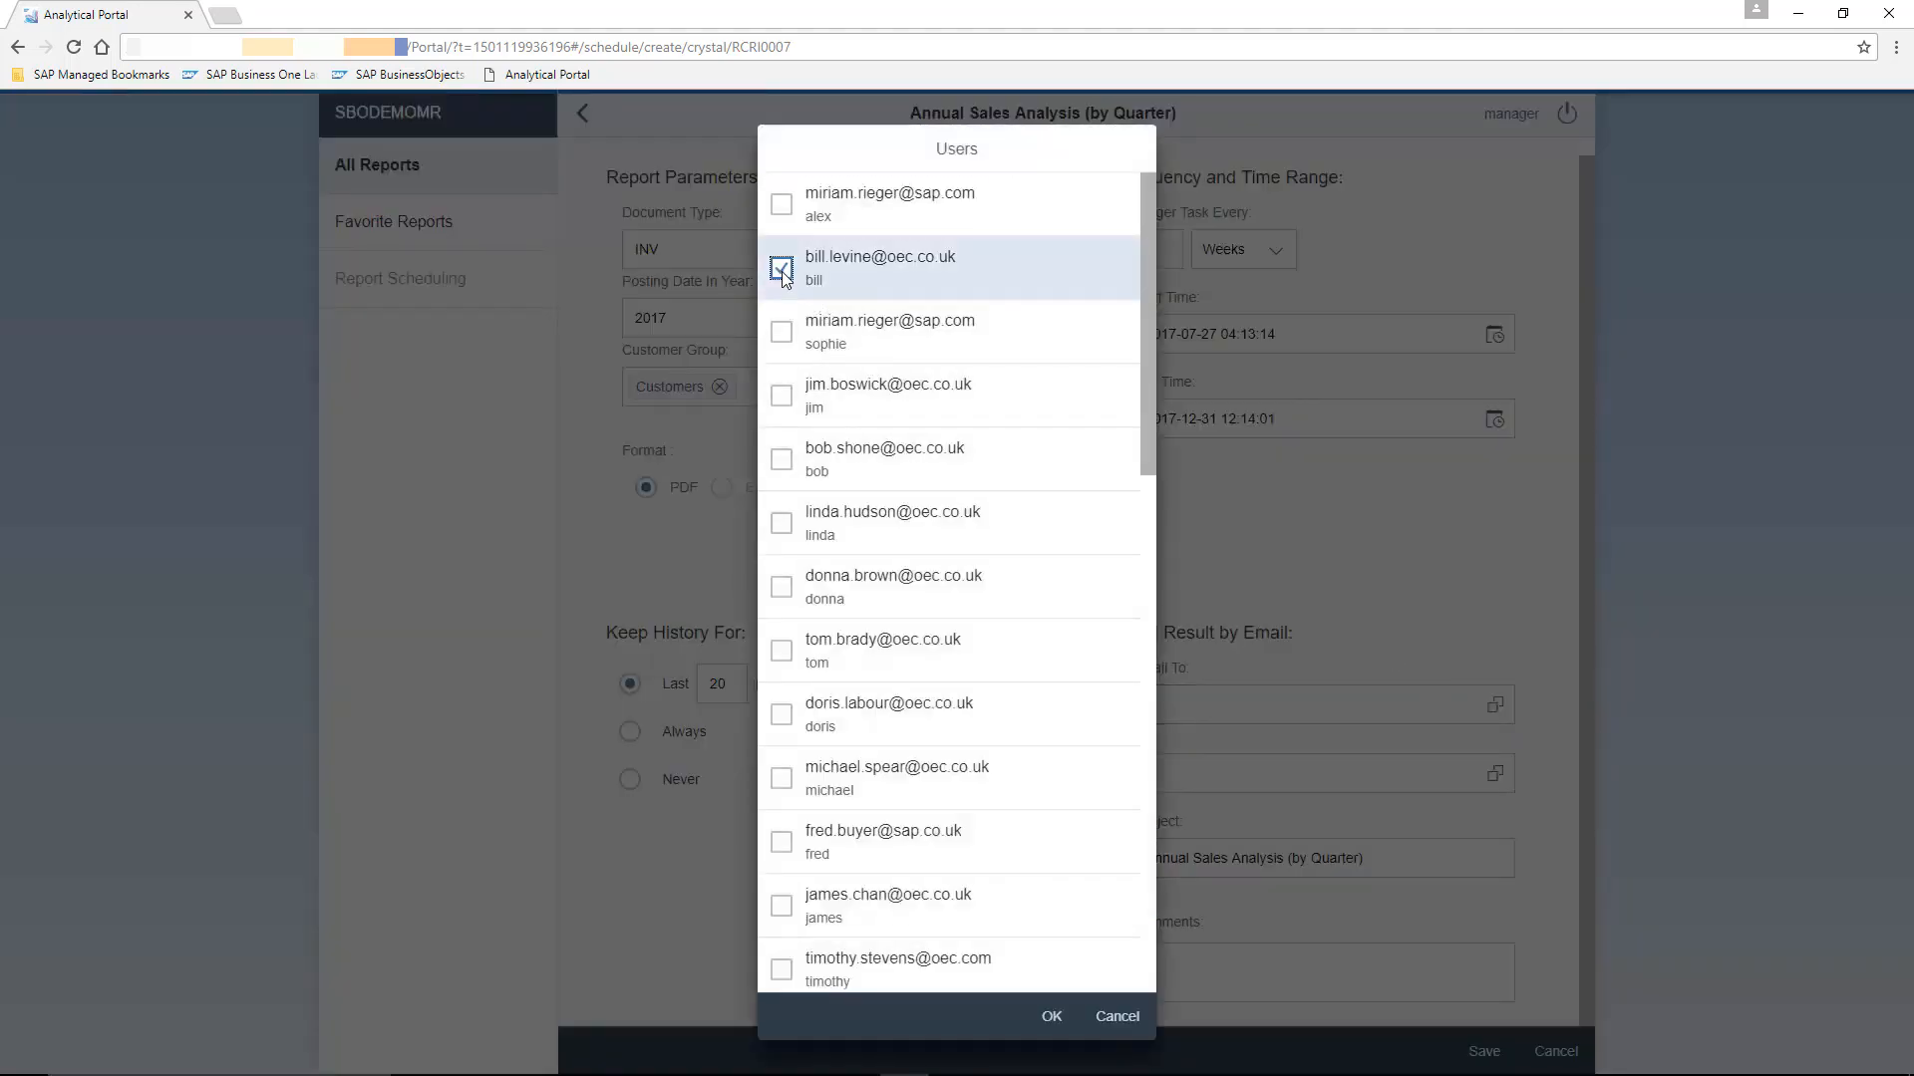
{"action": "left_click", "coordinate": [782, 587]}
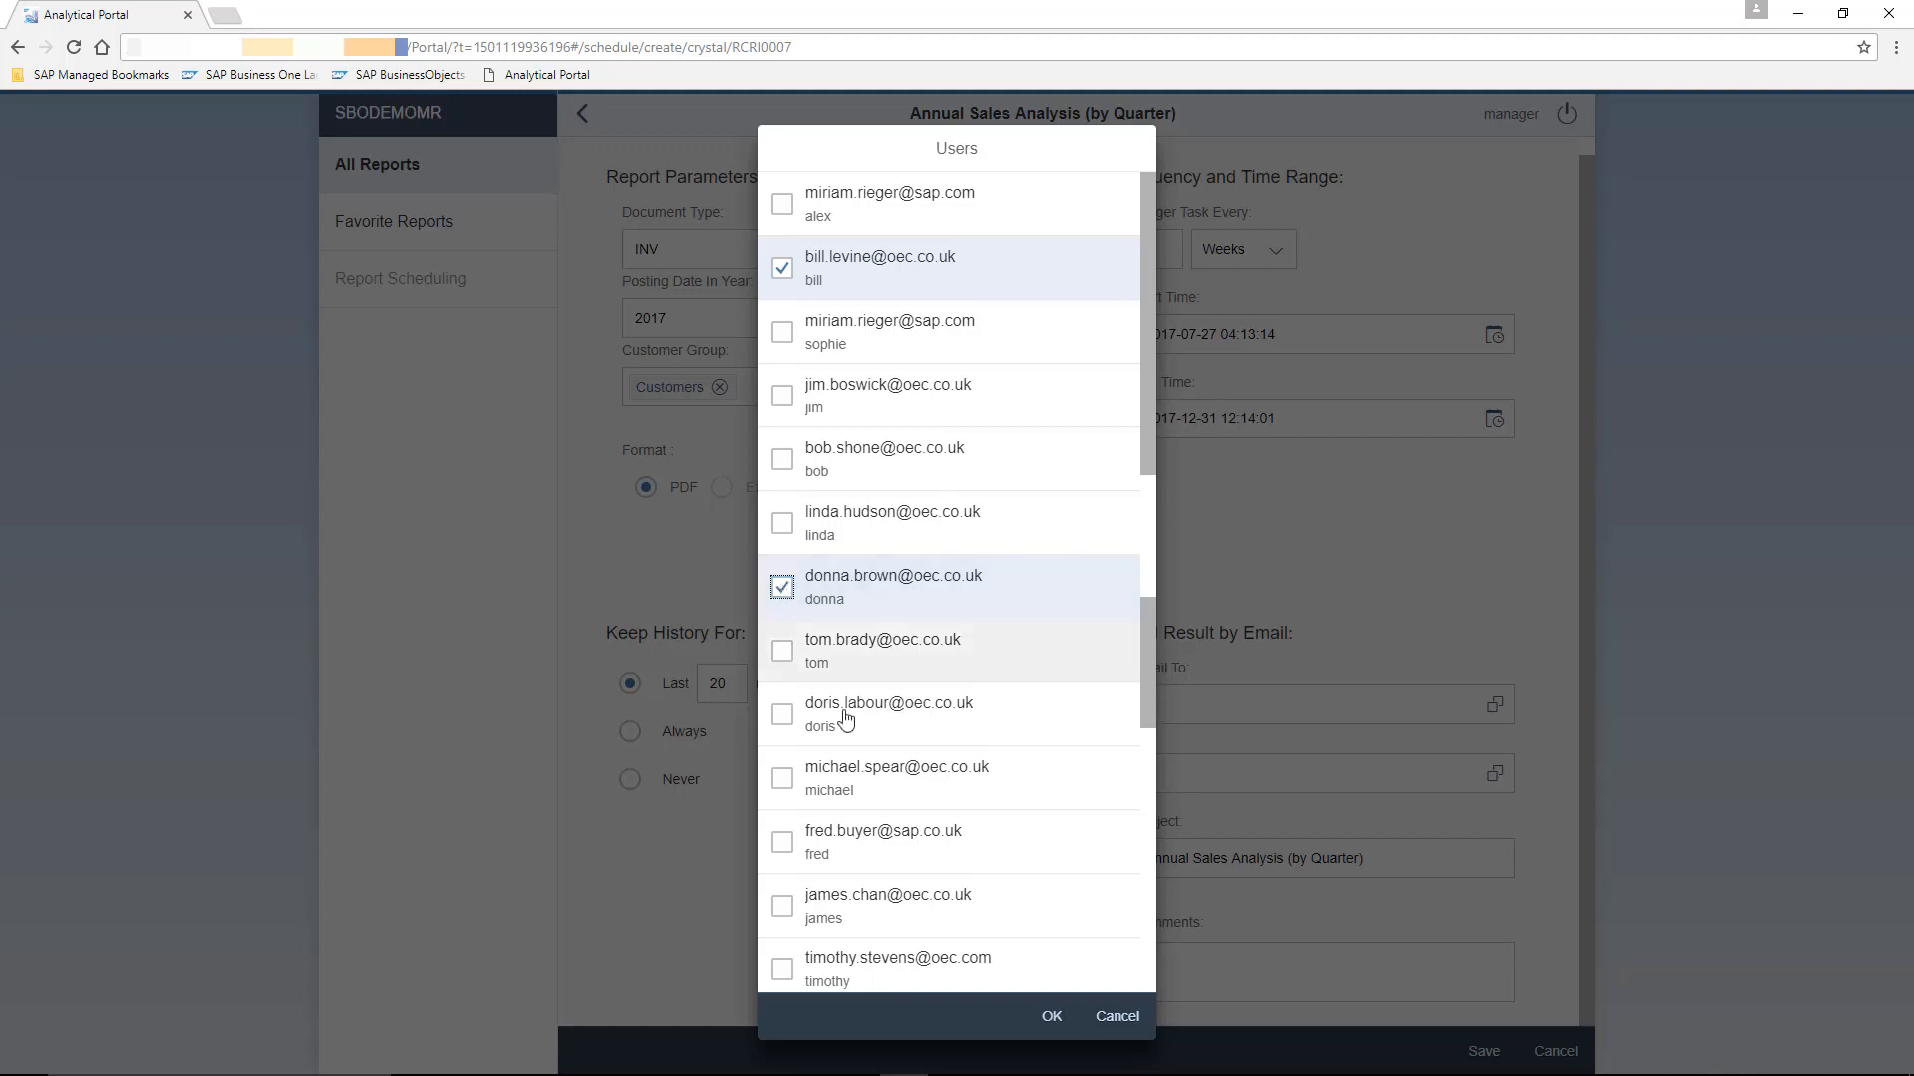
{"action": "left_click", "coordinate": [1058, 1023]}
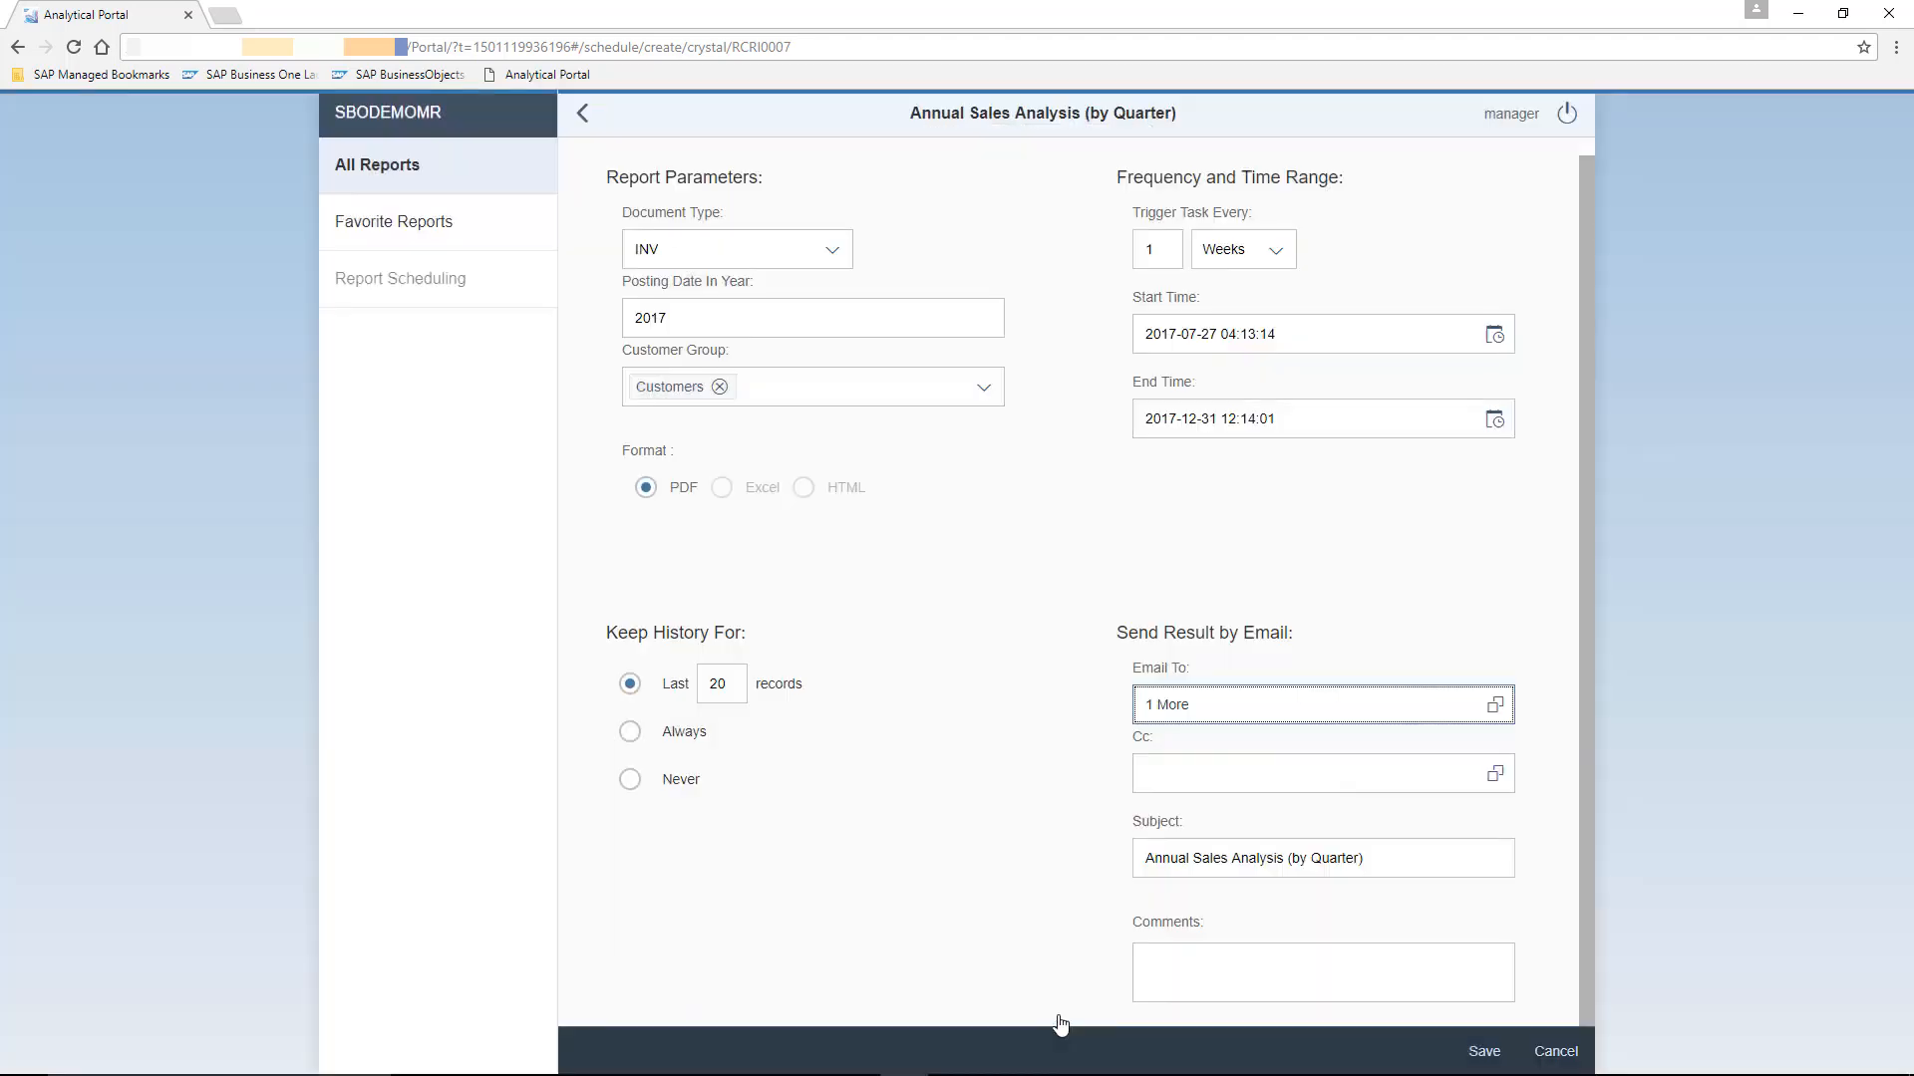
{"action": "left_click", "coordinate": [1533, 825]}
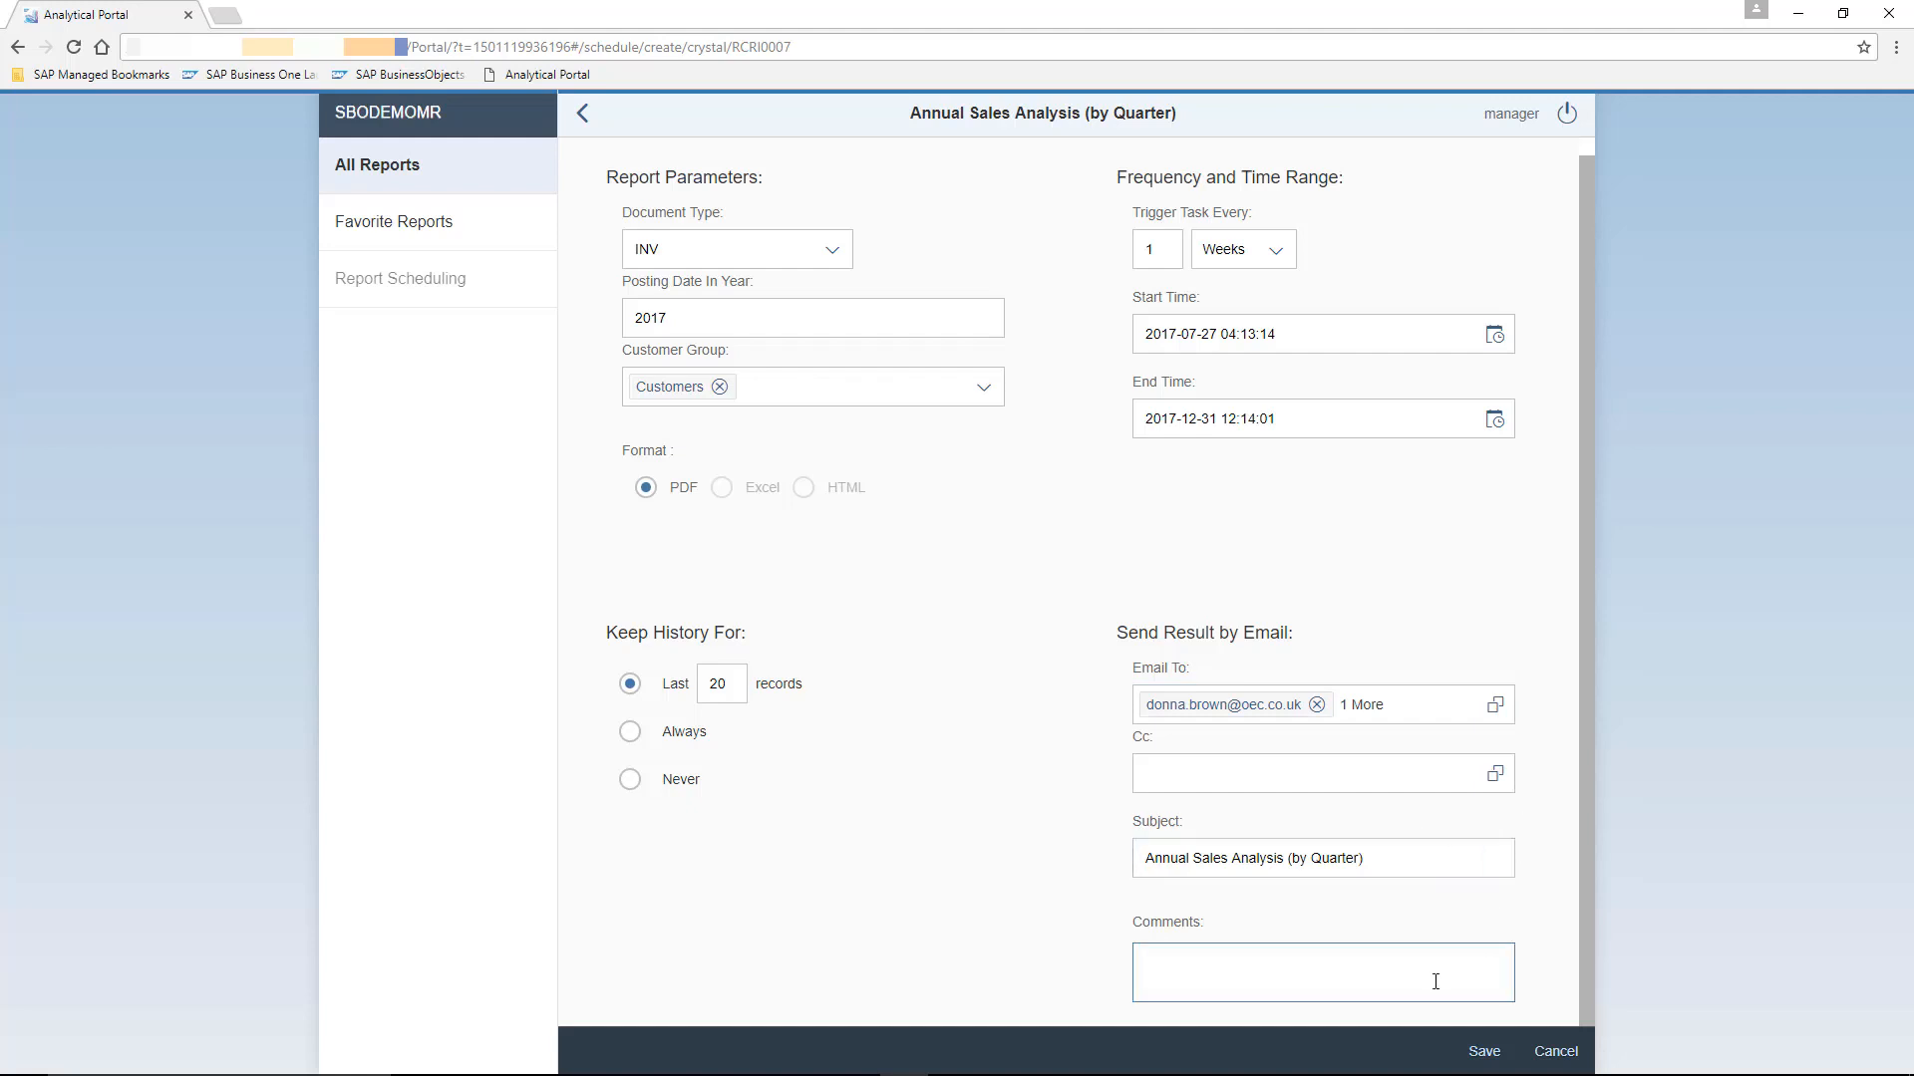
- Save the report schedule under the name Weekly Sales Anaysis Report
{"action": "left_click", "coordinate": [1493, 1054]}
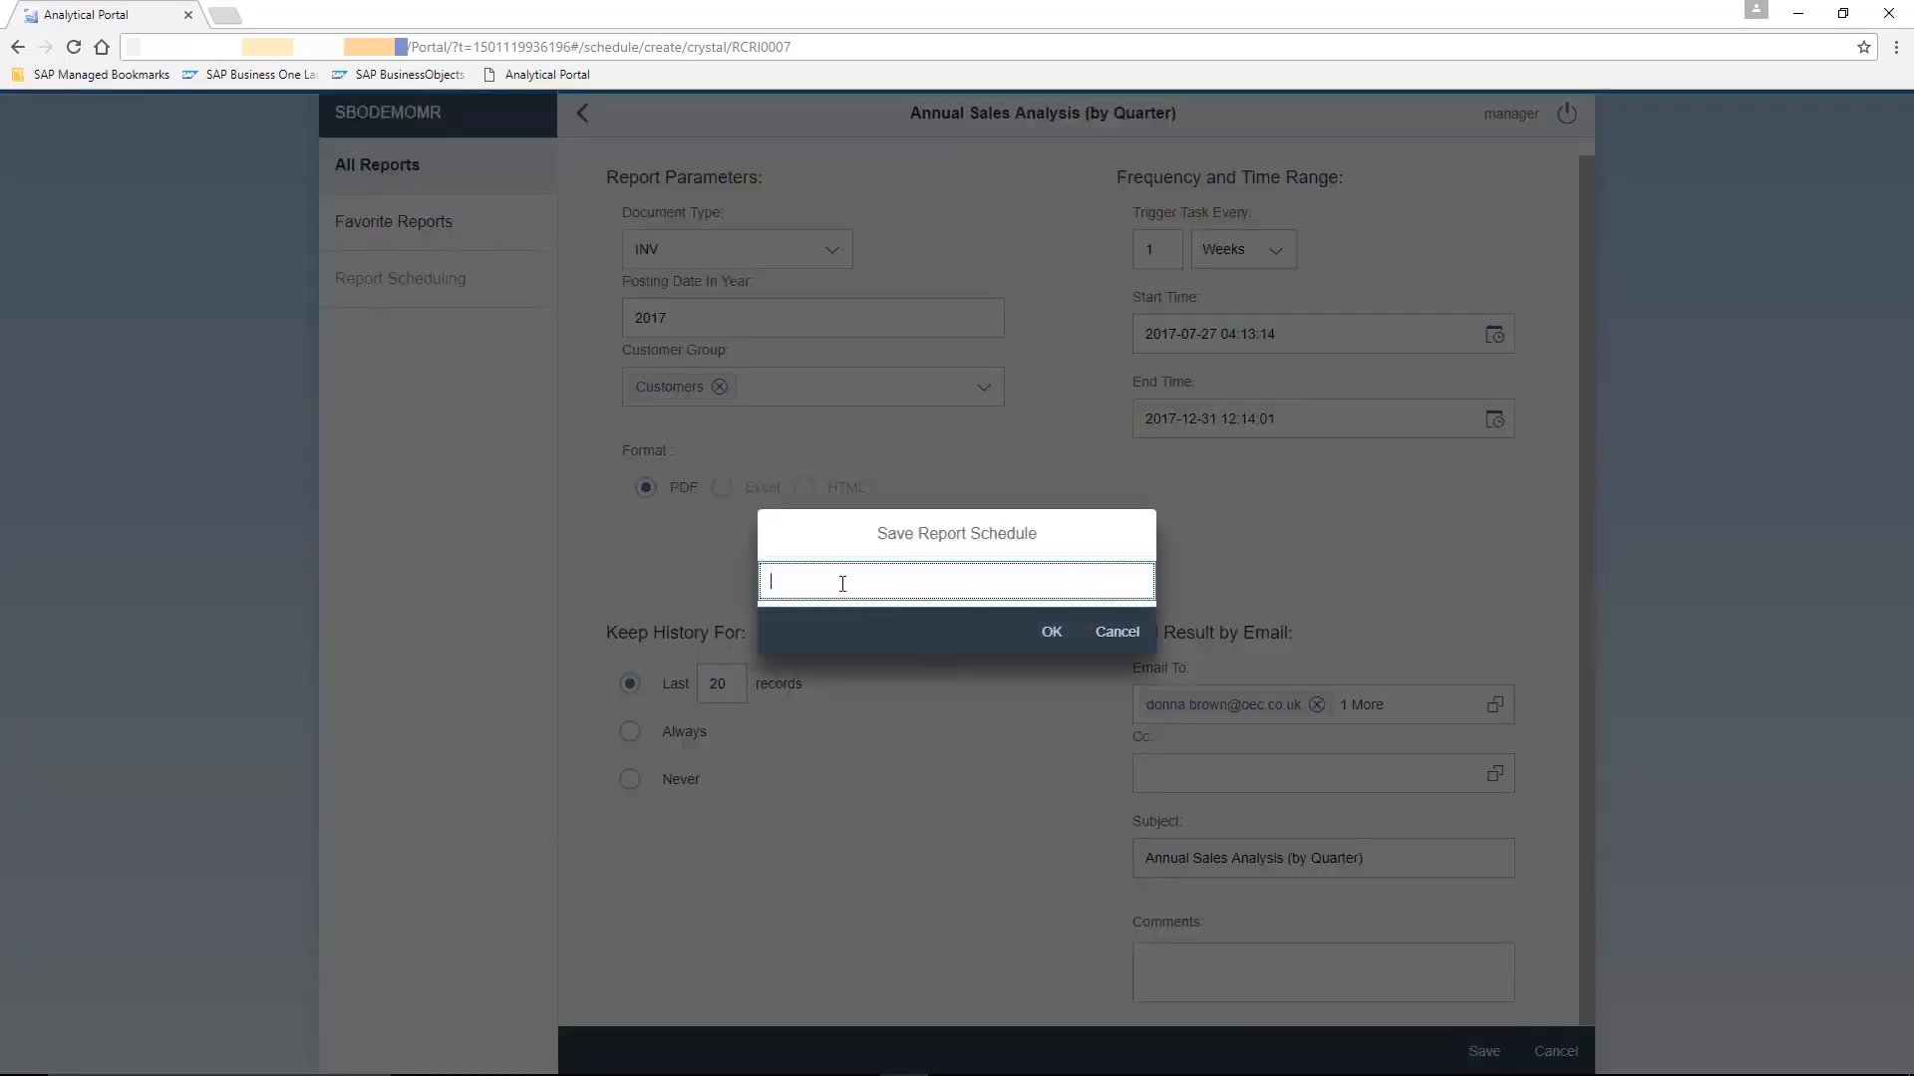
{"action": "type", "text": "Weekly Sales Anaysis Report"}
{"action": "left_click", "coordinate": [1052, 634]}
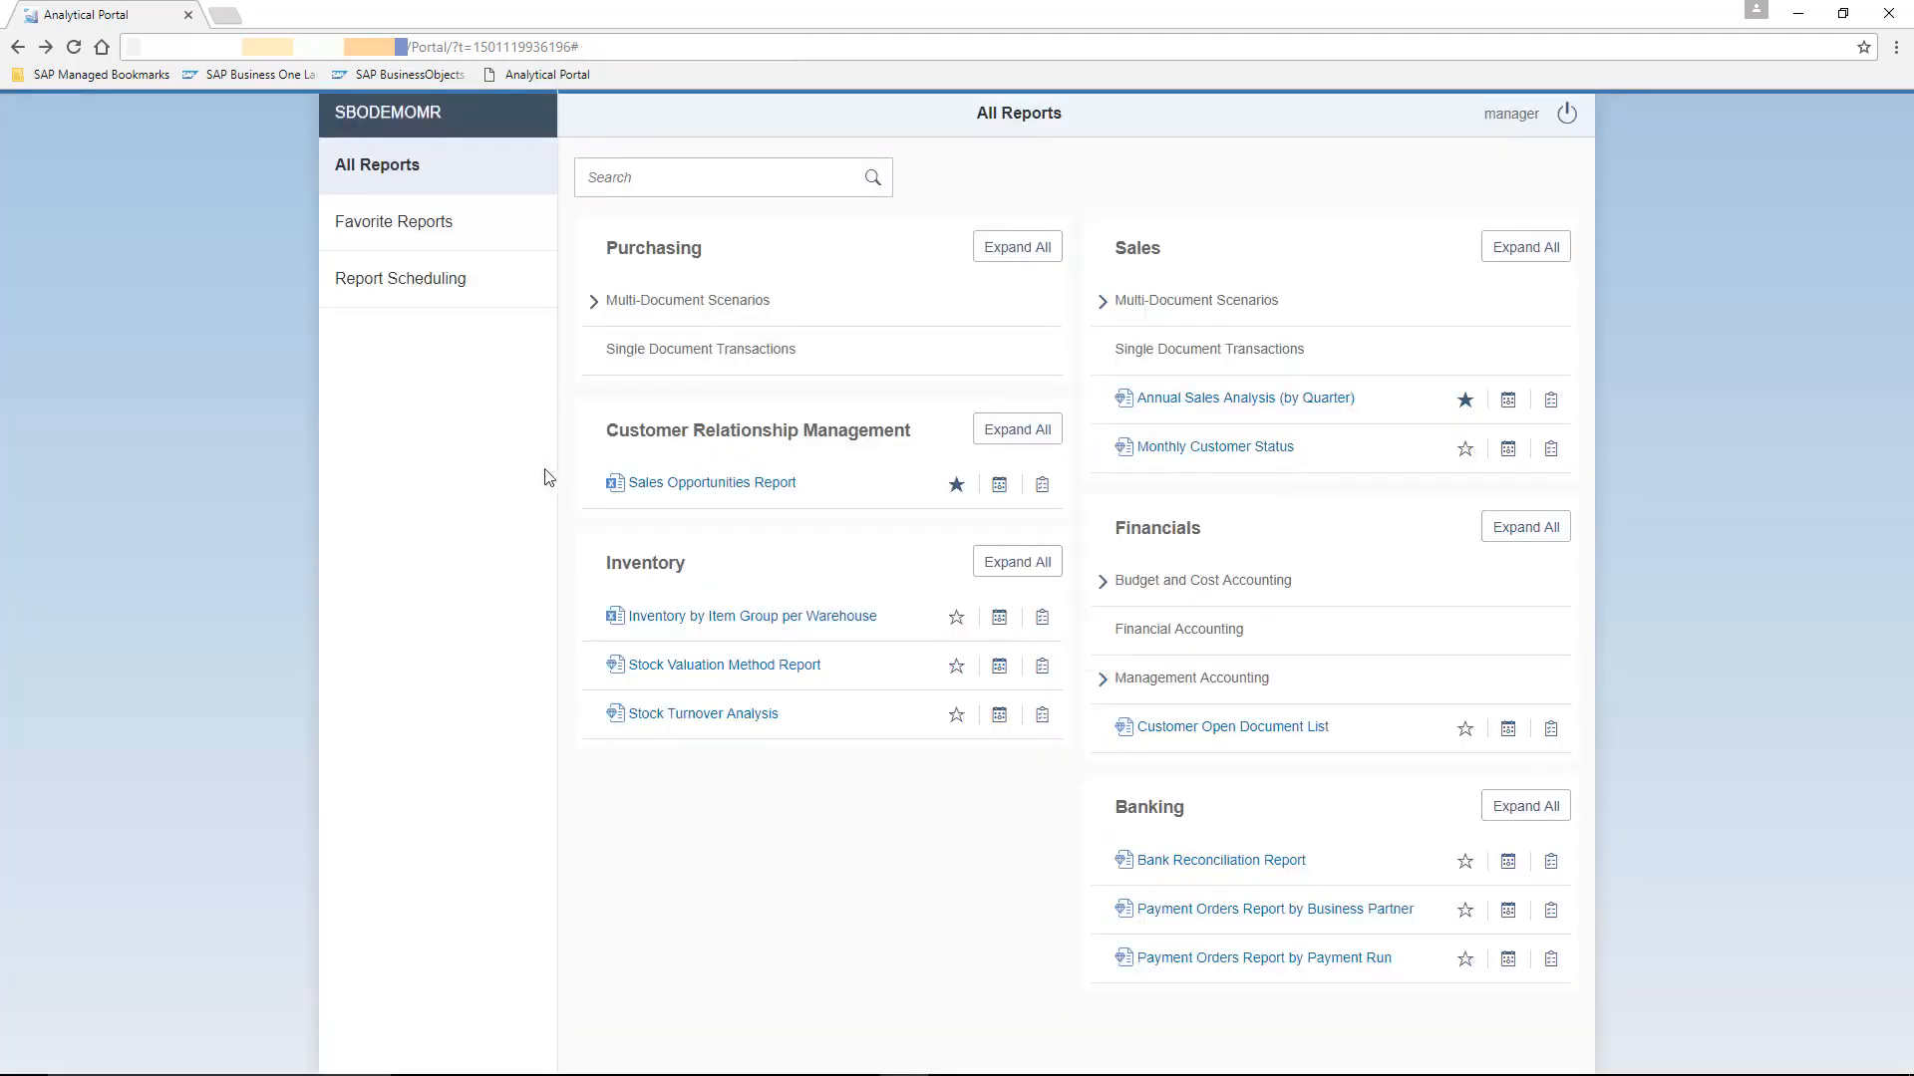
- Review the Report Scheduling list and log off the portal
{"action": "left_click", "coordinate": [460, 292]}
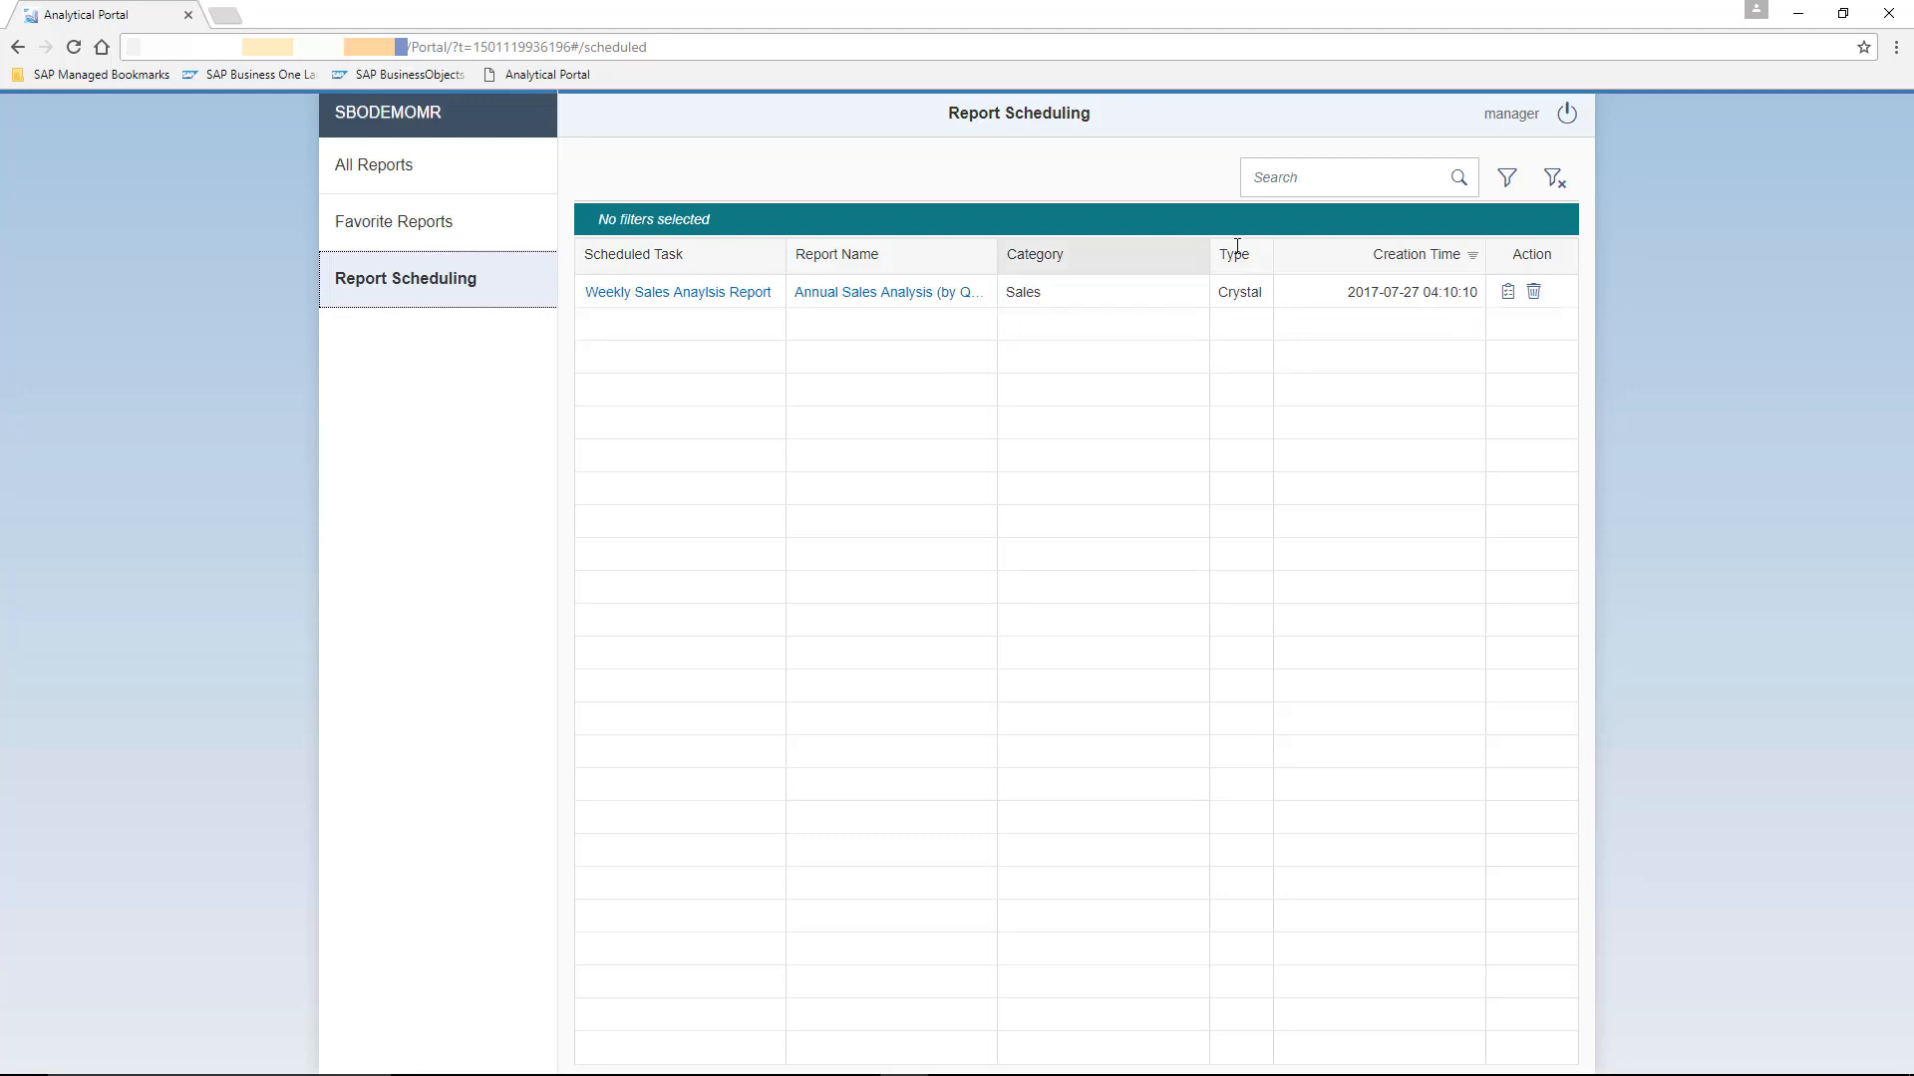
{"action": "left_click", "coordinate": [1563, 117]}
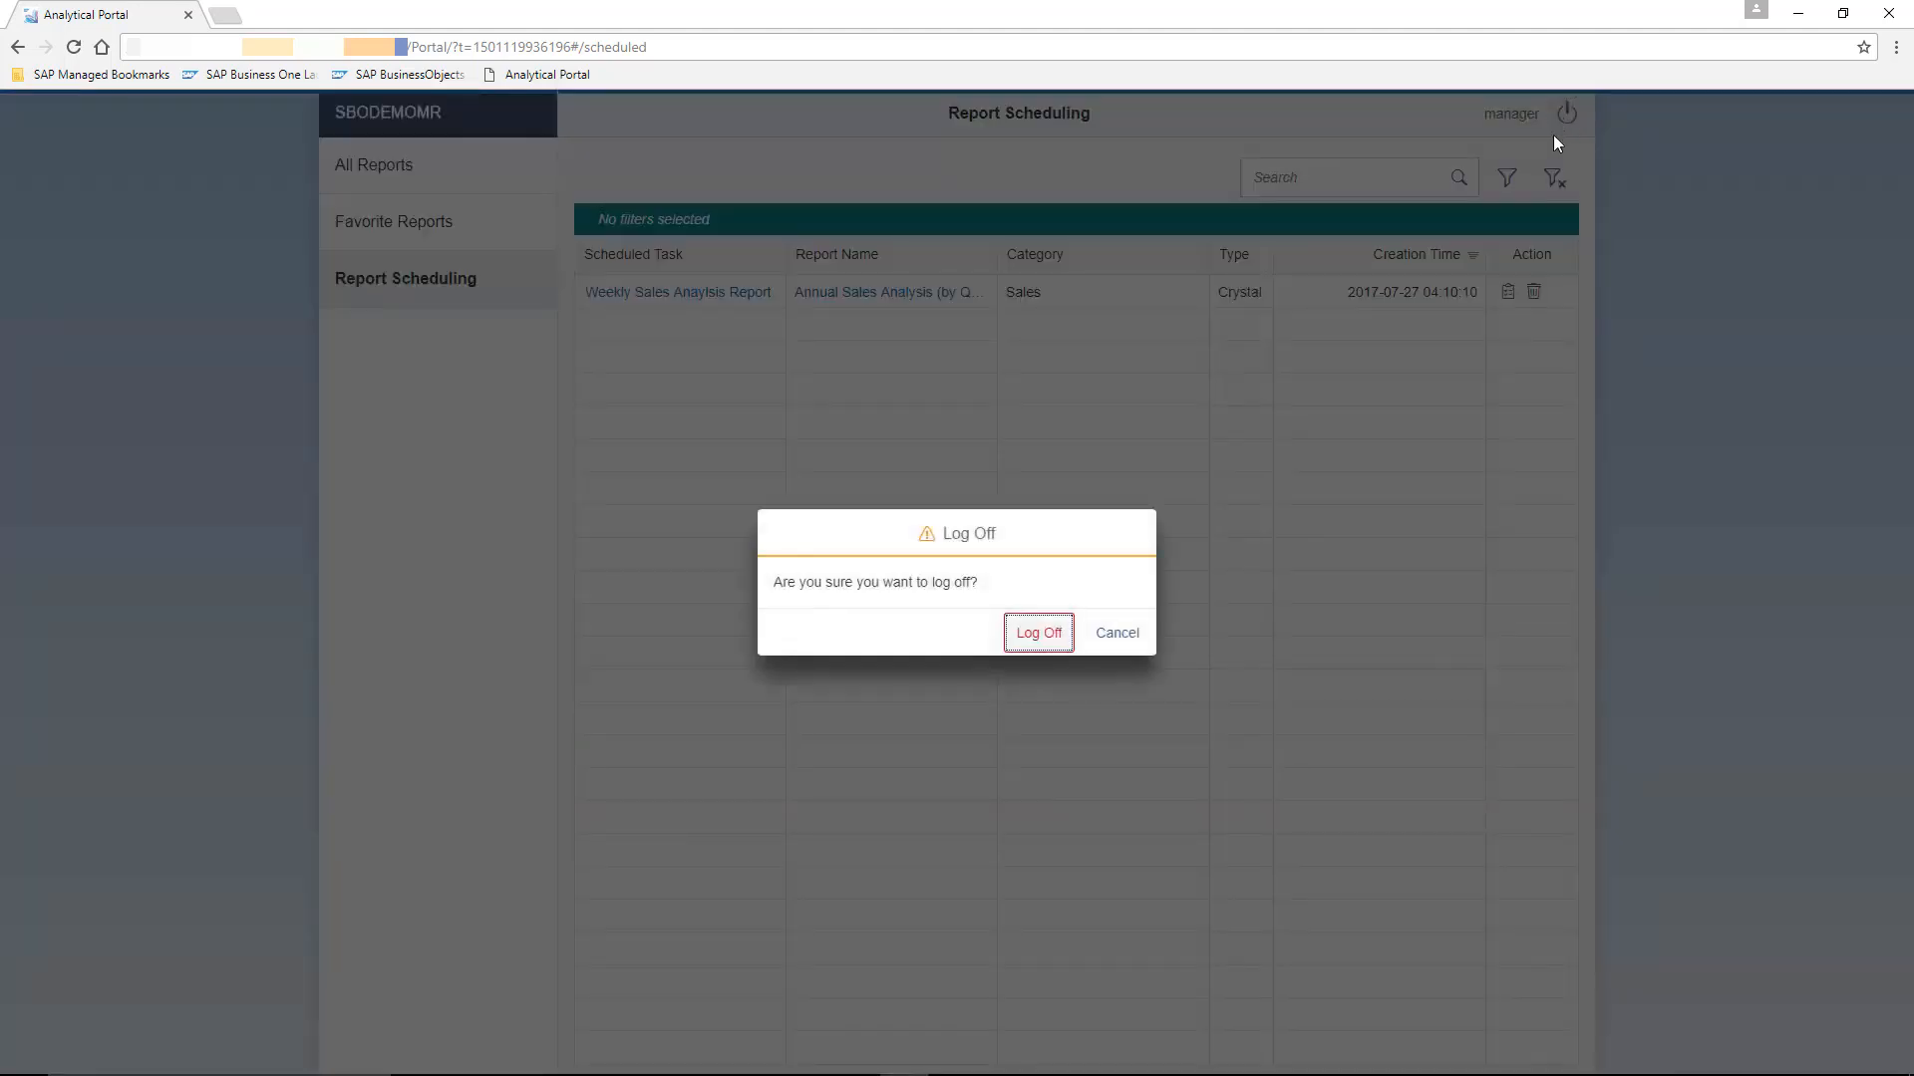
{"action": "left_click", "coordinate": [1049, 635]}
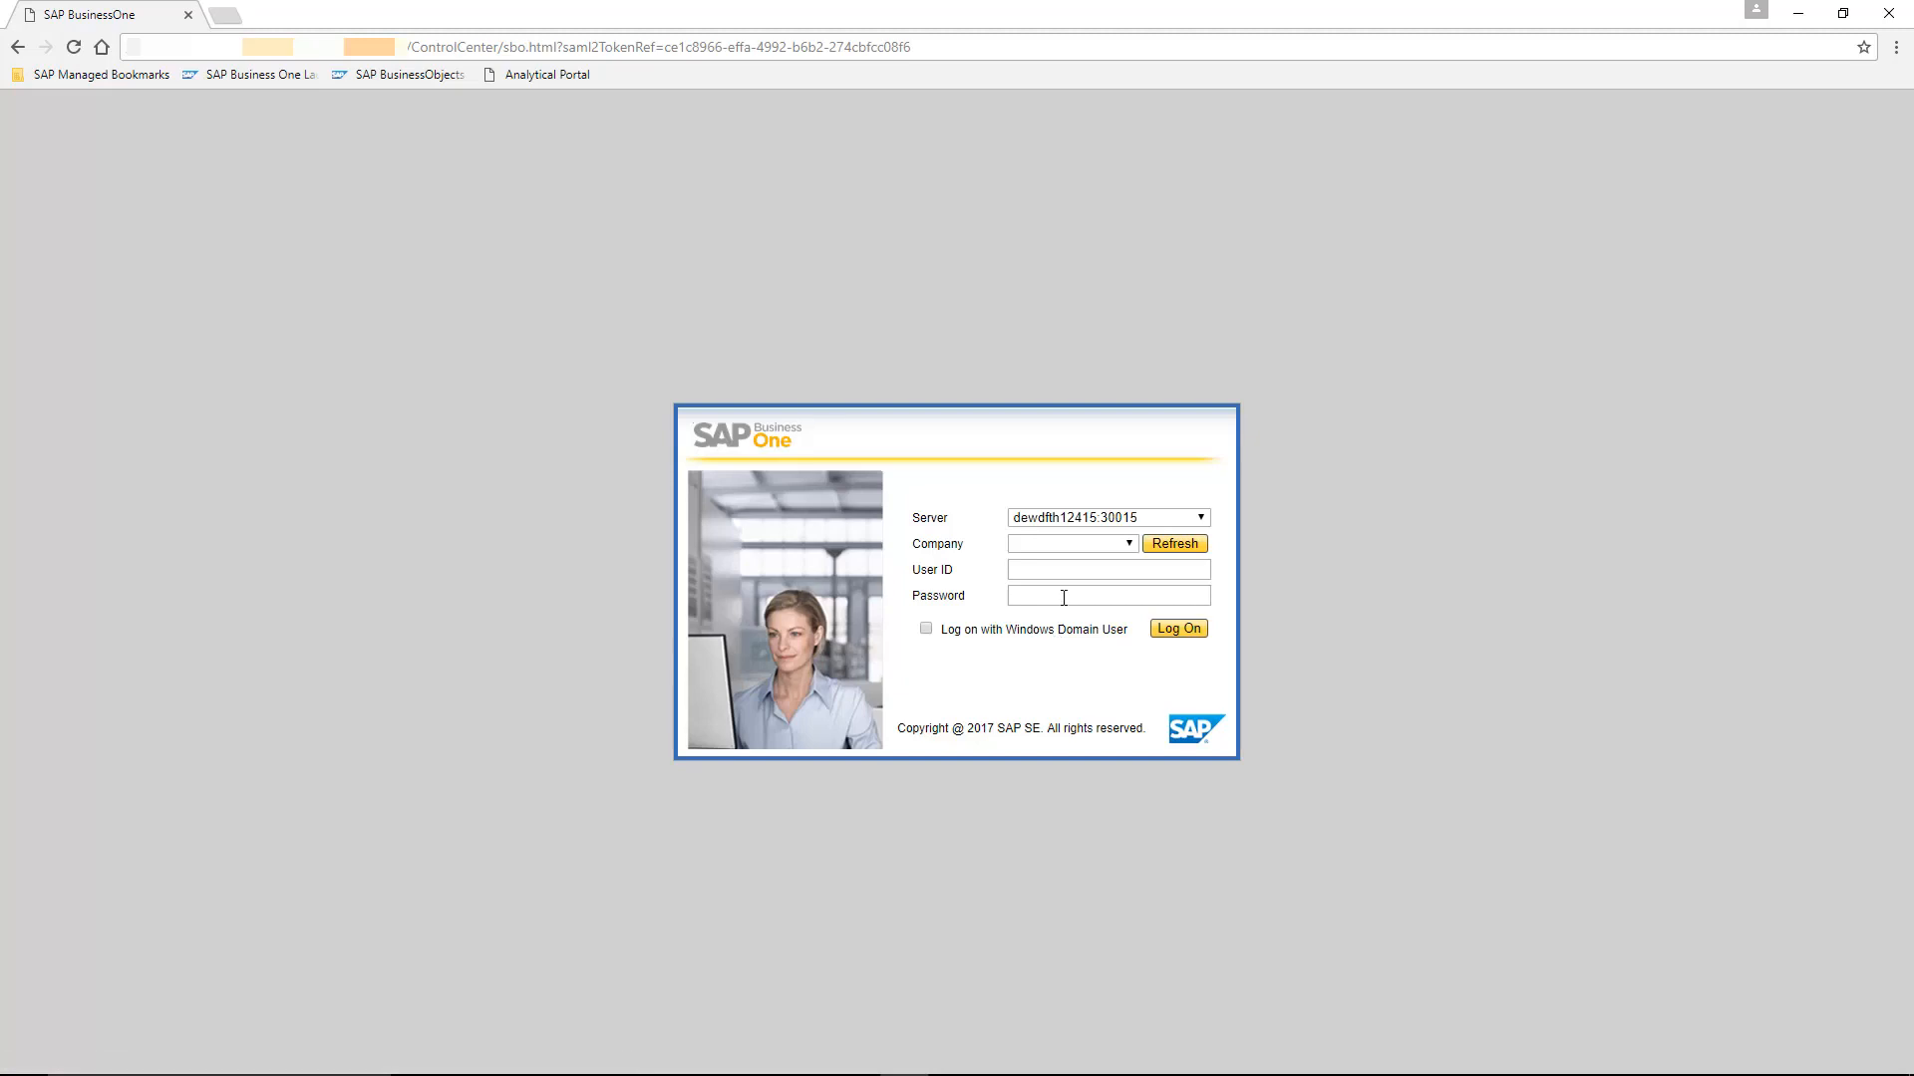
- Log on to the portal with company SBODEMOMR, entering the other user's ID and password
{"action": "left_click", "coordinate": [1128, 546]}
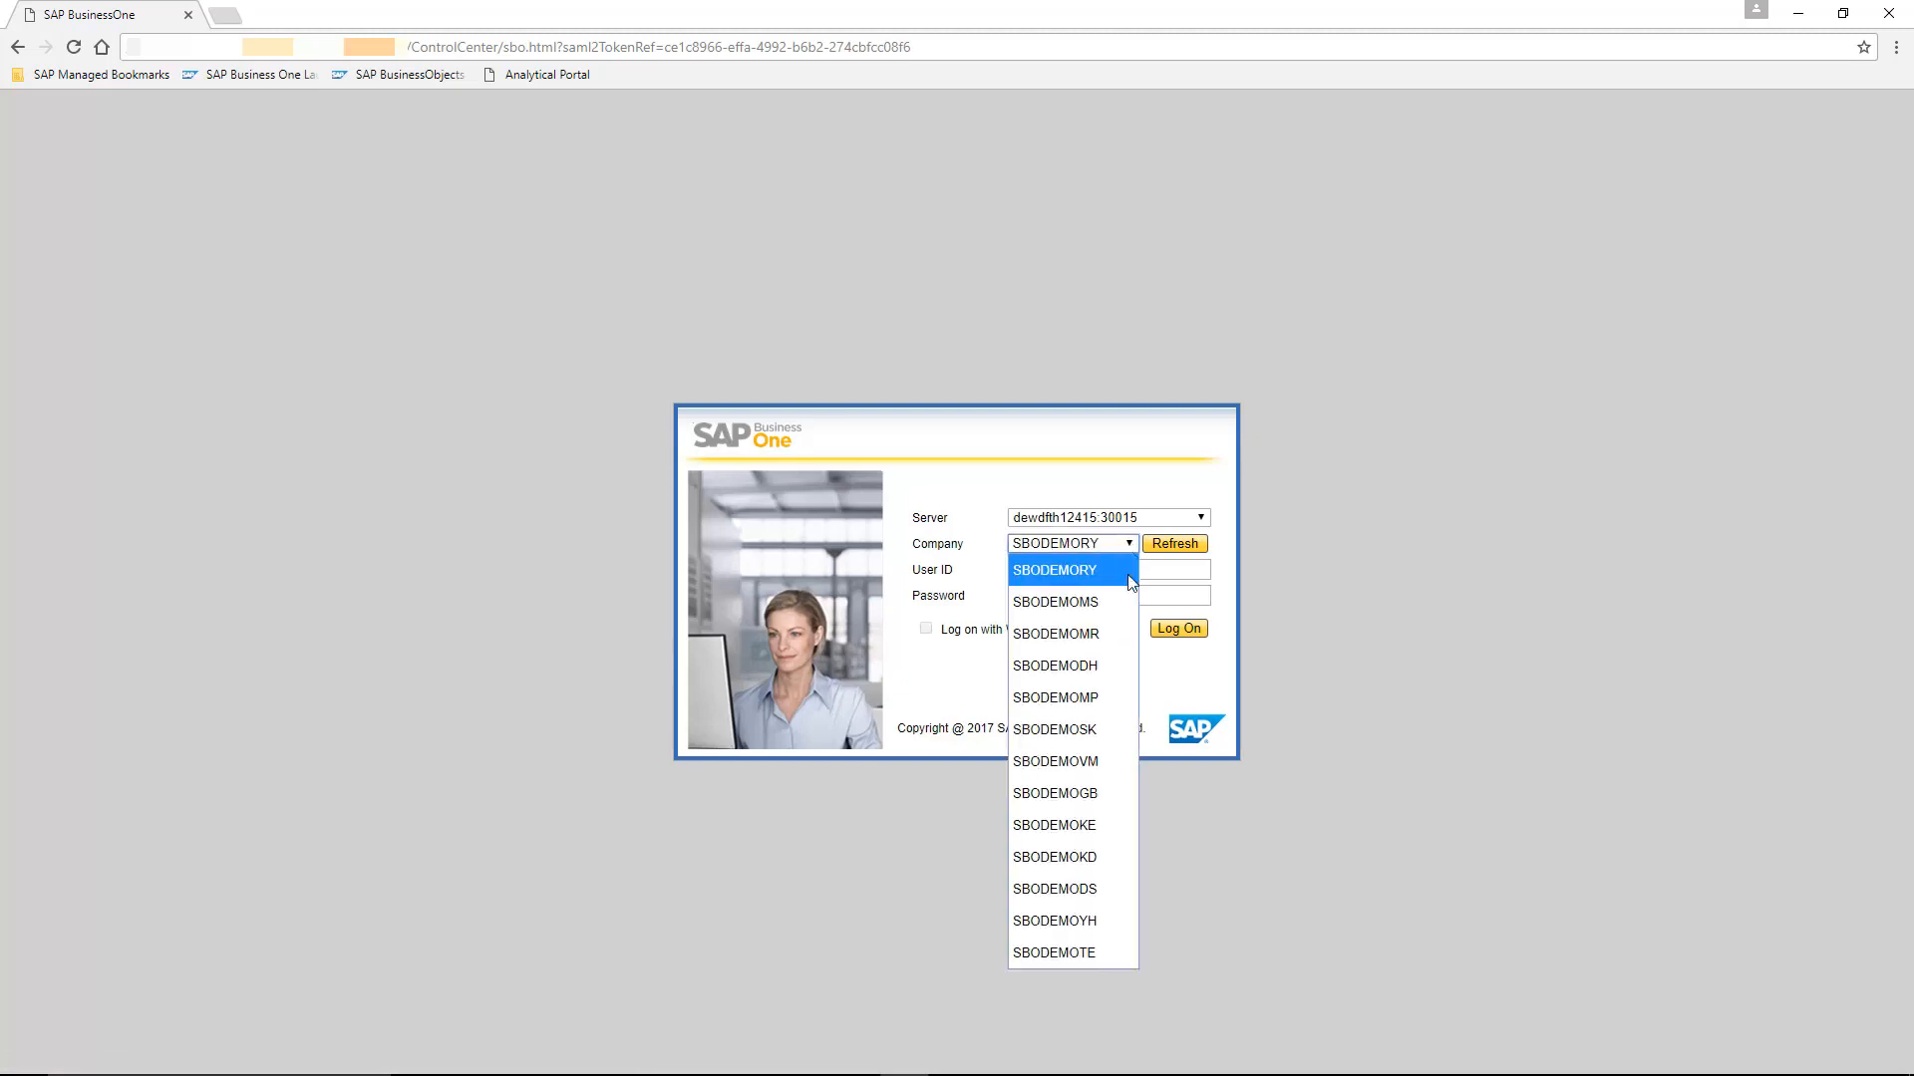
{"action": "left_click", "coordinate": [1114, 632]}
{"action": "left_click", "coordinate": [1090, 578]}
{"action": "type", "text": "brad"}
{"action": "key", "text": "Tab"}
{"action": "type", "text": "1234"}
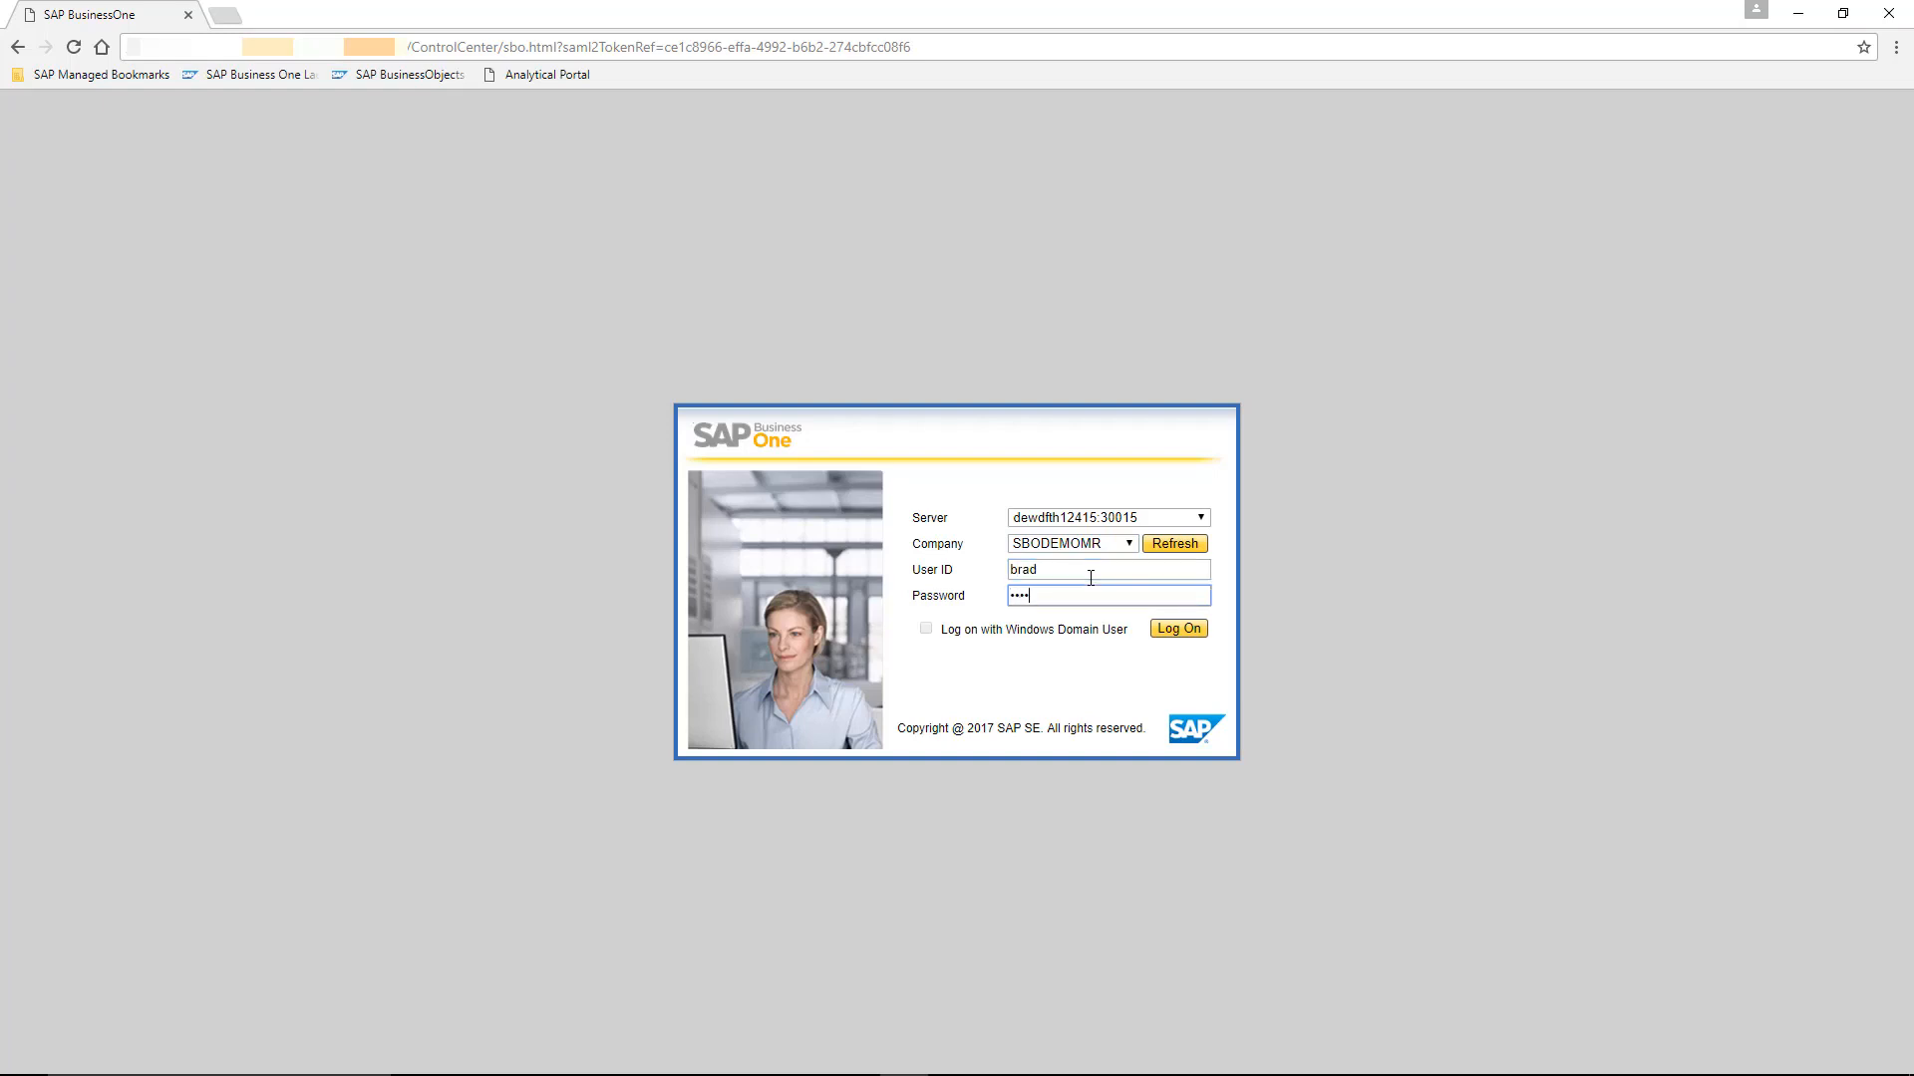
{"action": "key", "text": "Return"}
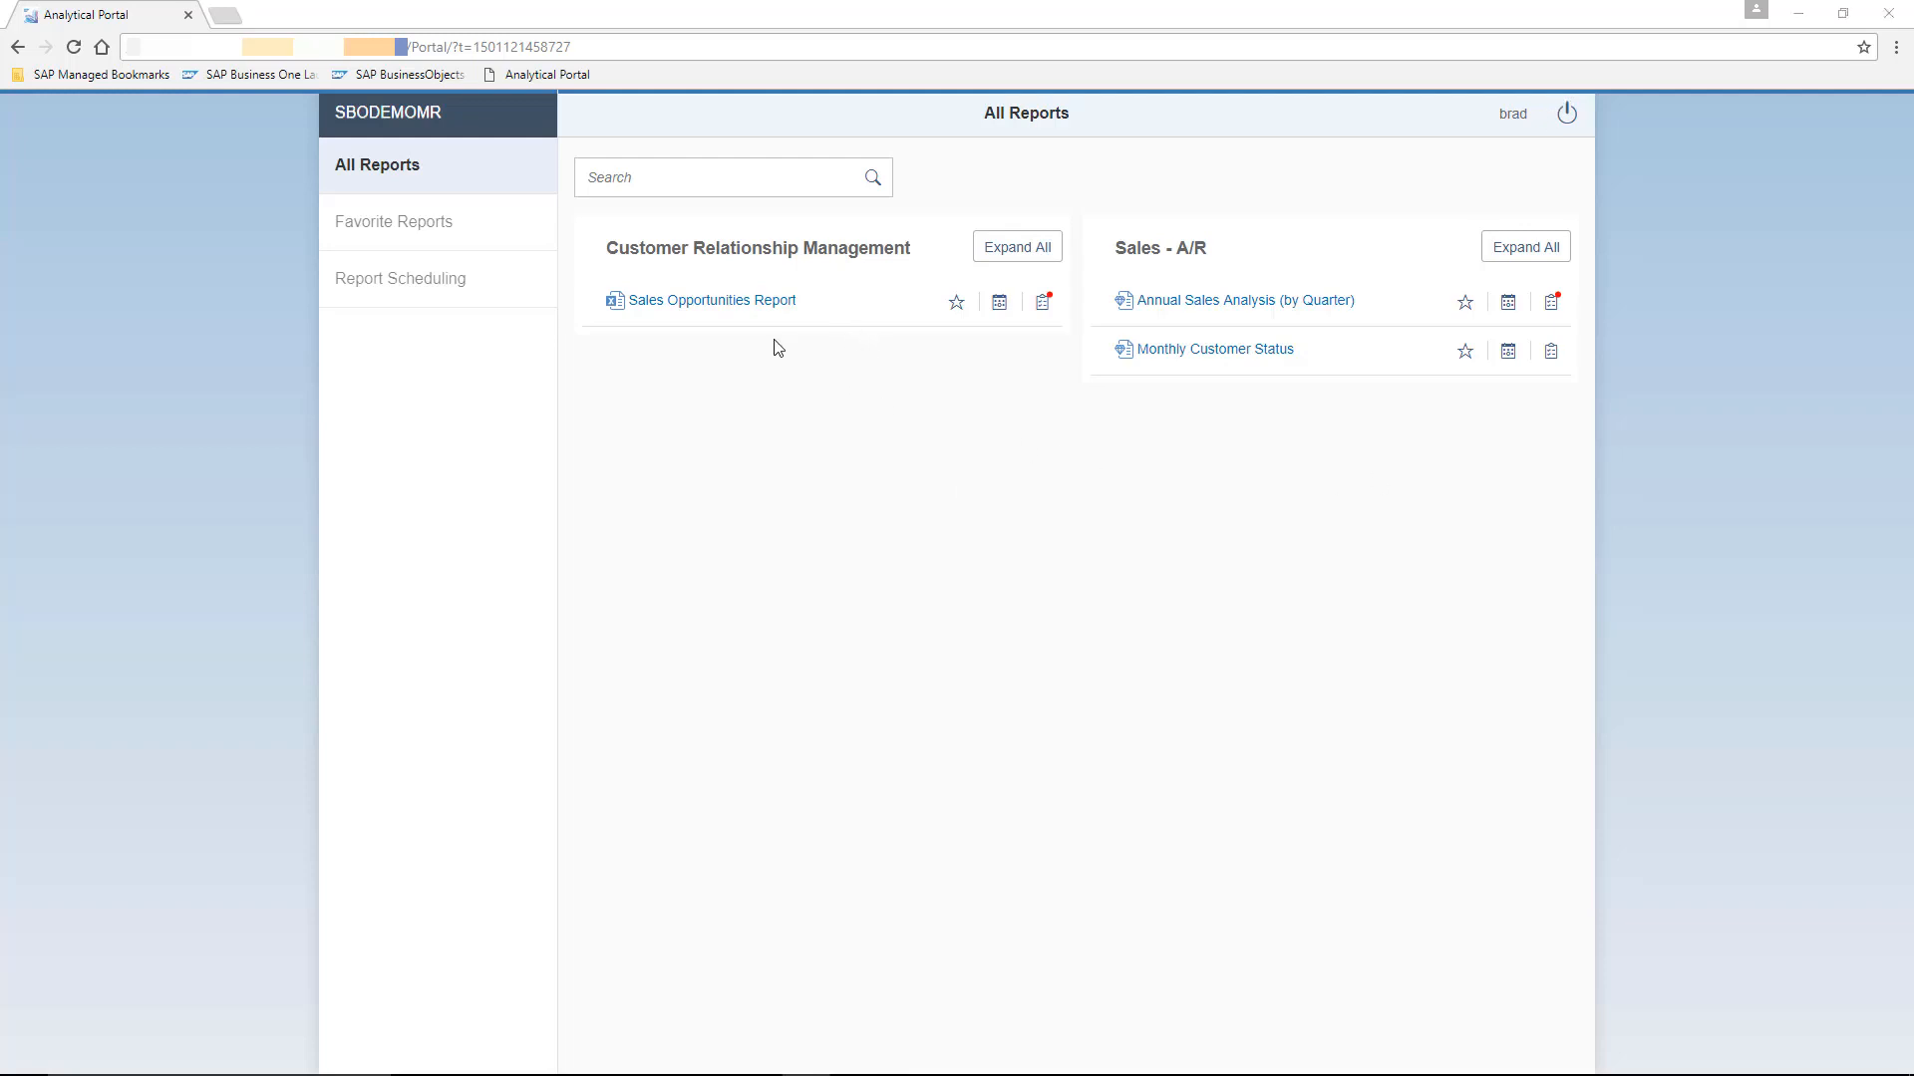
- Open the Sales Opportunities Report and try to run it
{"action": "left_click", "coordinate": [717, 301]}
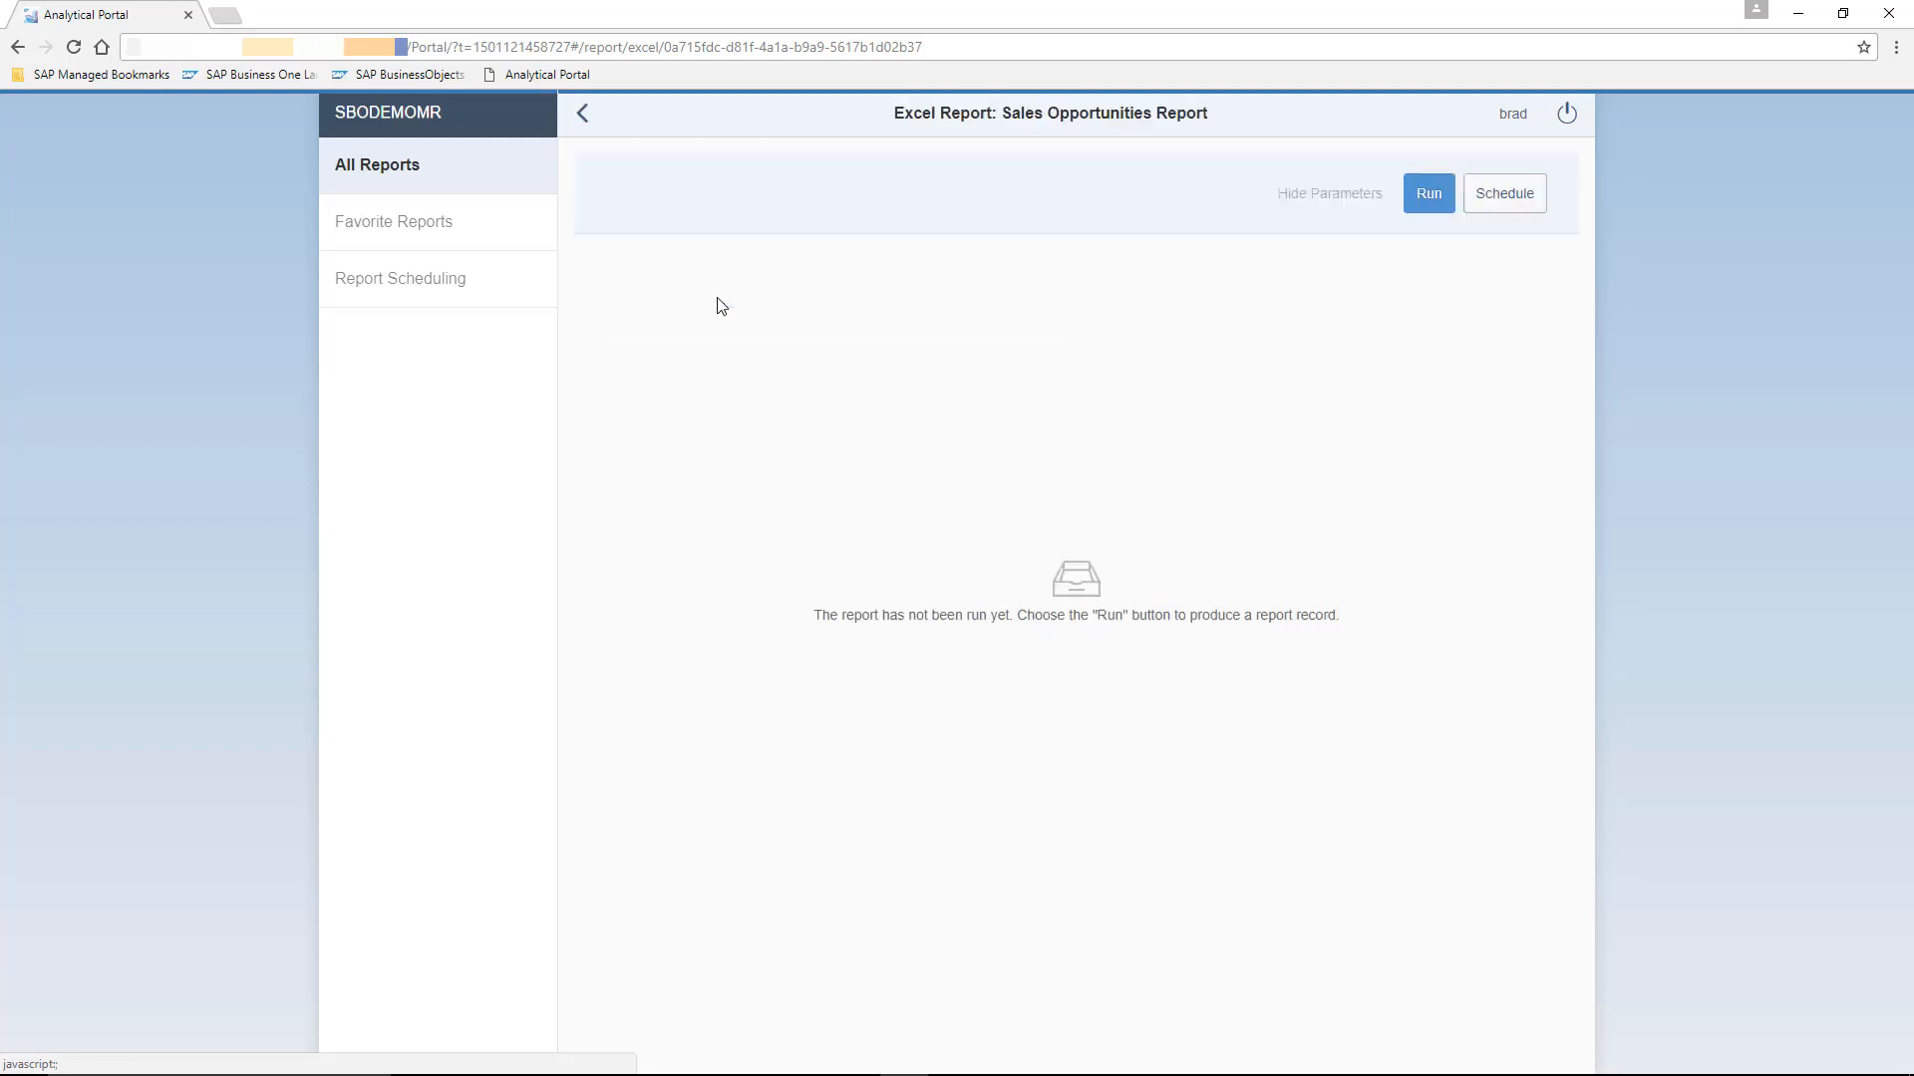
{"action": "left_click", "coordinate": [1430, 195]}
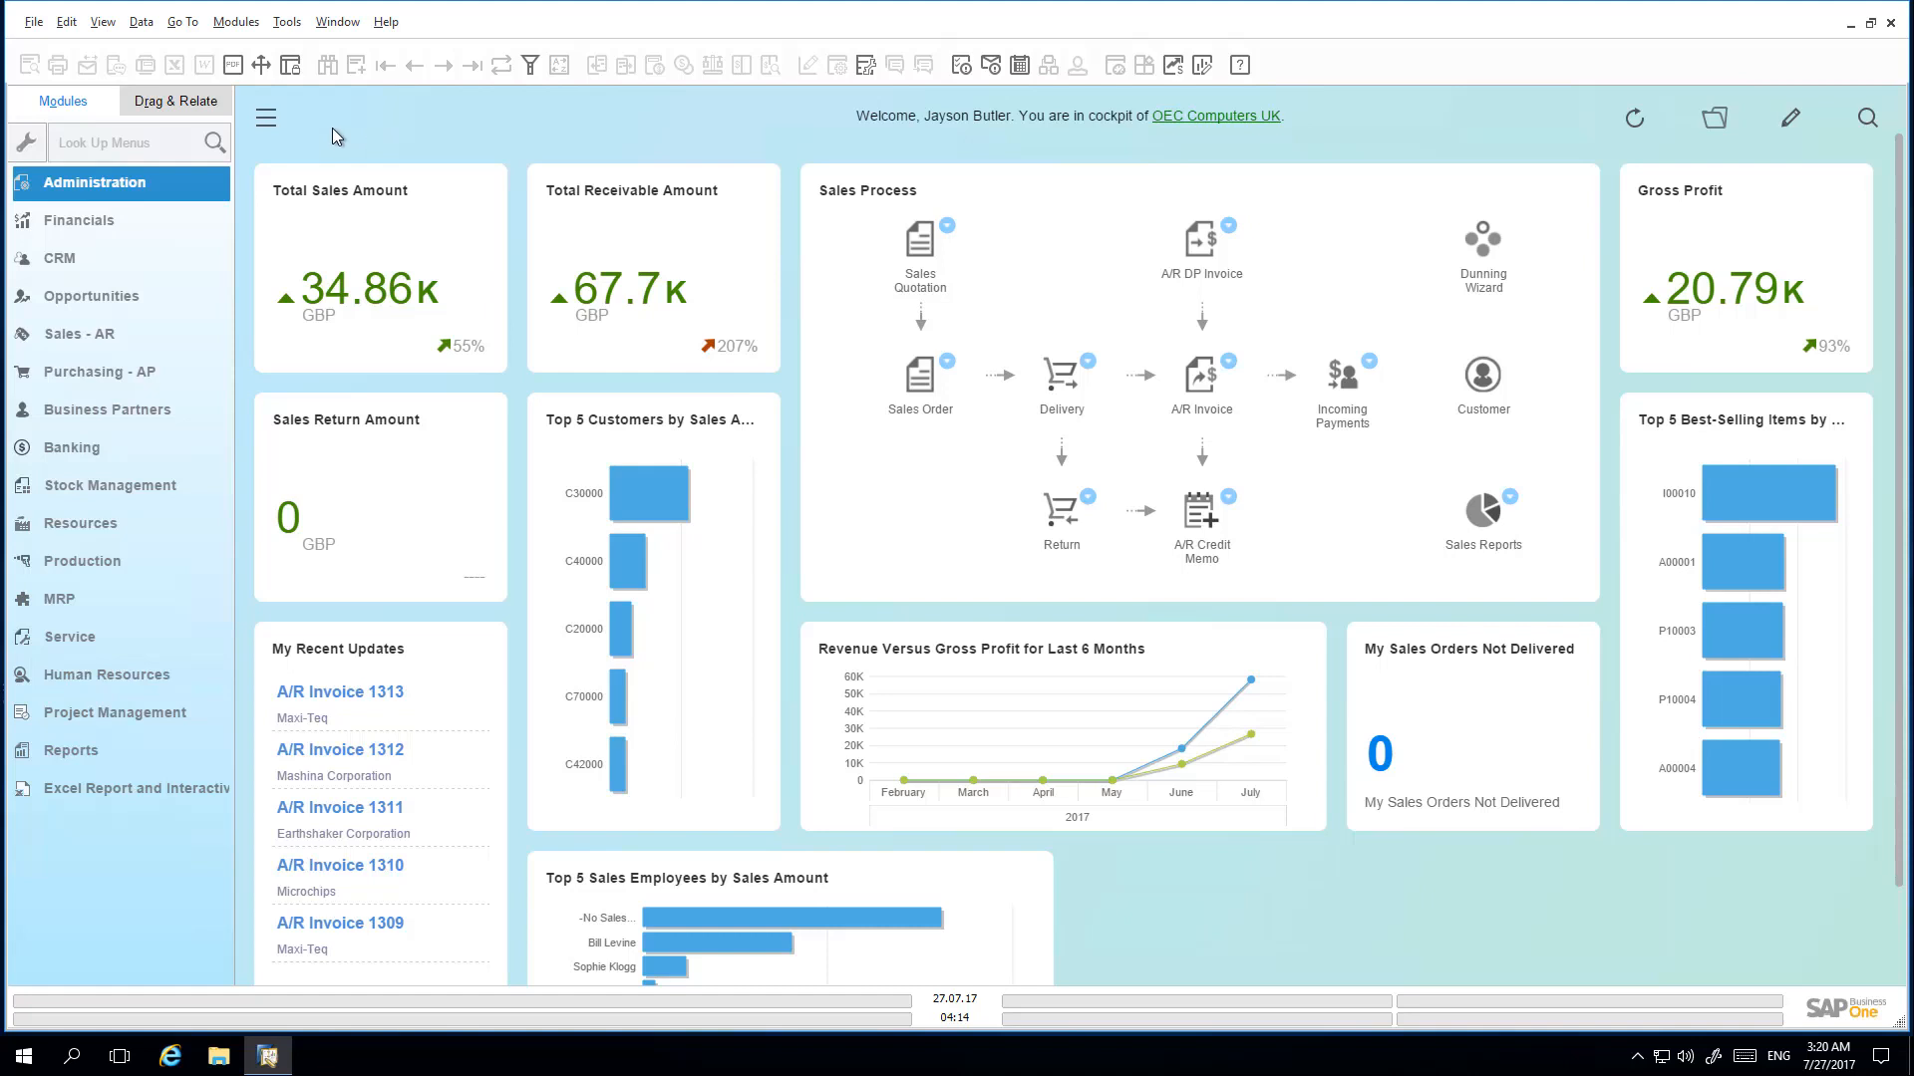
- In the SAP Business One client, open General Authorisations through the menu search and select the portal user
{"action": "left_click", "coordinate": [102, 143]}
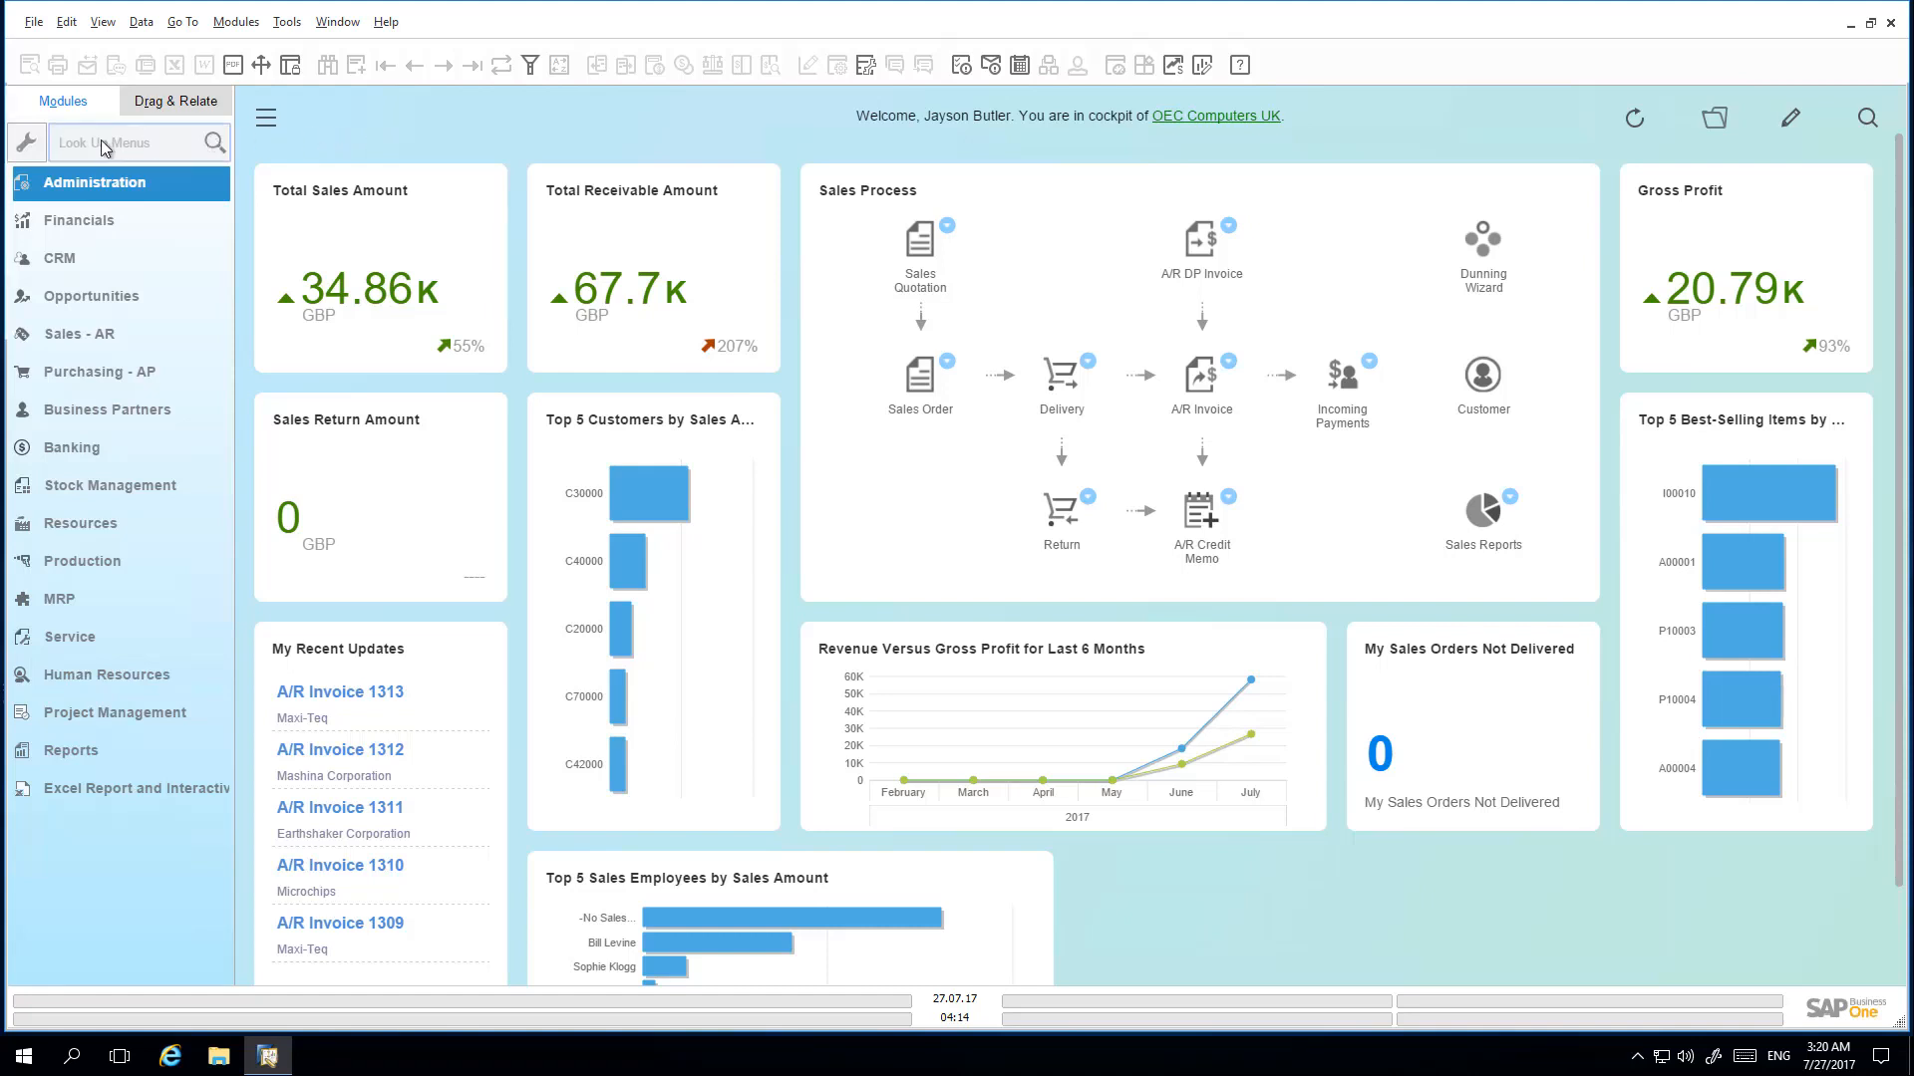
{"action": "type", "text": "auth"}
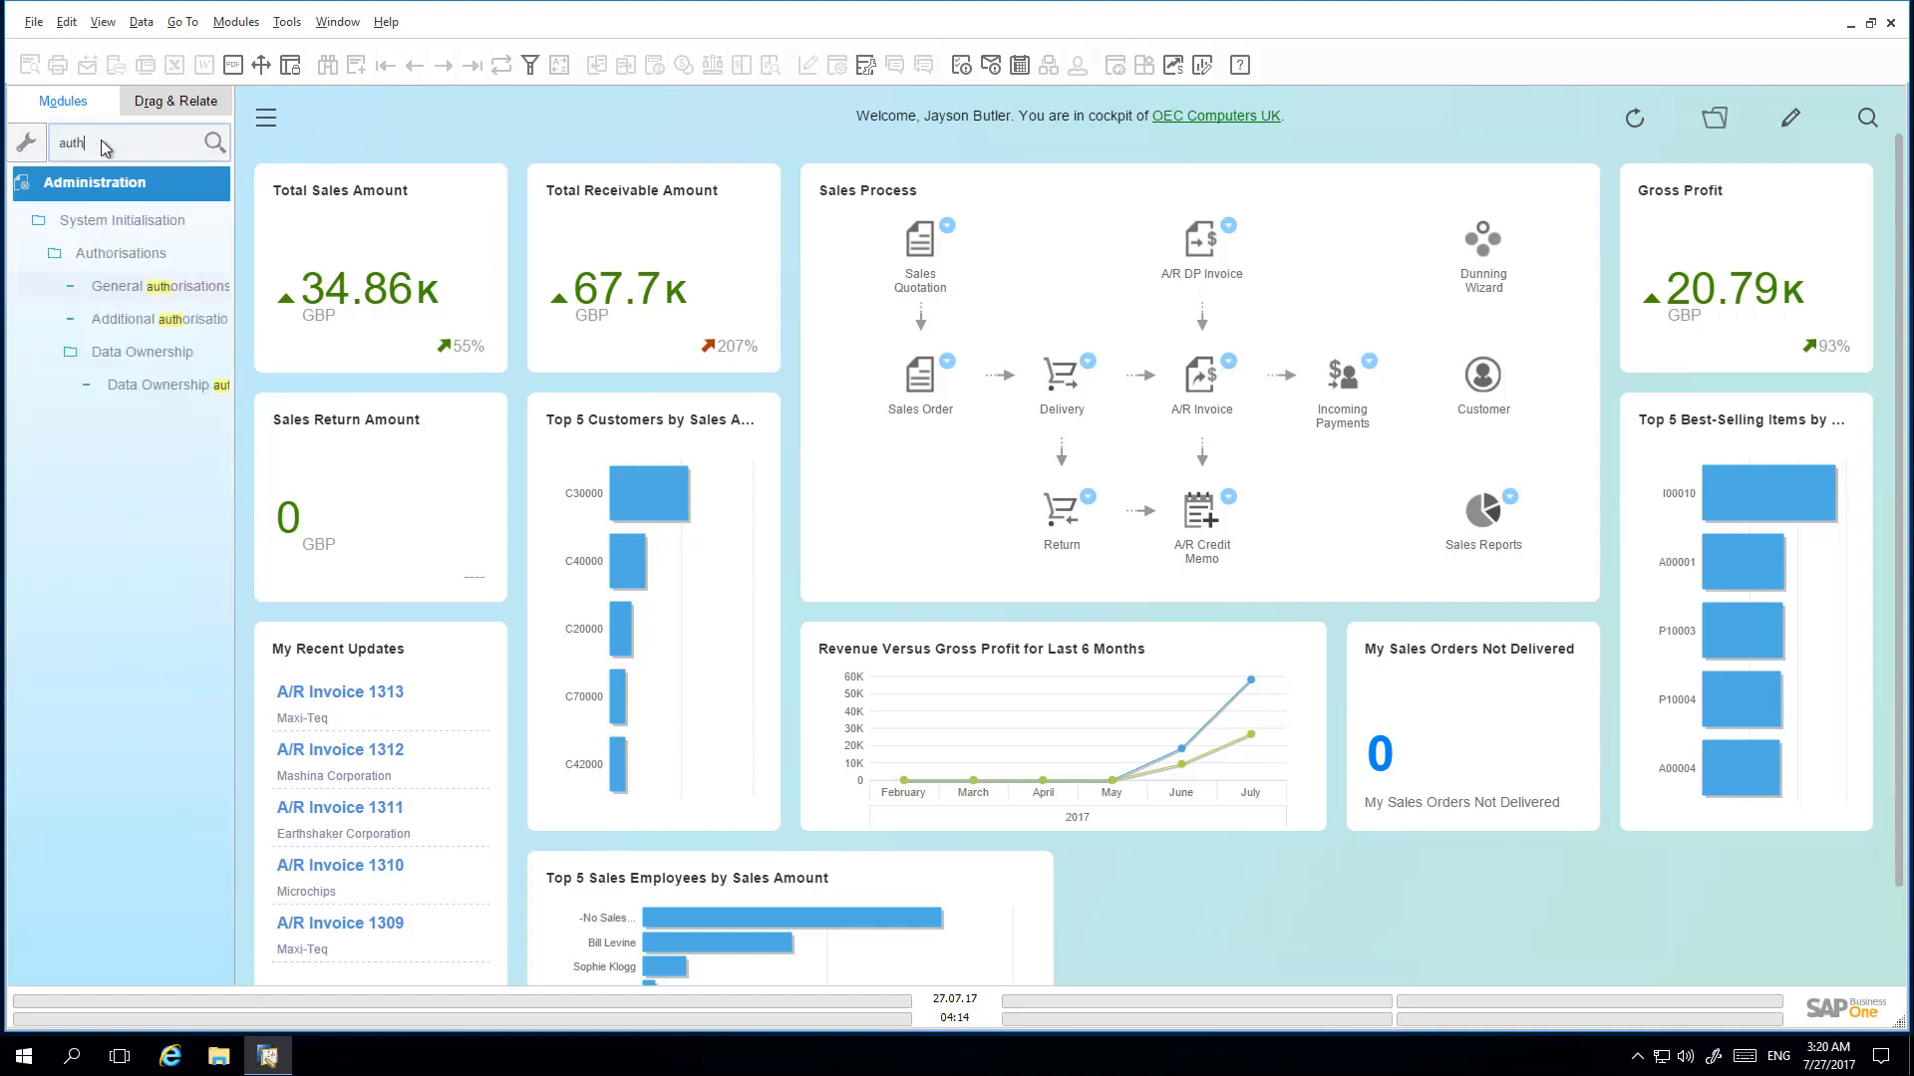
{"action": "double_click", "coordinate": [138, 286]}
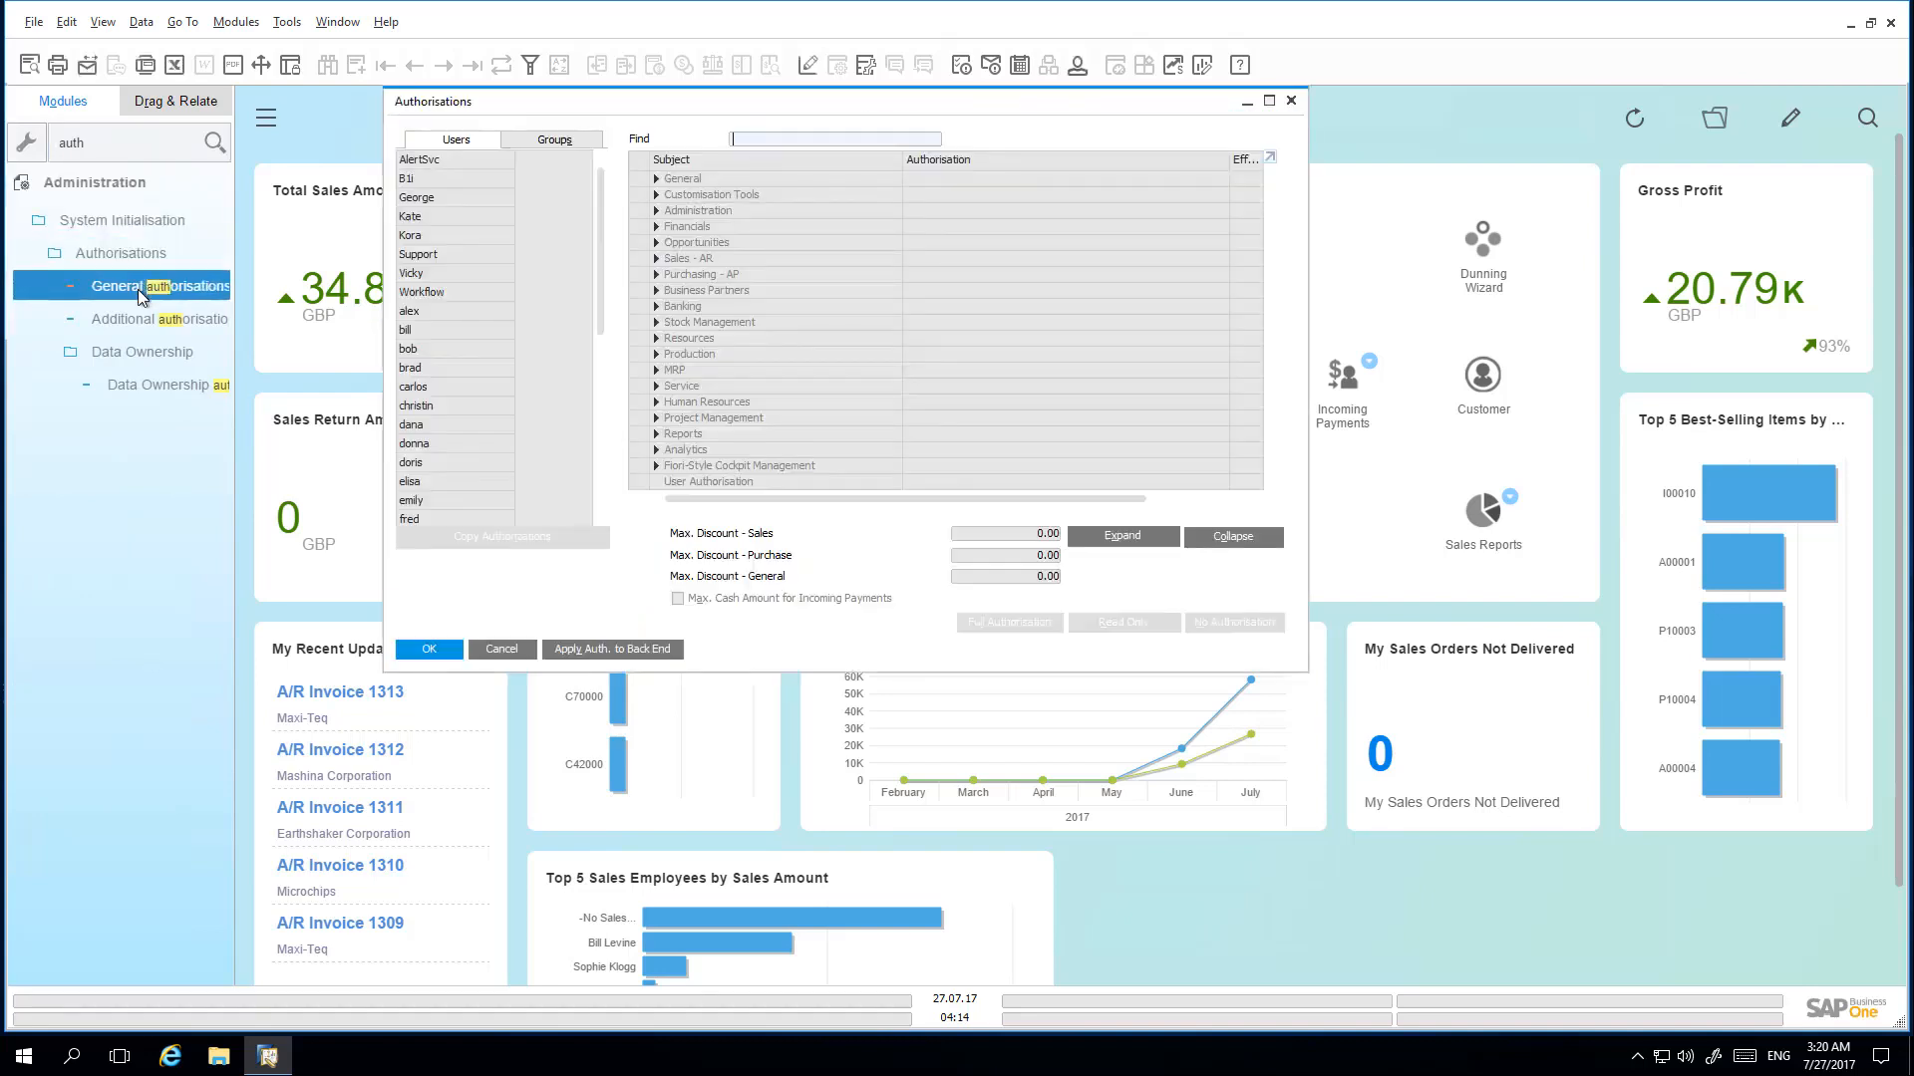
{"action": "key", "text": "Down"}
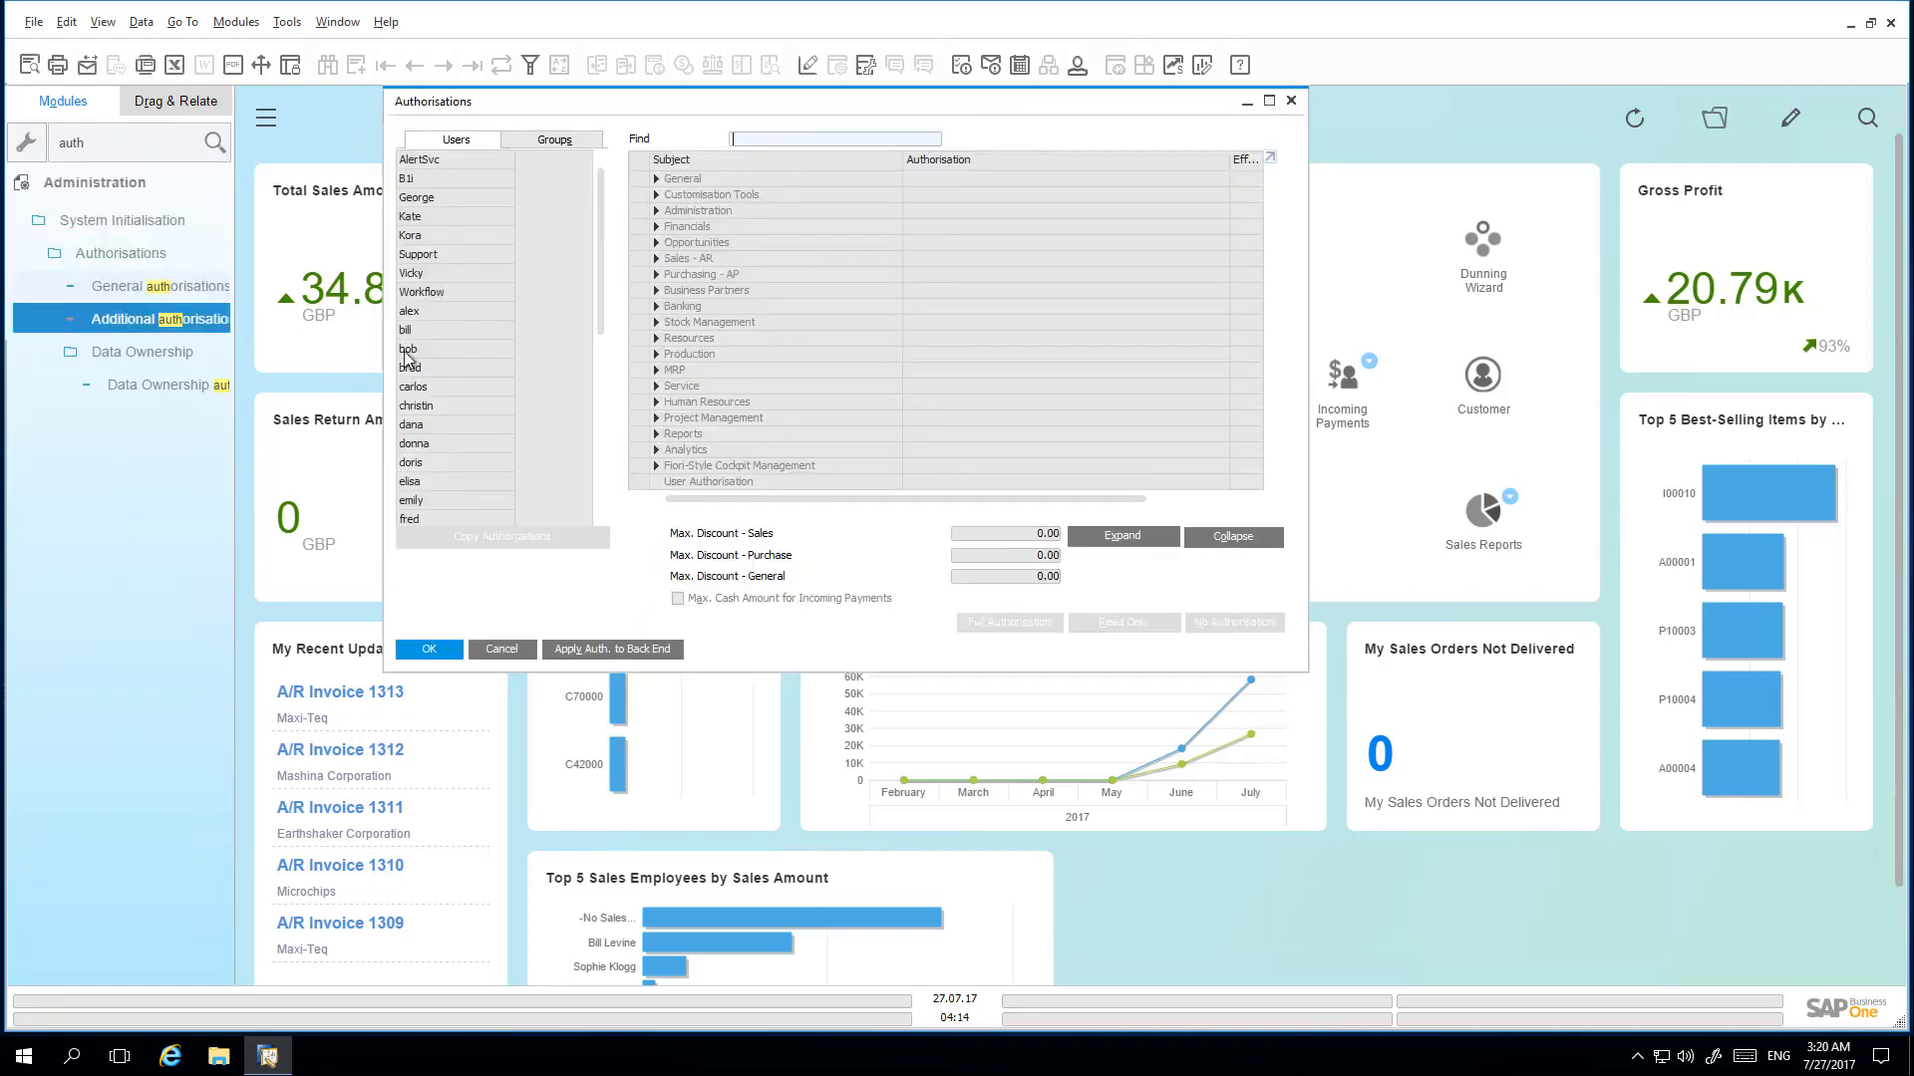
{"action": "left_click", "coordinate": [459, 368]}
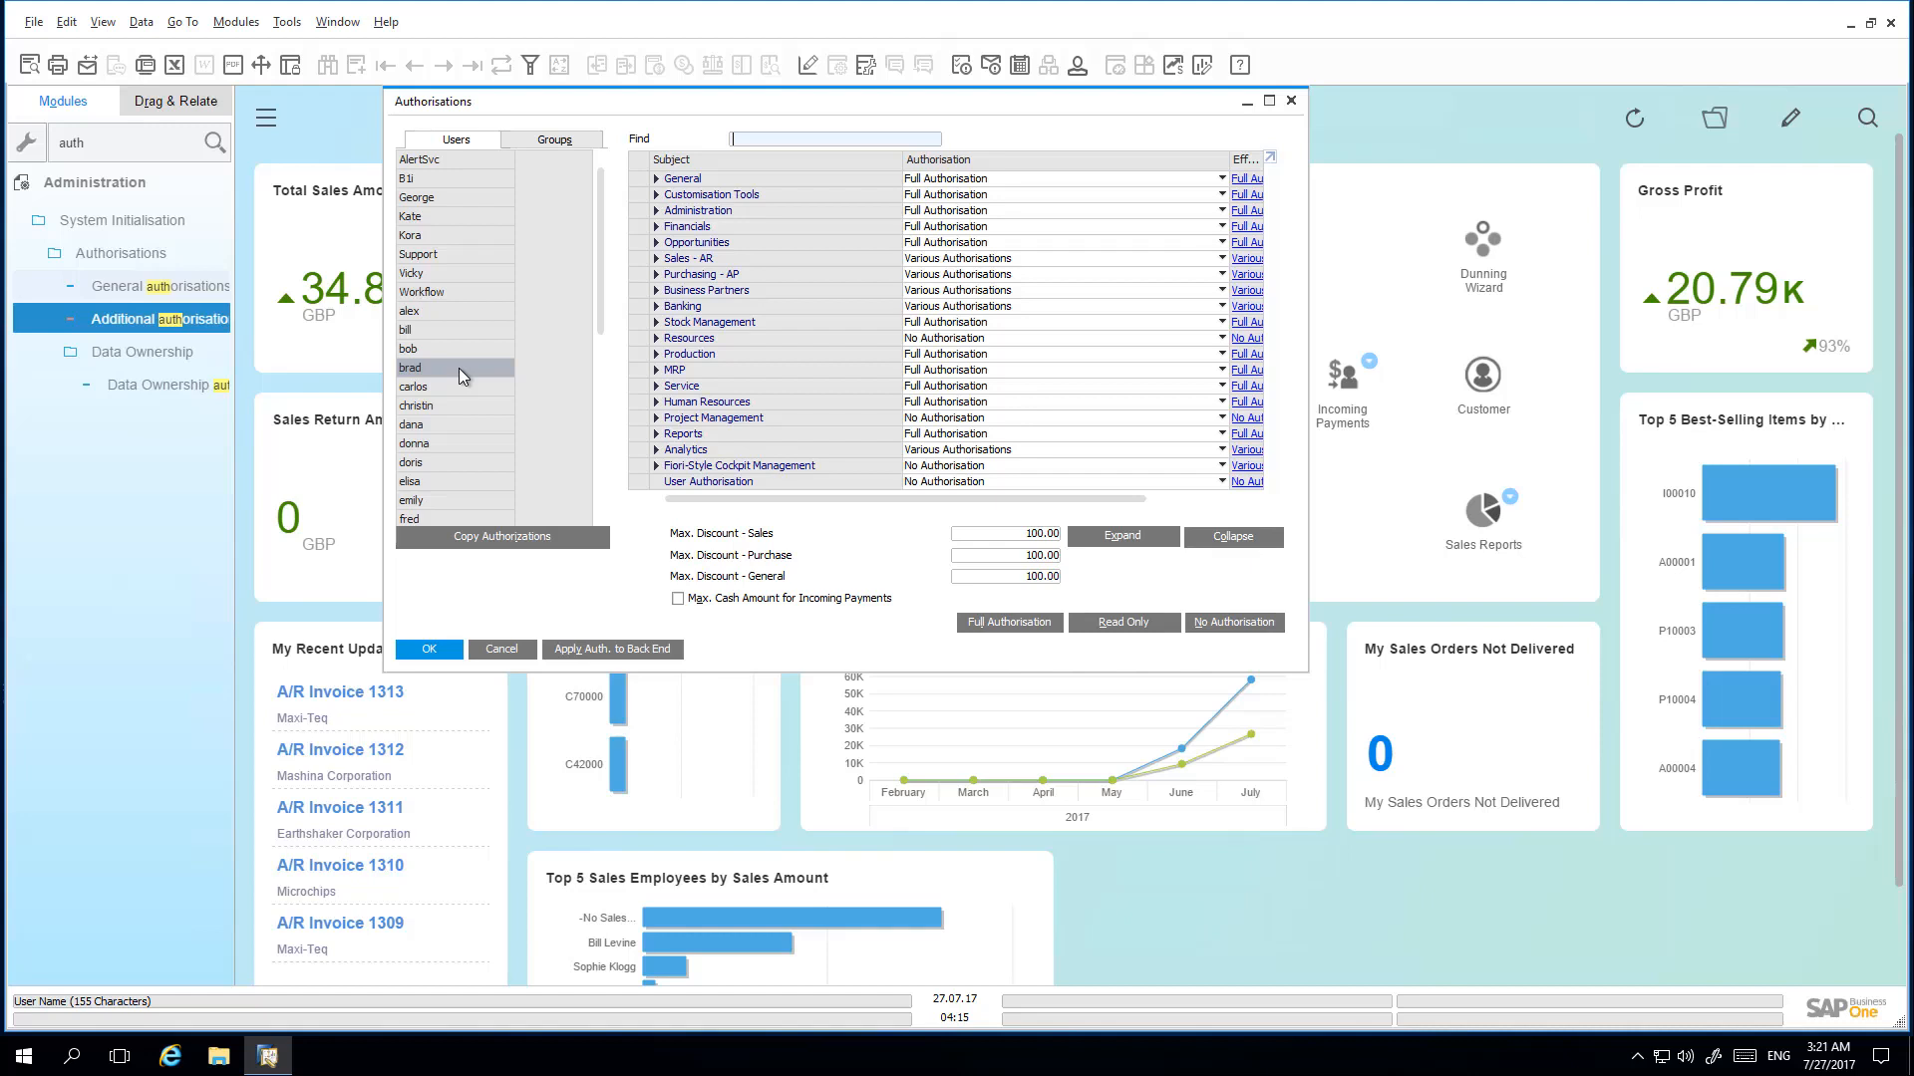
- Expand the Sales - AR and Sales Reports authorisation groups to examine the user's report permissions
{"action": "left_click", "coordinate": [656, 258]}
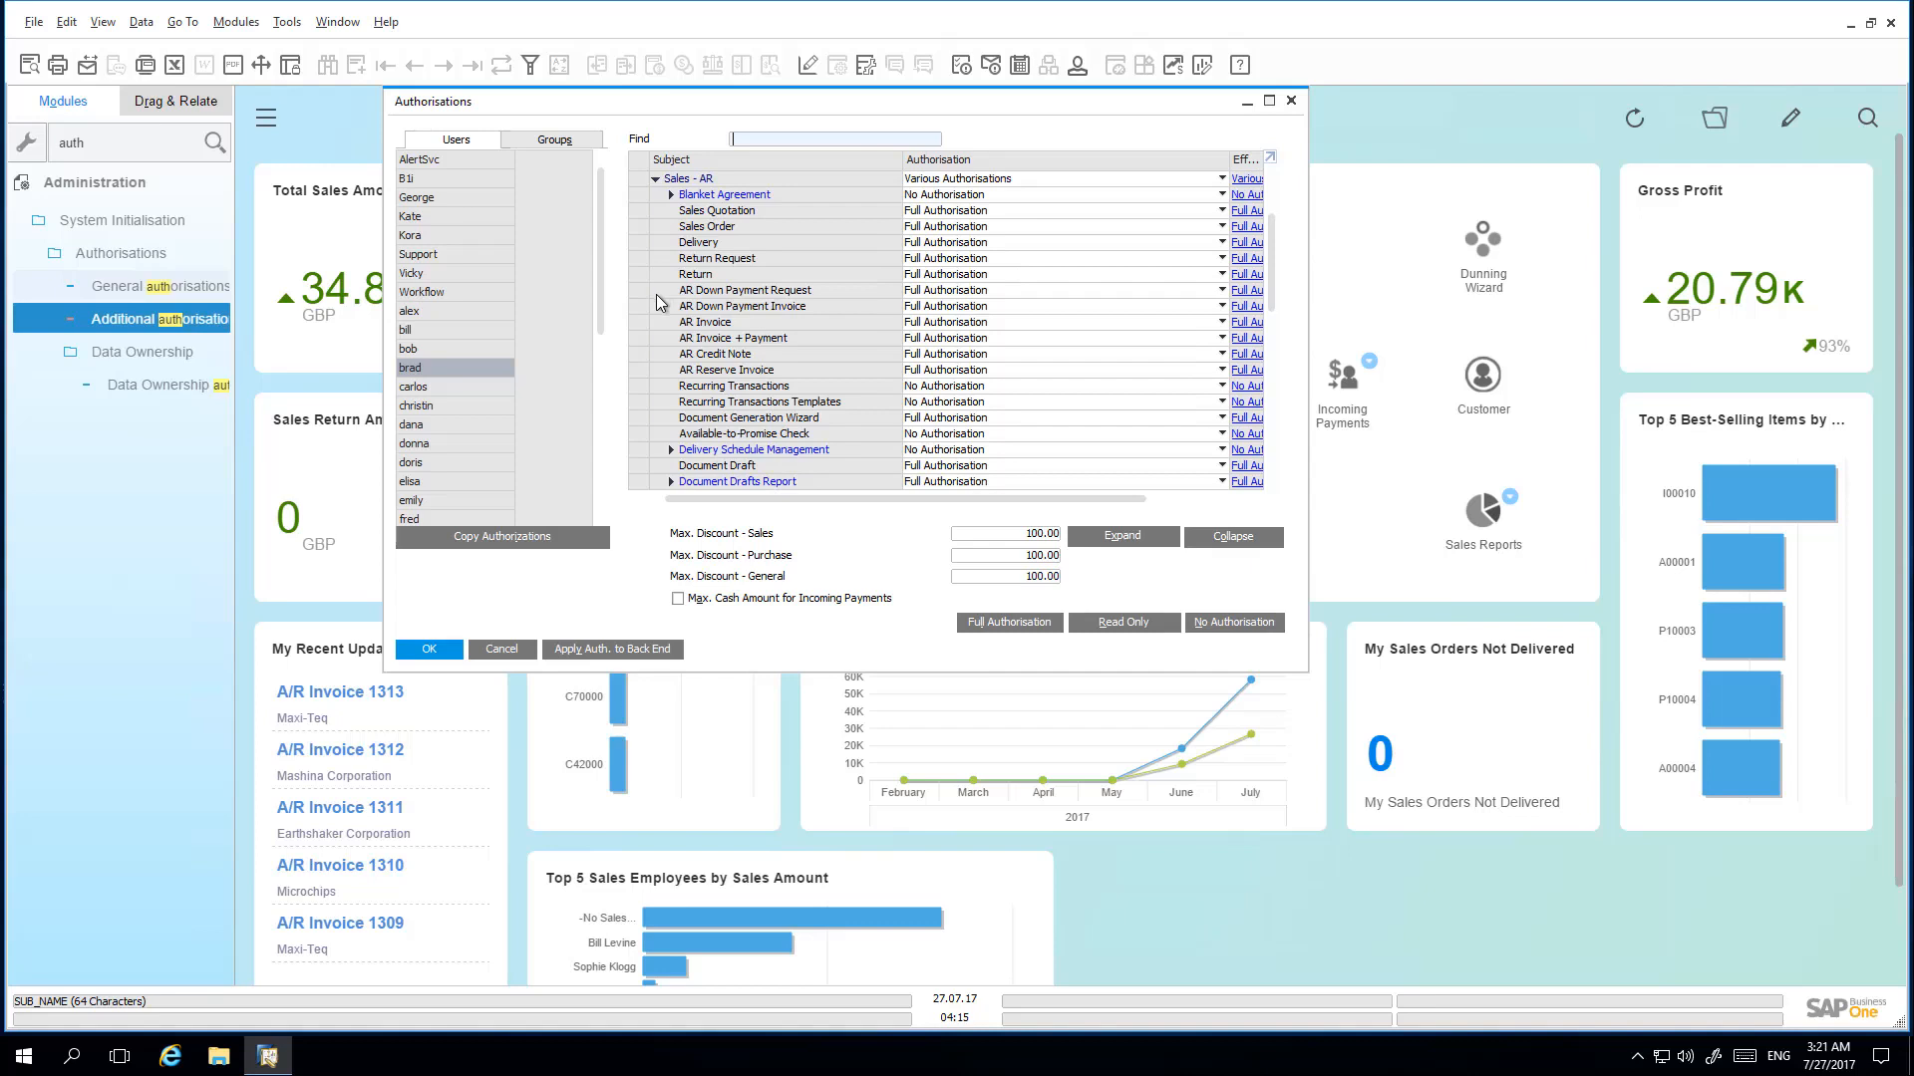
{"action": "scroll", "coordinate": [658, 304], "scroll_direction": "down", "scroll_amount": 3}
{"action": "scroll", "coordinate": [658, 309], "scroll_direction": "down", "scroll_amount": 1}
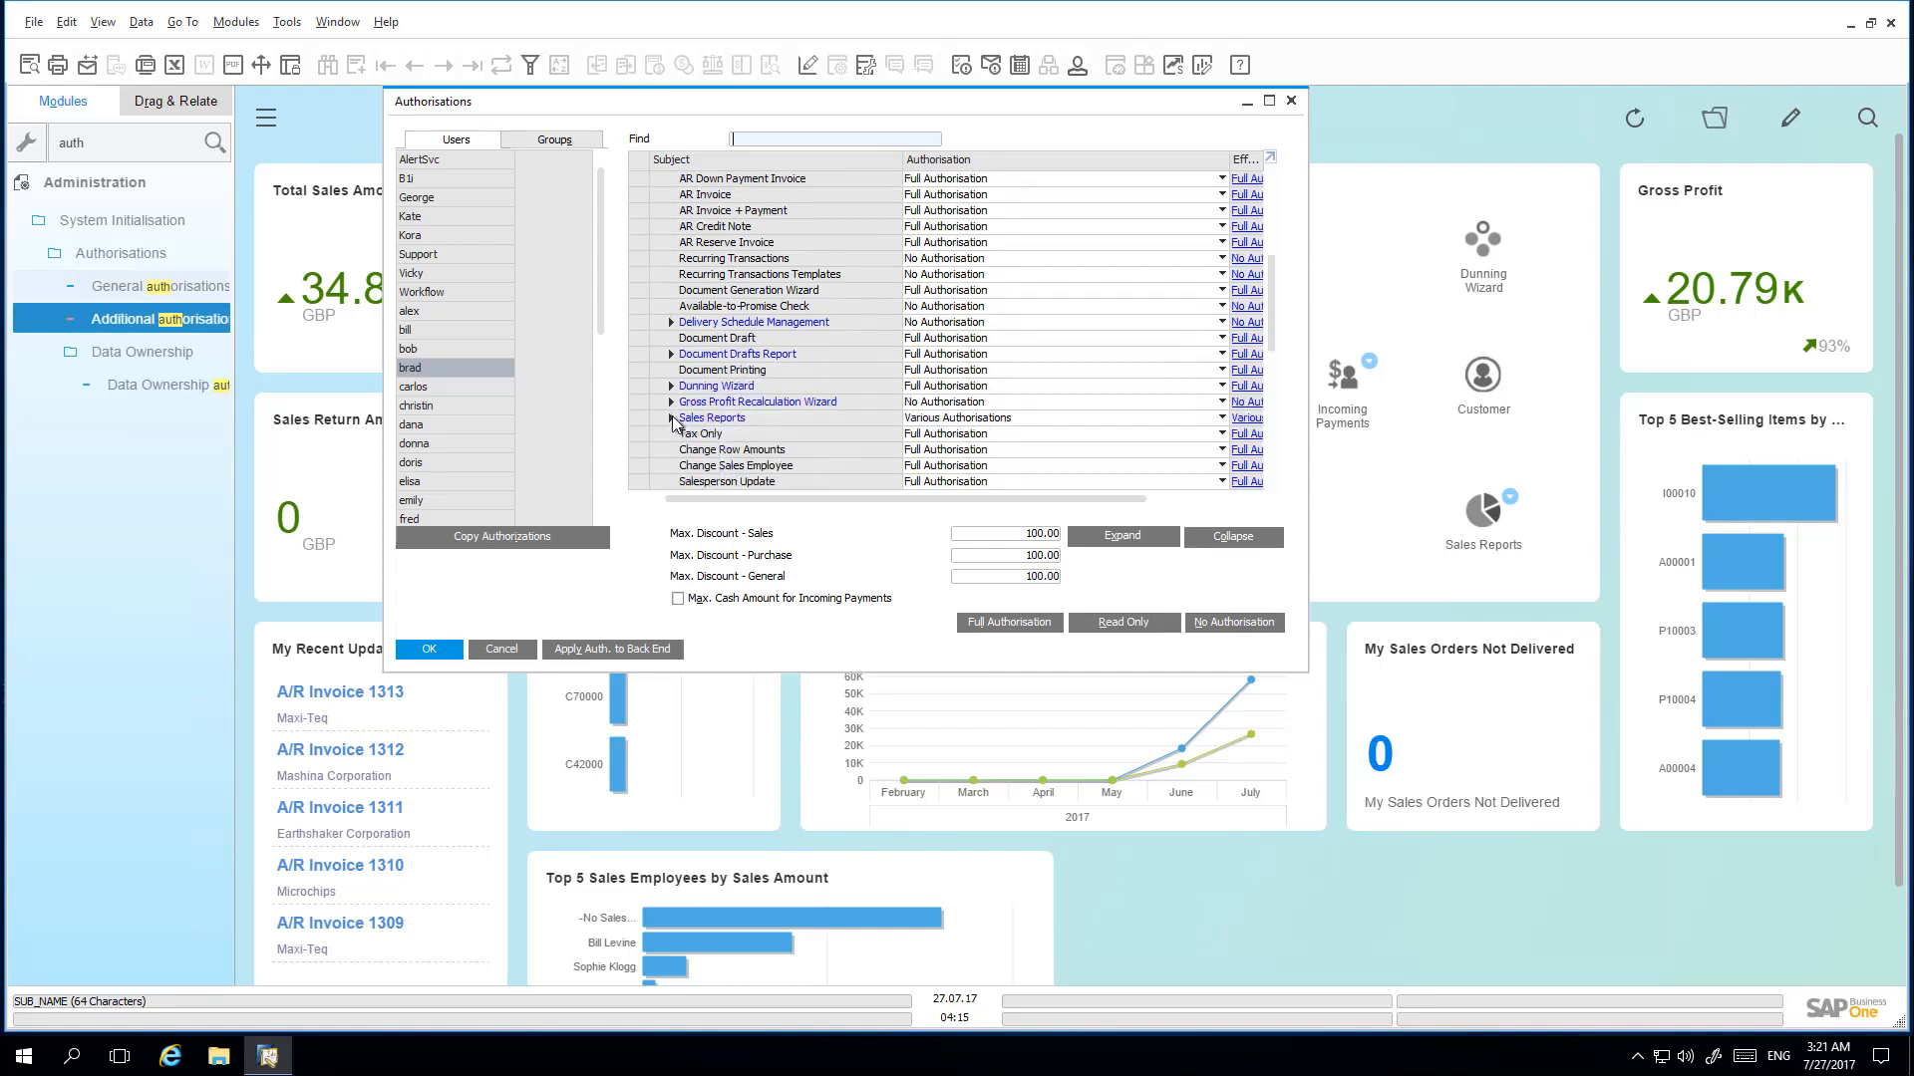
{"action": "left_click", "coordinate": [671, 418]}
{"action": "scroll", "coordinate": [657, 422], "scroll_direction": "down", "scroll_amount": 2}
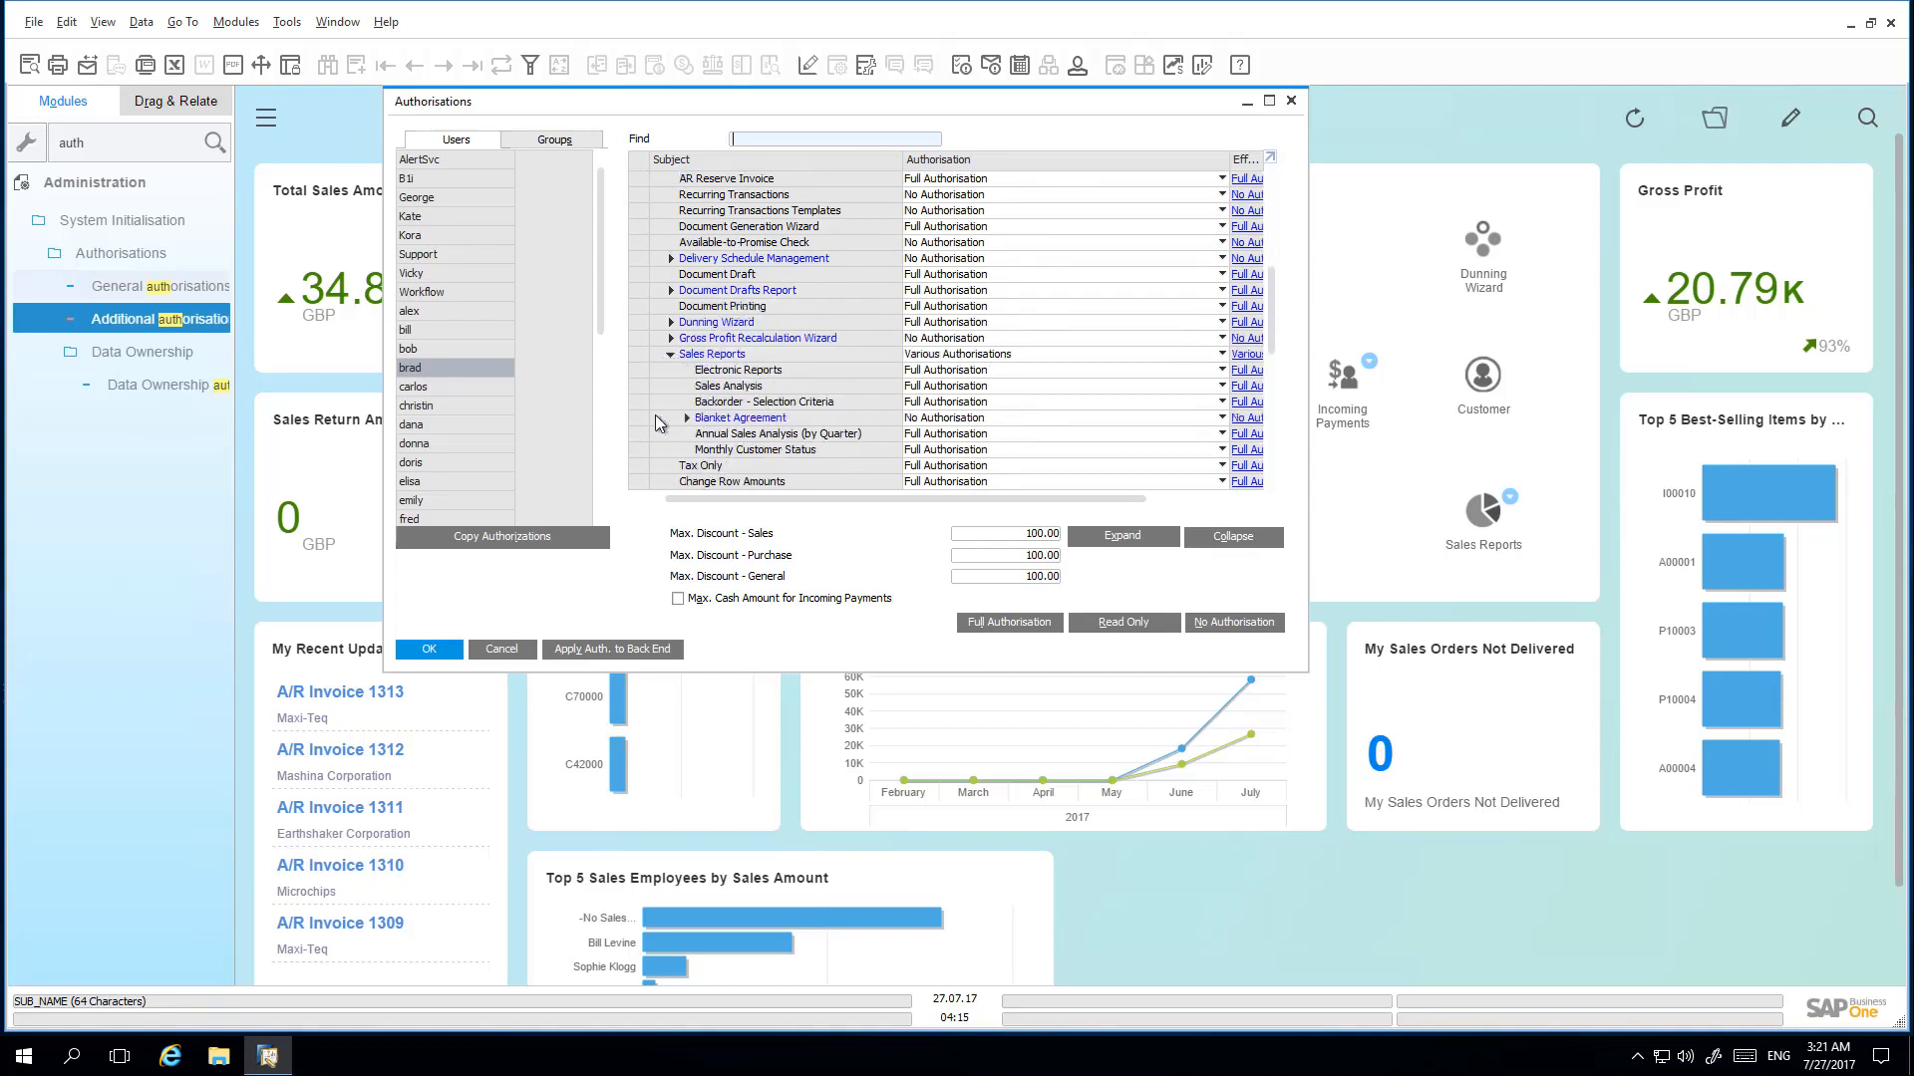
{"action": "scroll", "coordinate": [658, 422], "scroll_direction": "down", "scroll_amount": 1}
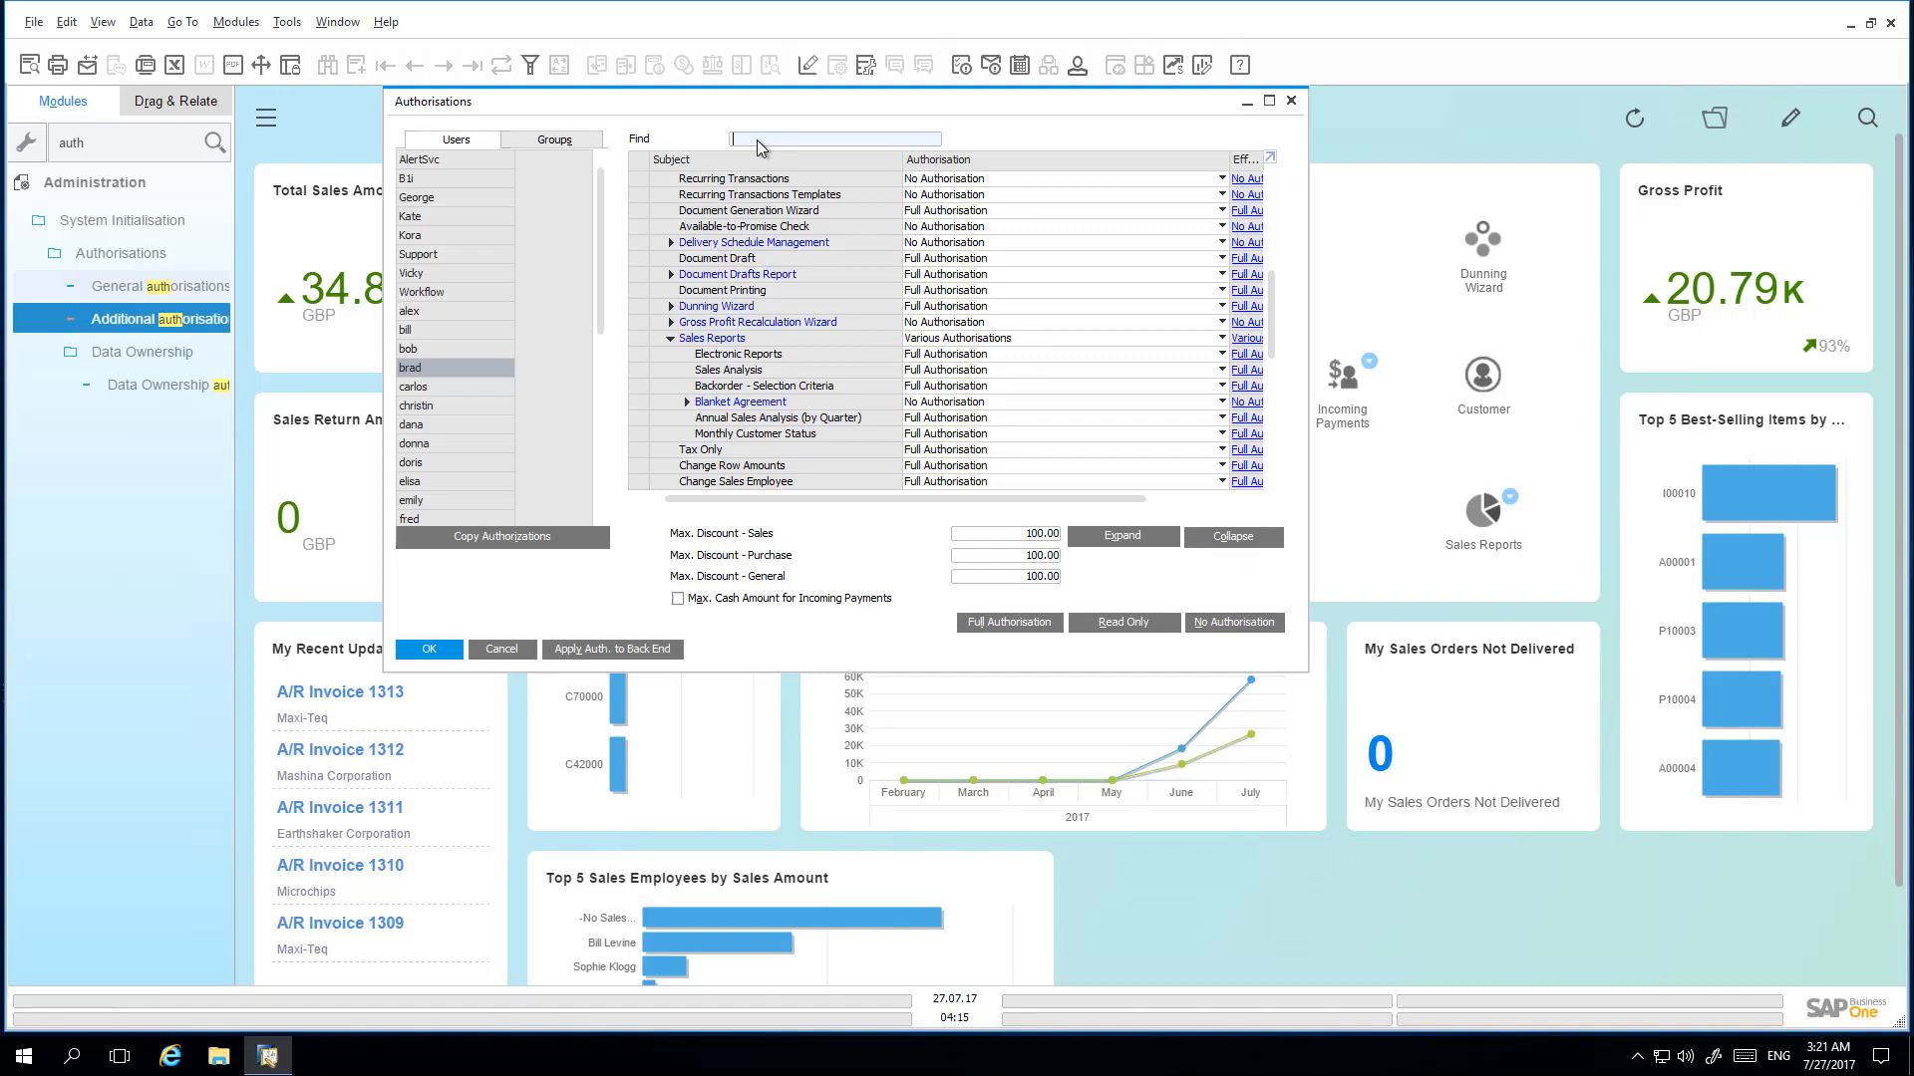
- Find Sales Opp in the authorisations, set Opportunities under Semantic Layer to Full Authorisation, and update
{"action": "type", "text": "Sales"}
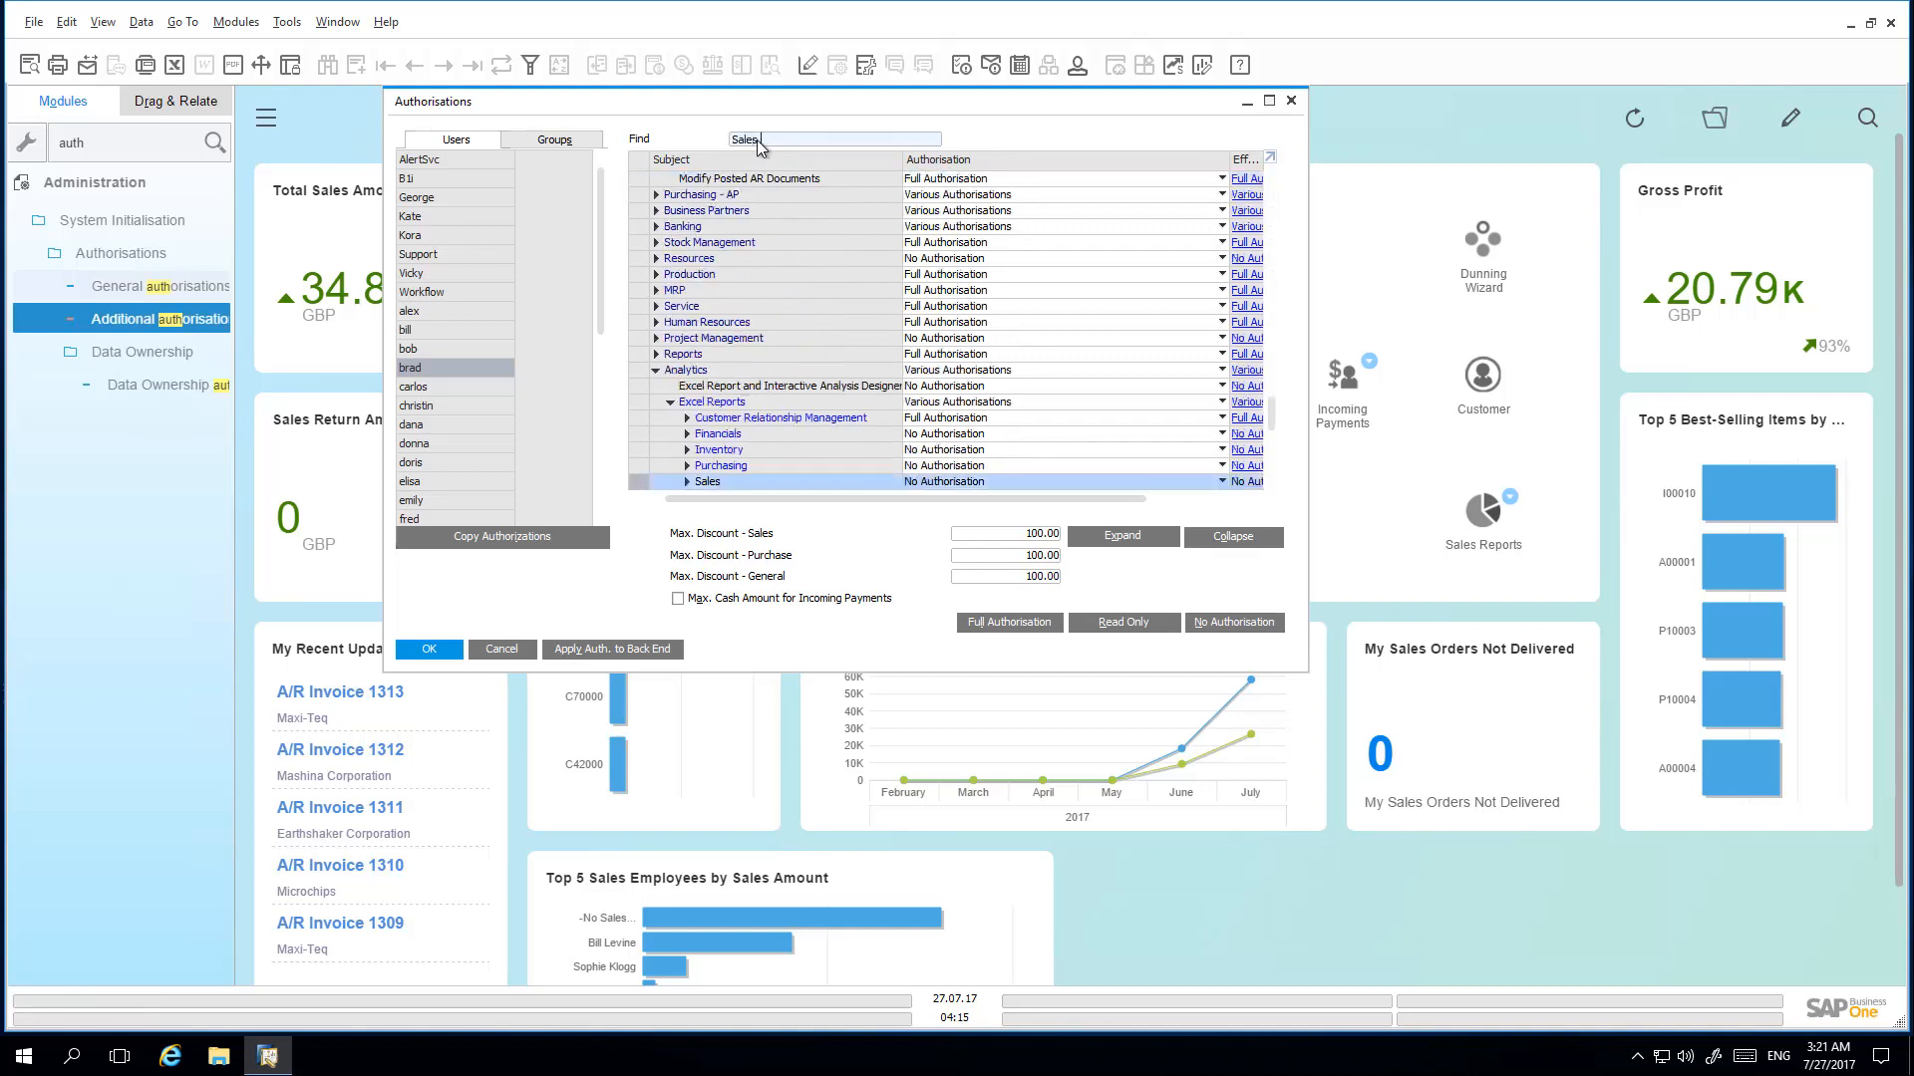
{"action": "type", "text": " Opp"}
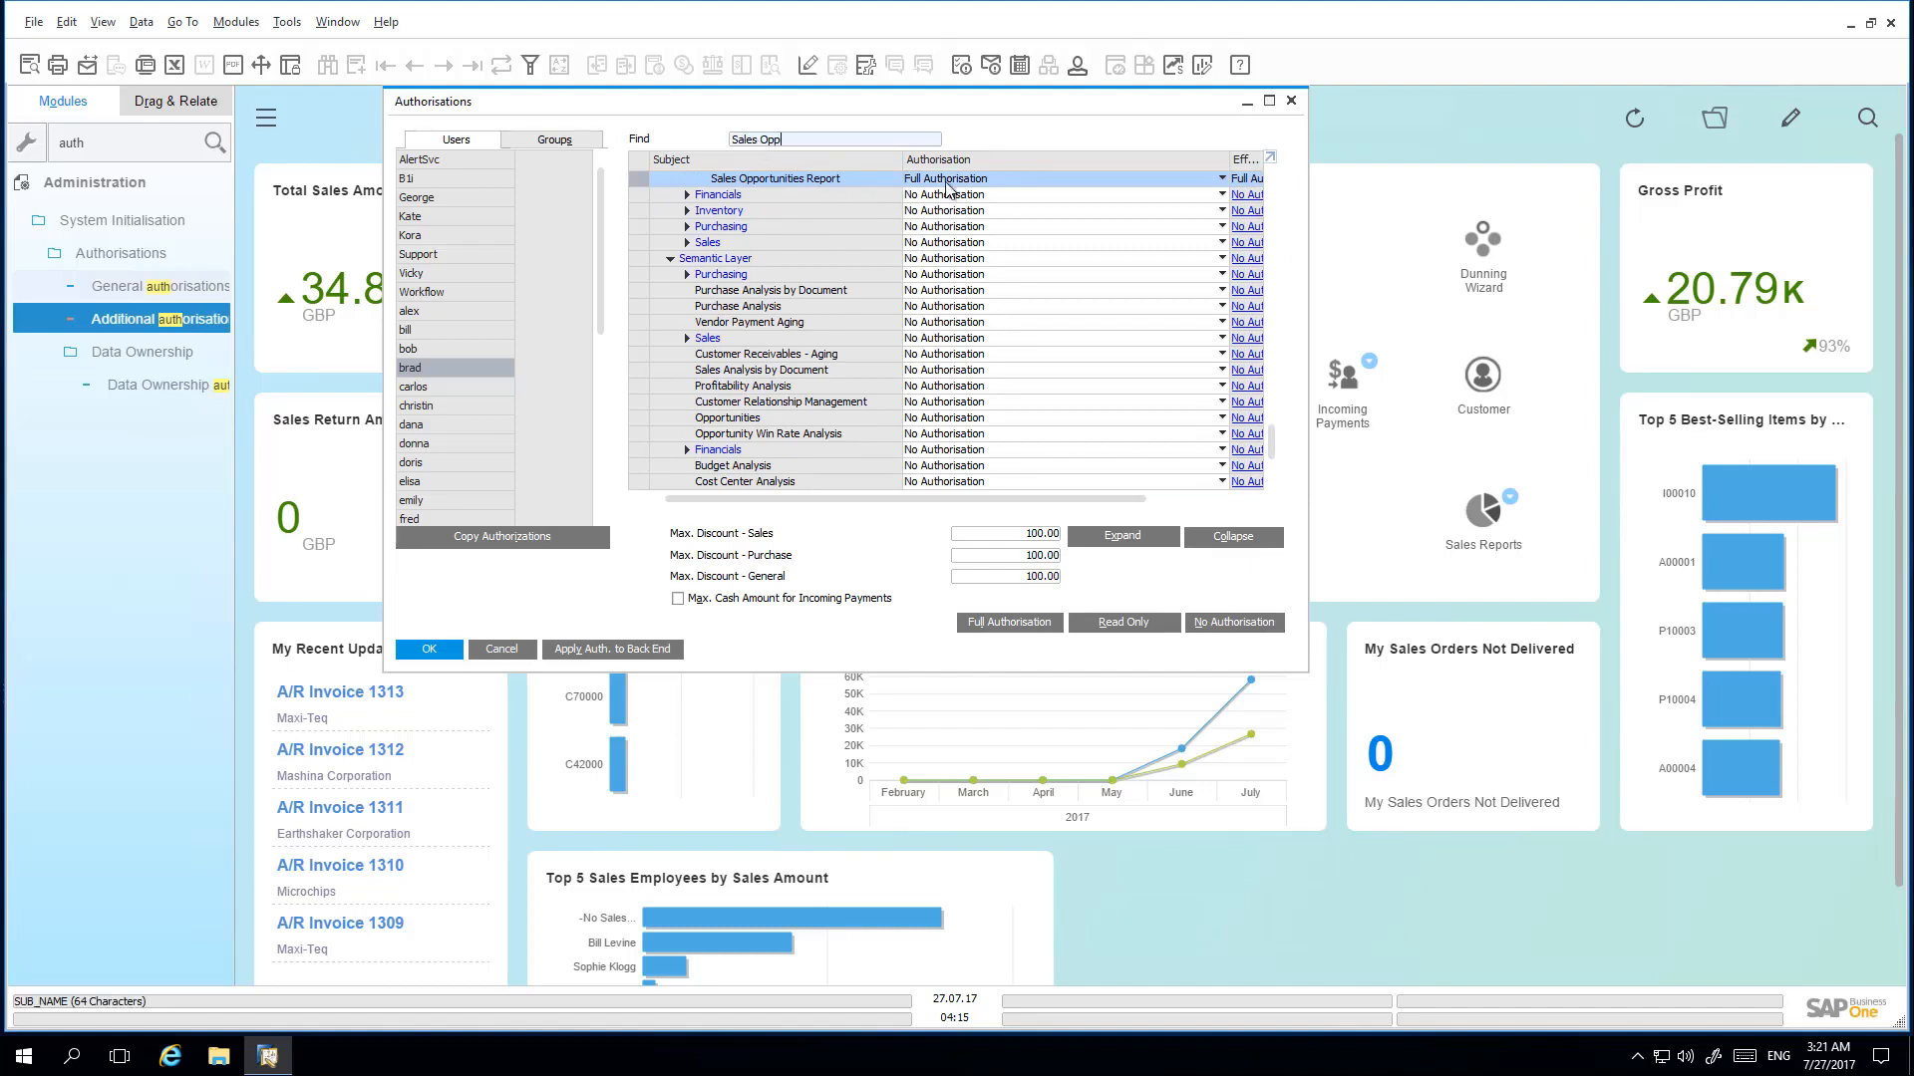
{"action": "scroll", "coordinate": [992, 199], "scroll_direction": "up", "scroll_amount": 3}
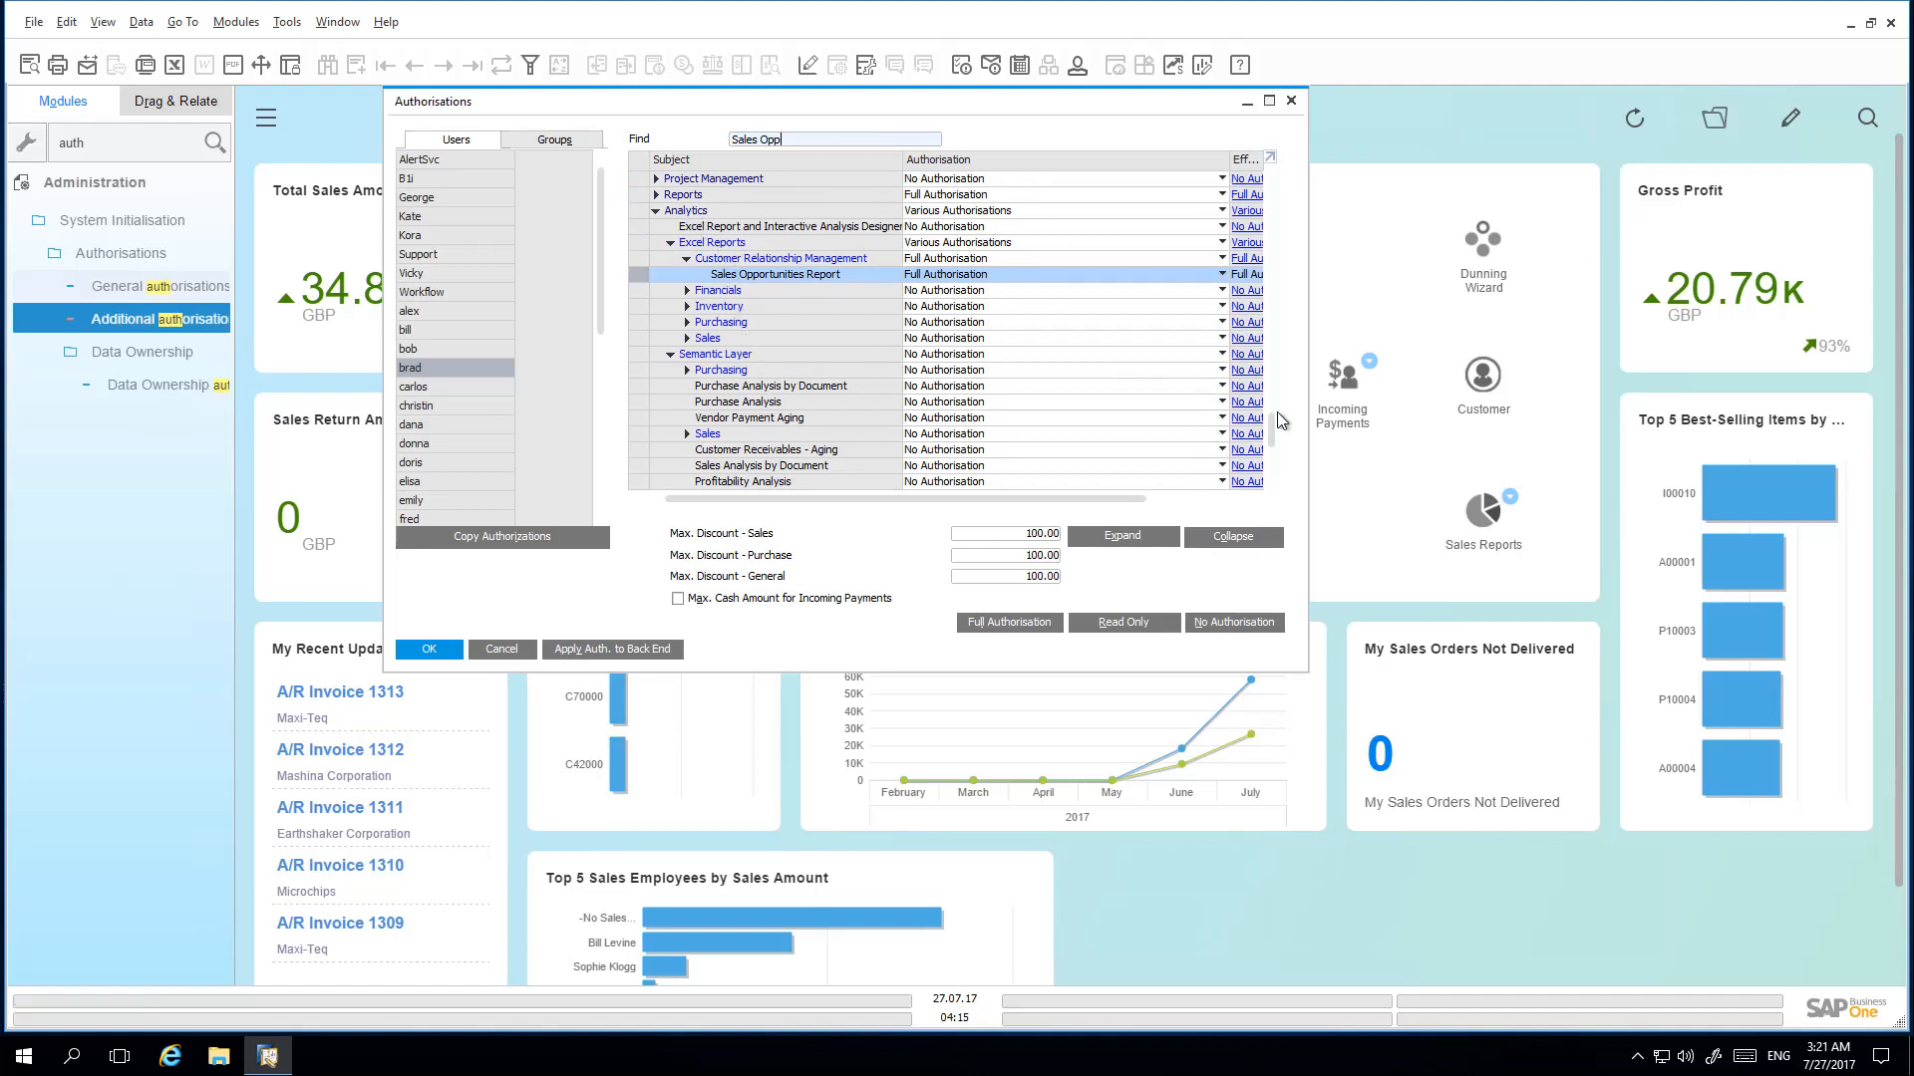
{"action": "scroll", "coordinate": [1279, 456], "scroll_direction": "down", "scroll_amount": 3}
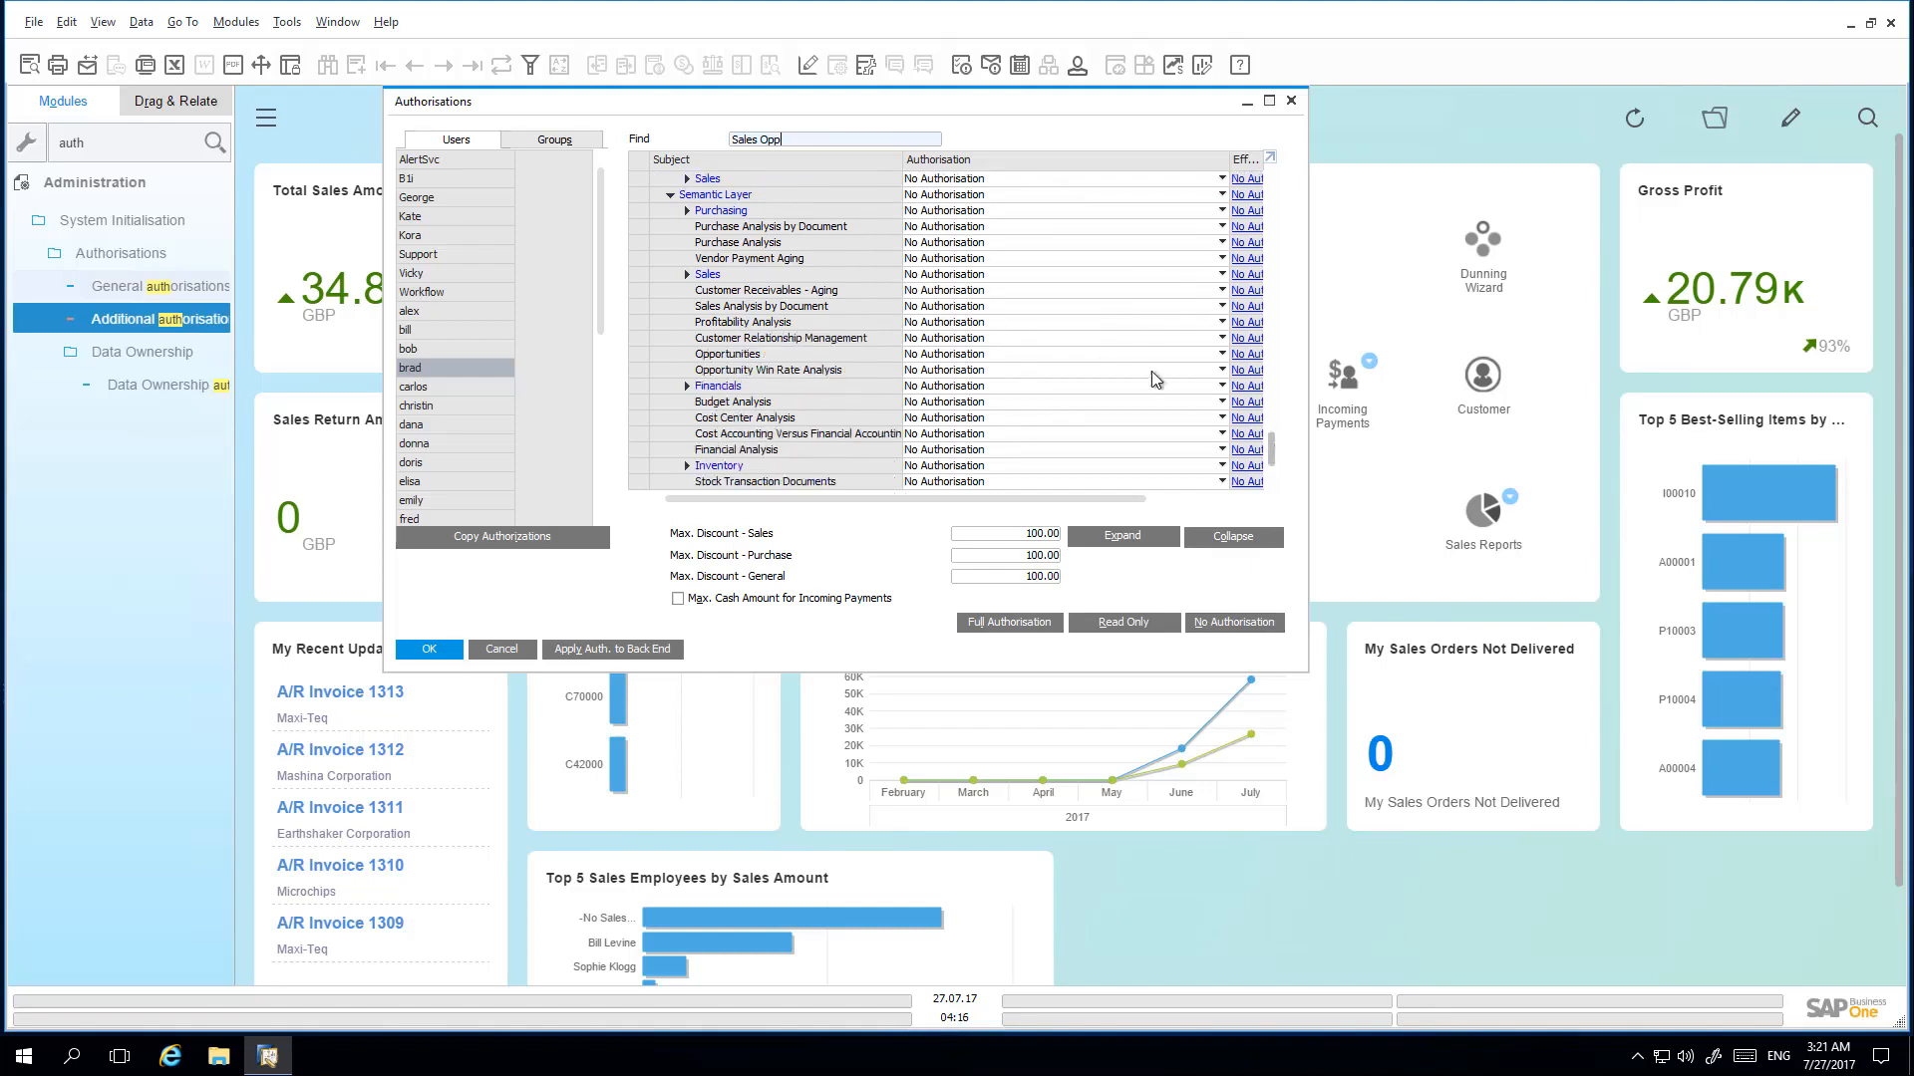
{"action": "left_click", "coordinate": [980, 370]}
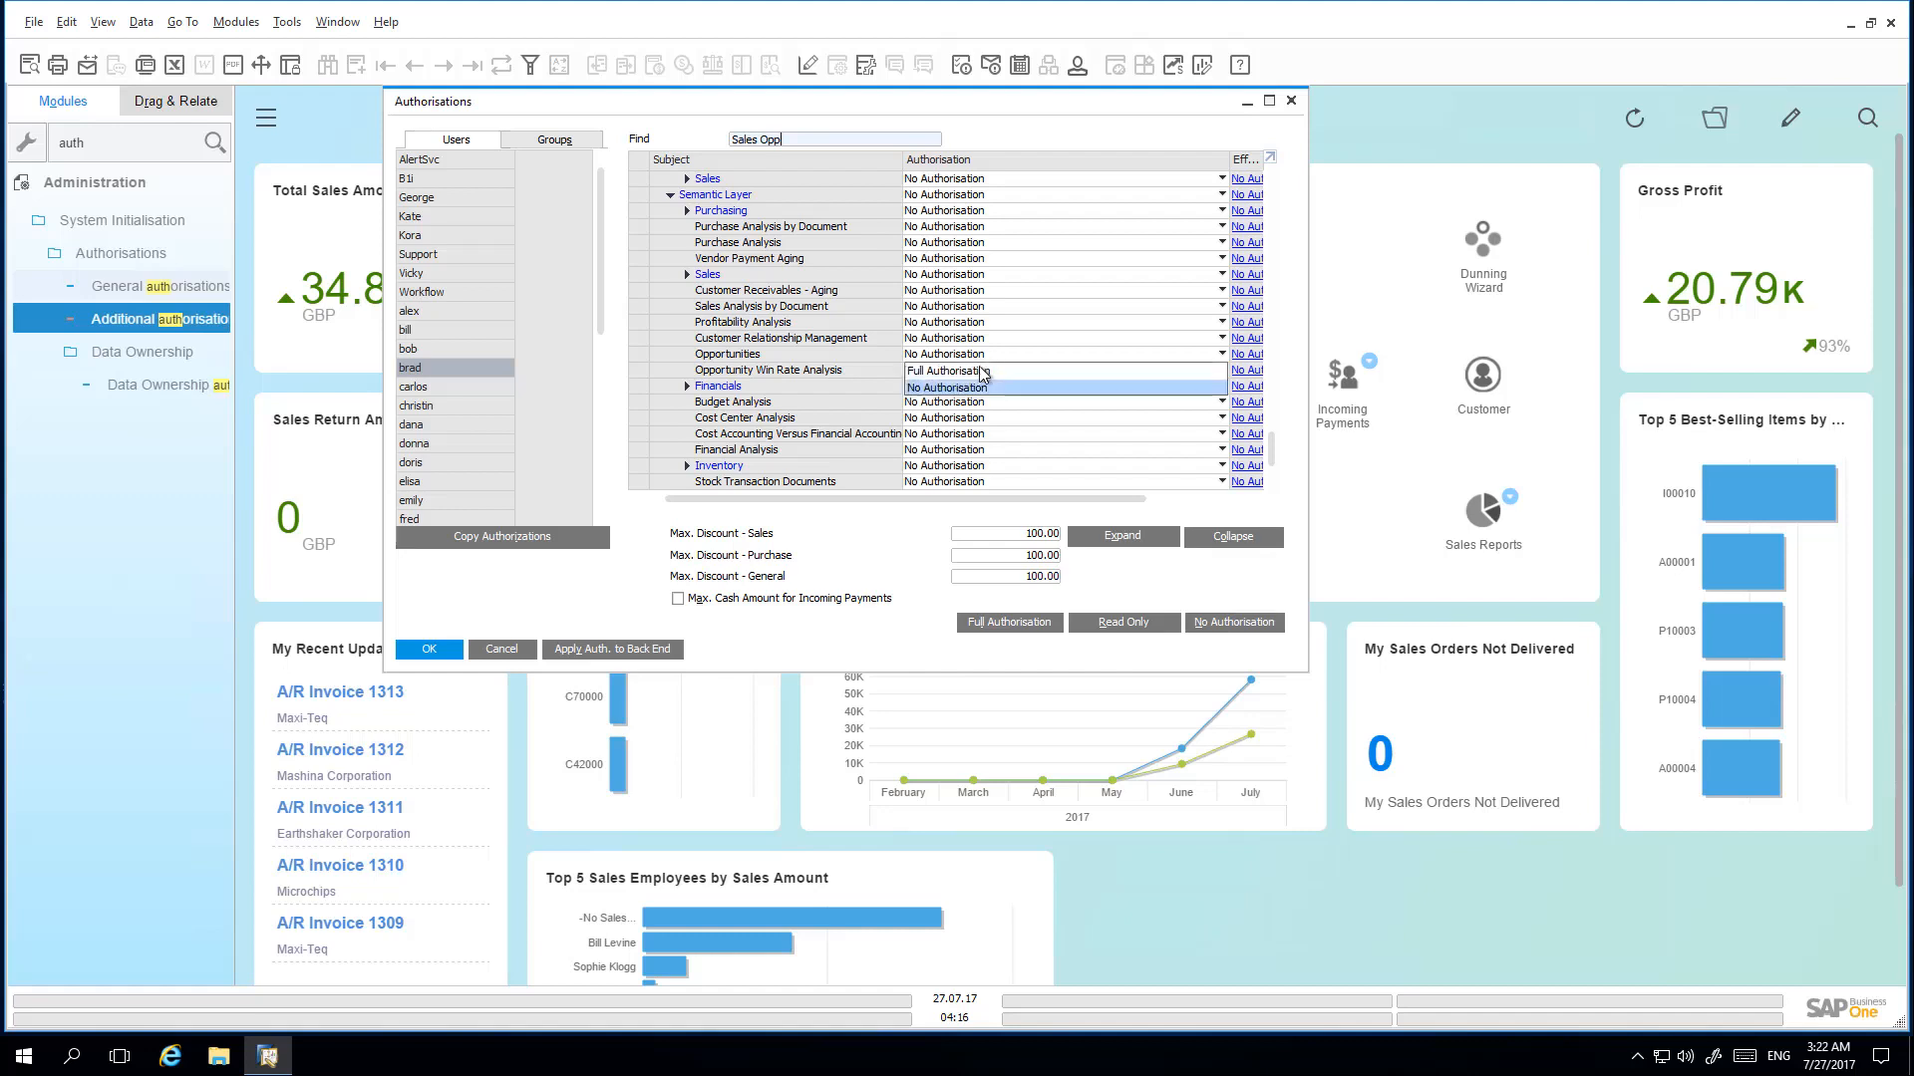
{"action": "left_click", "coordinate": [980, 371]}
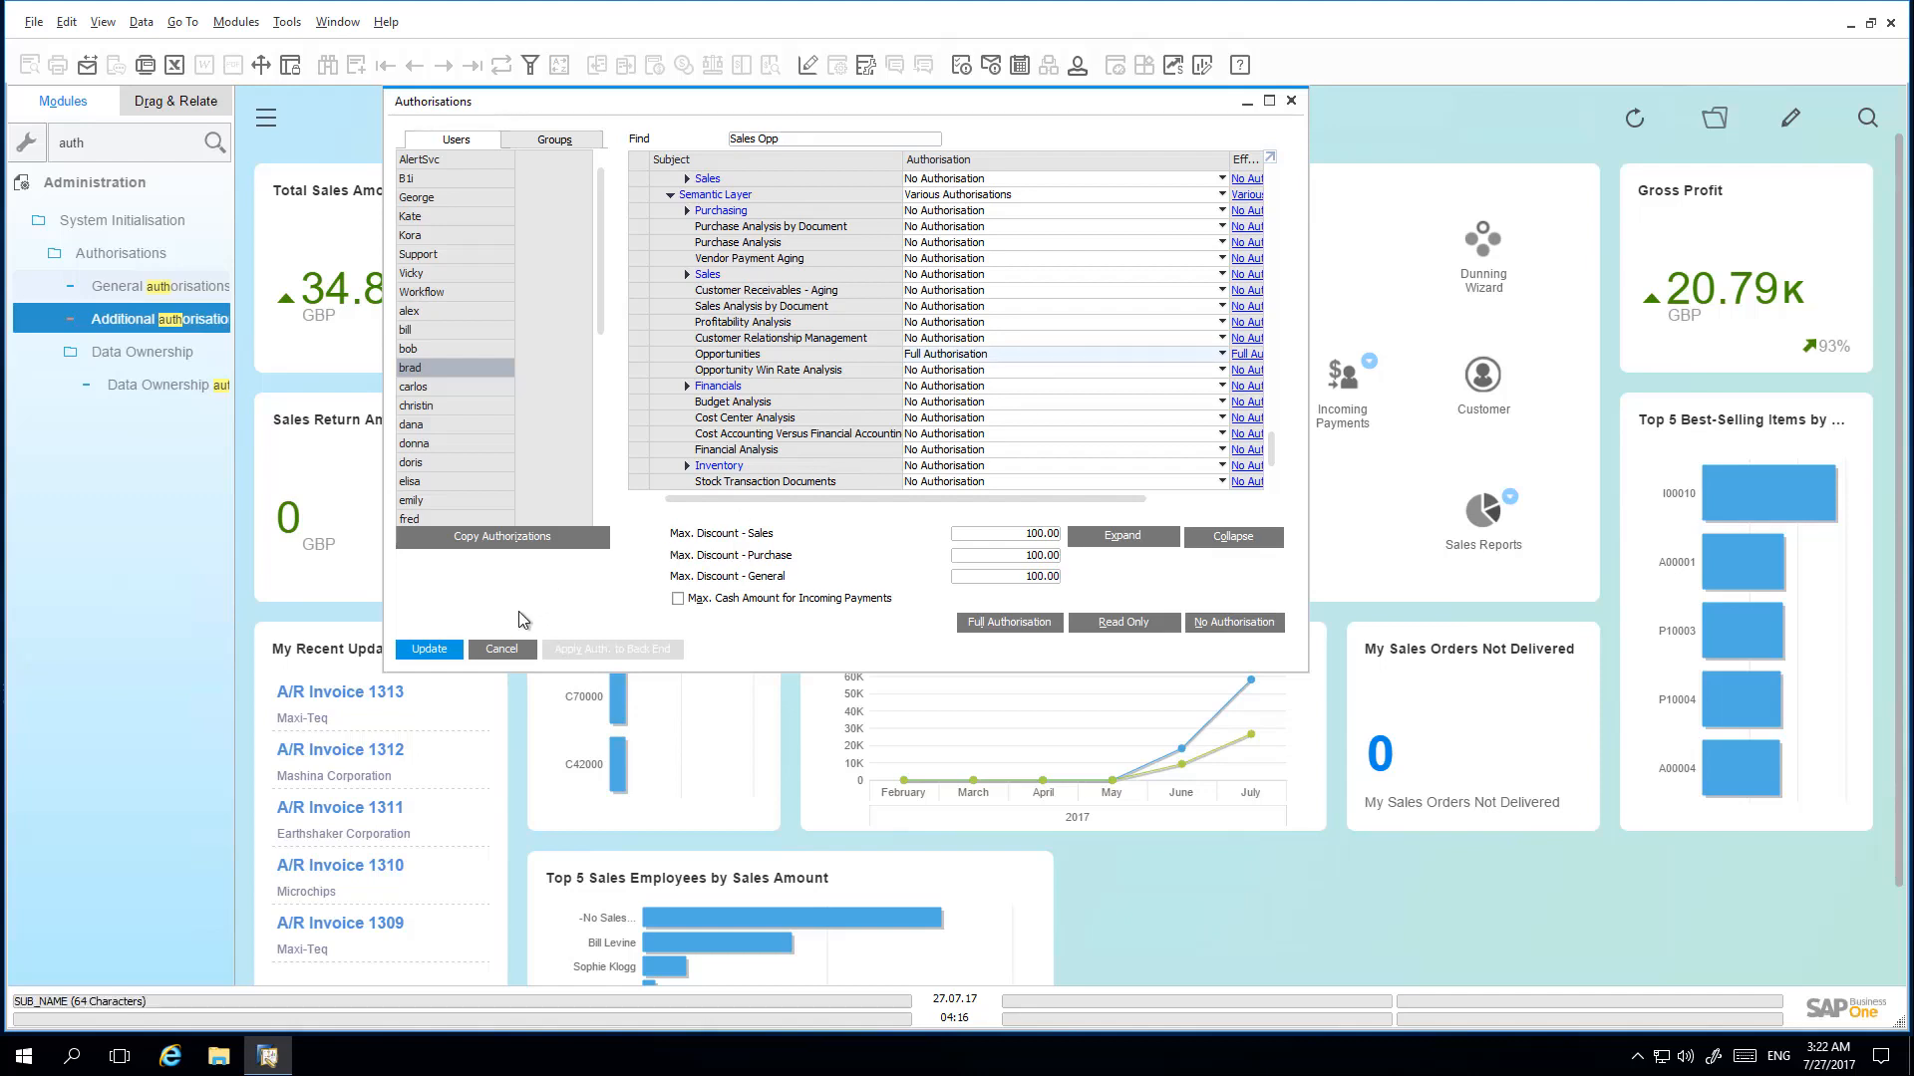
{"action": "left_click", "coordinate": [428, 649]}
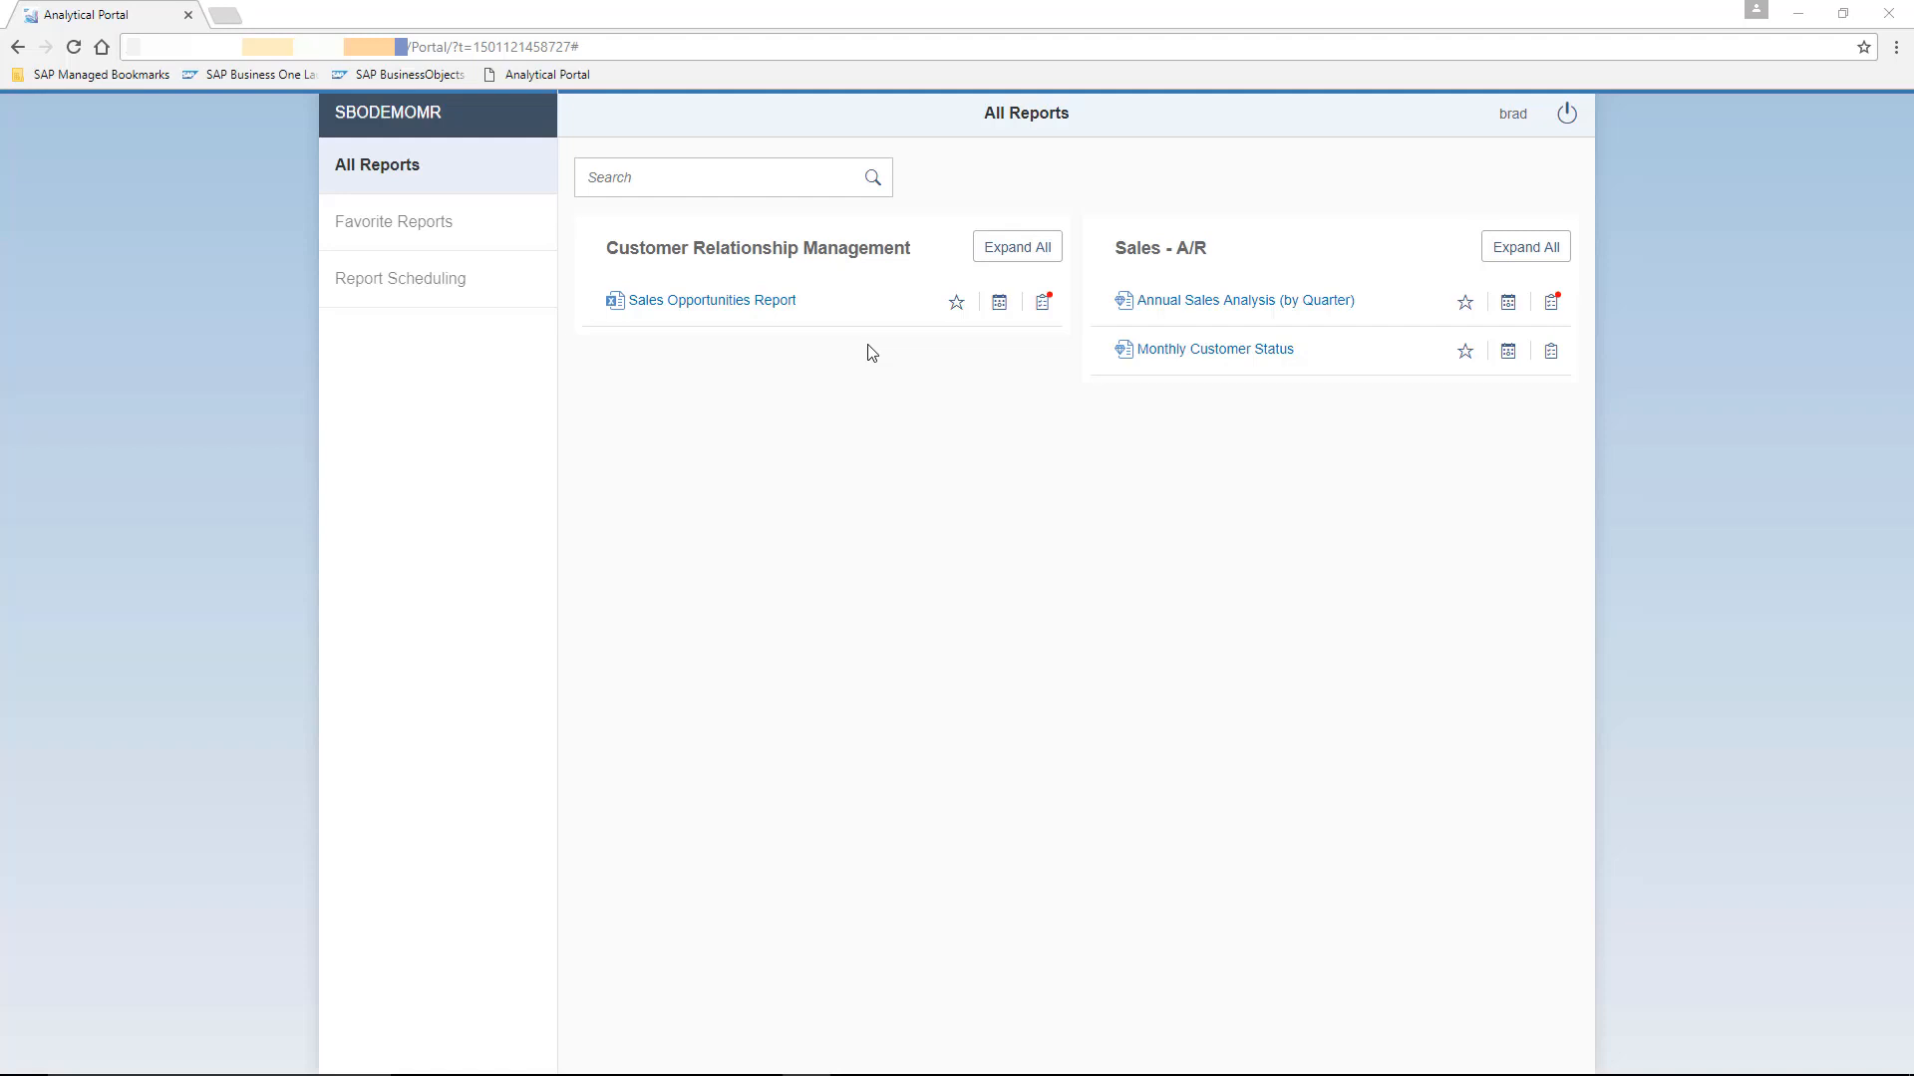
- In the Analytical Portal, open the Sales Opportunities Report again and run it
{"action": "left_click", "coordinate": [737, 309]}
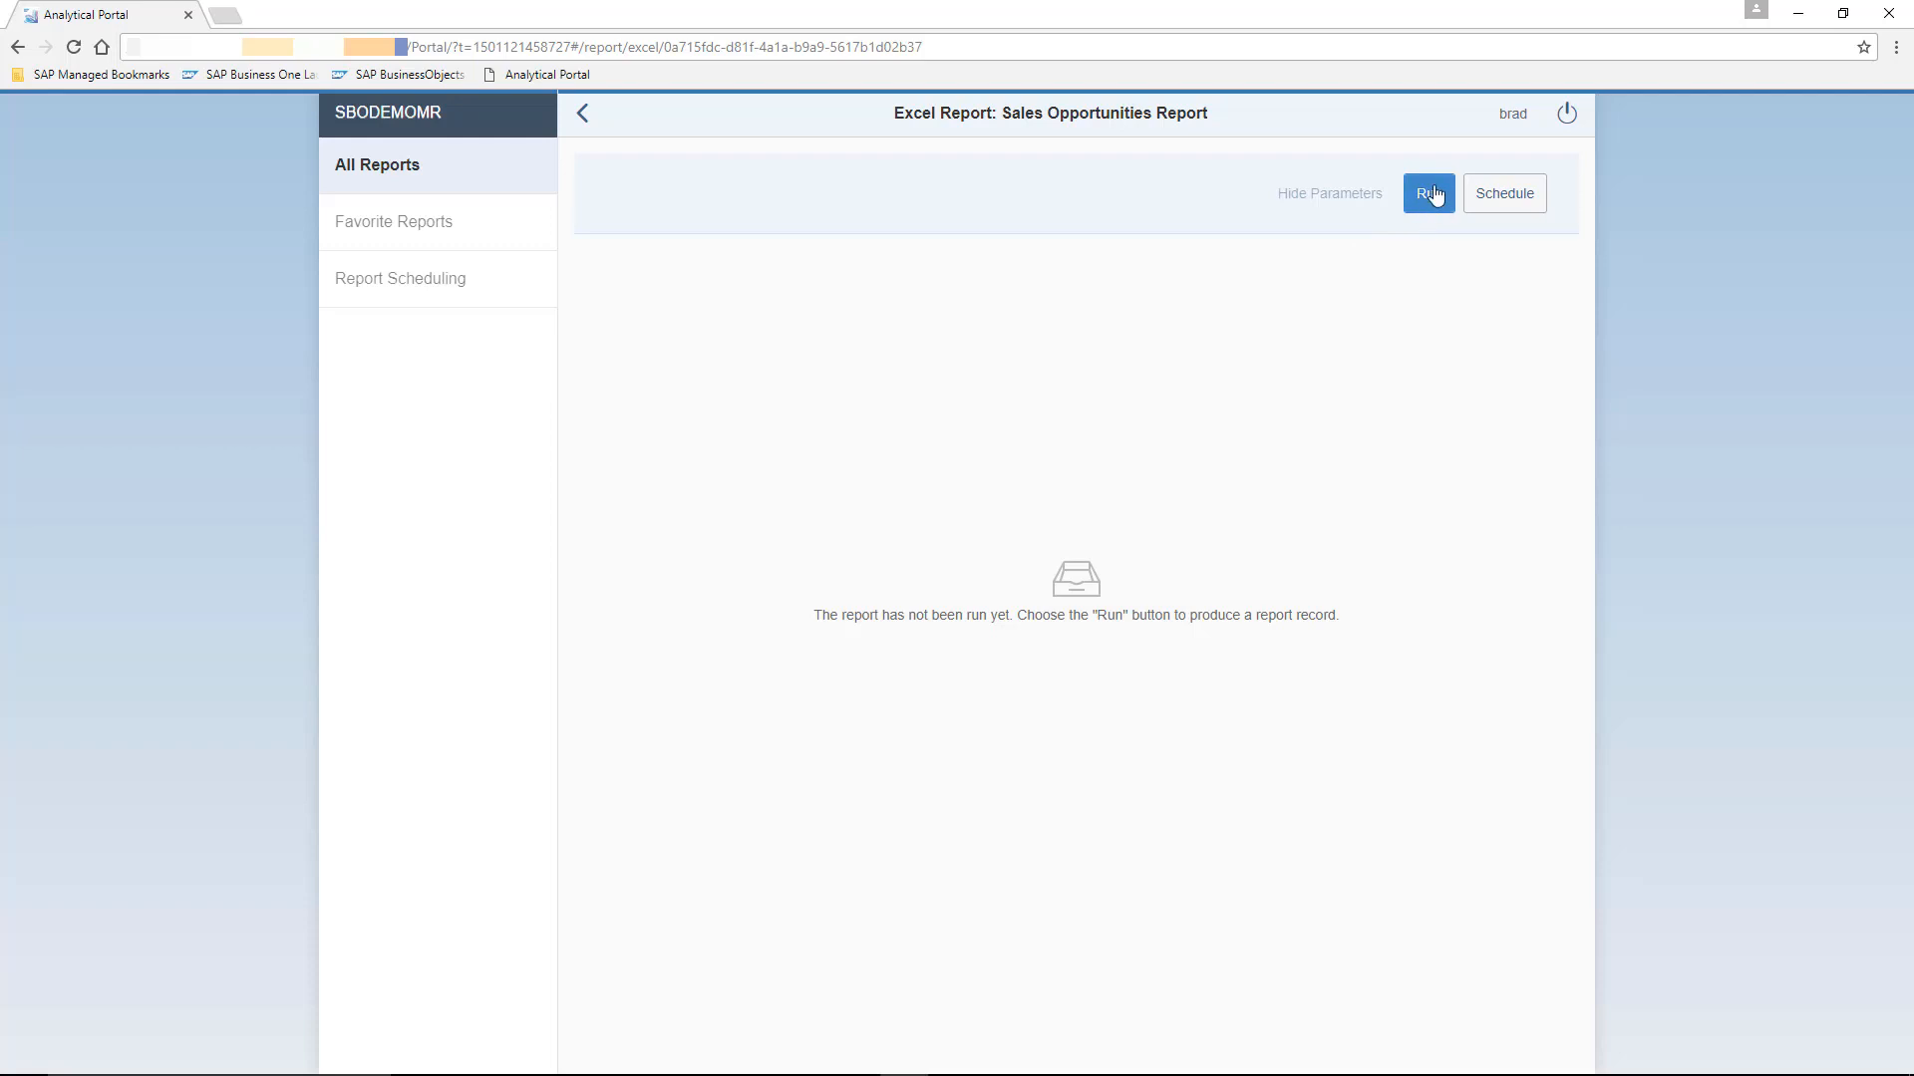
{"action": "left_click", "coordinate": [1433, 198]}
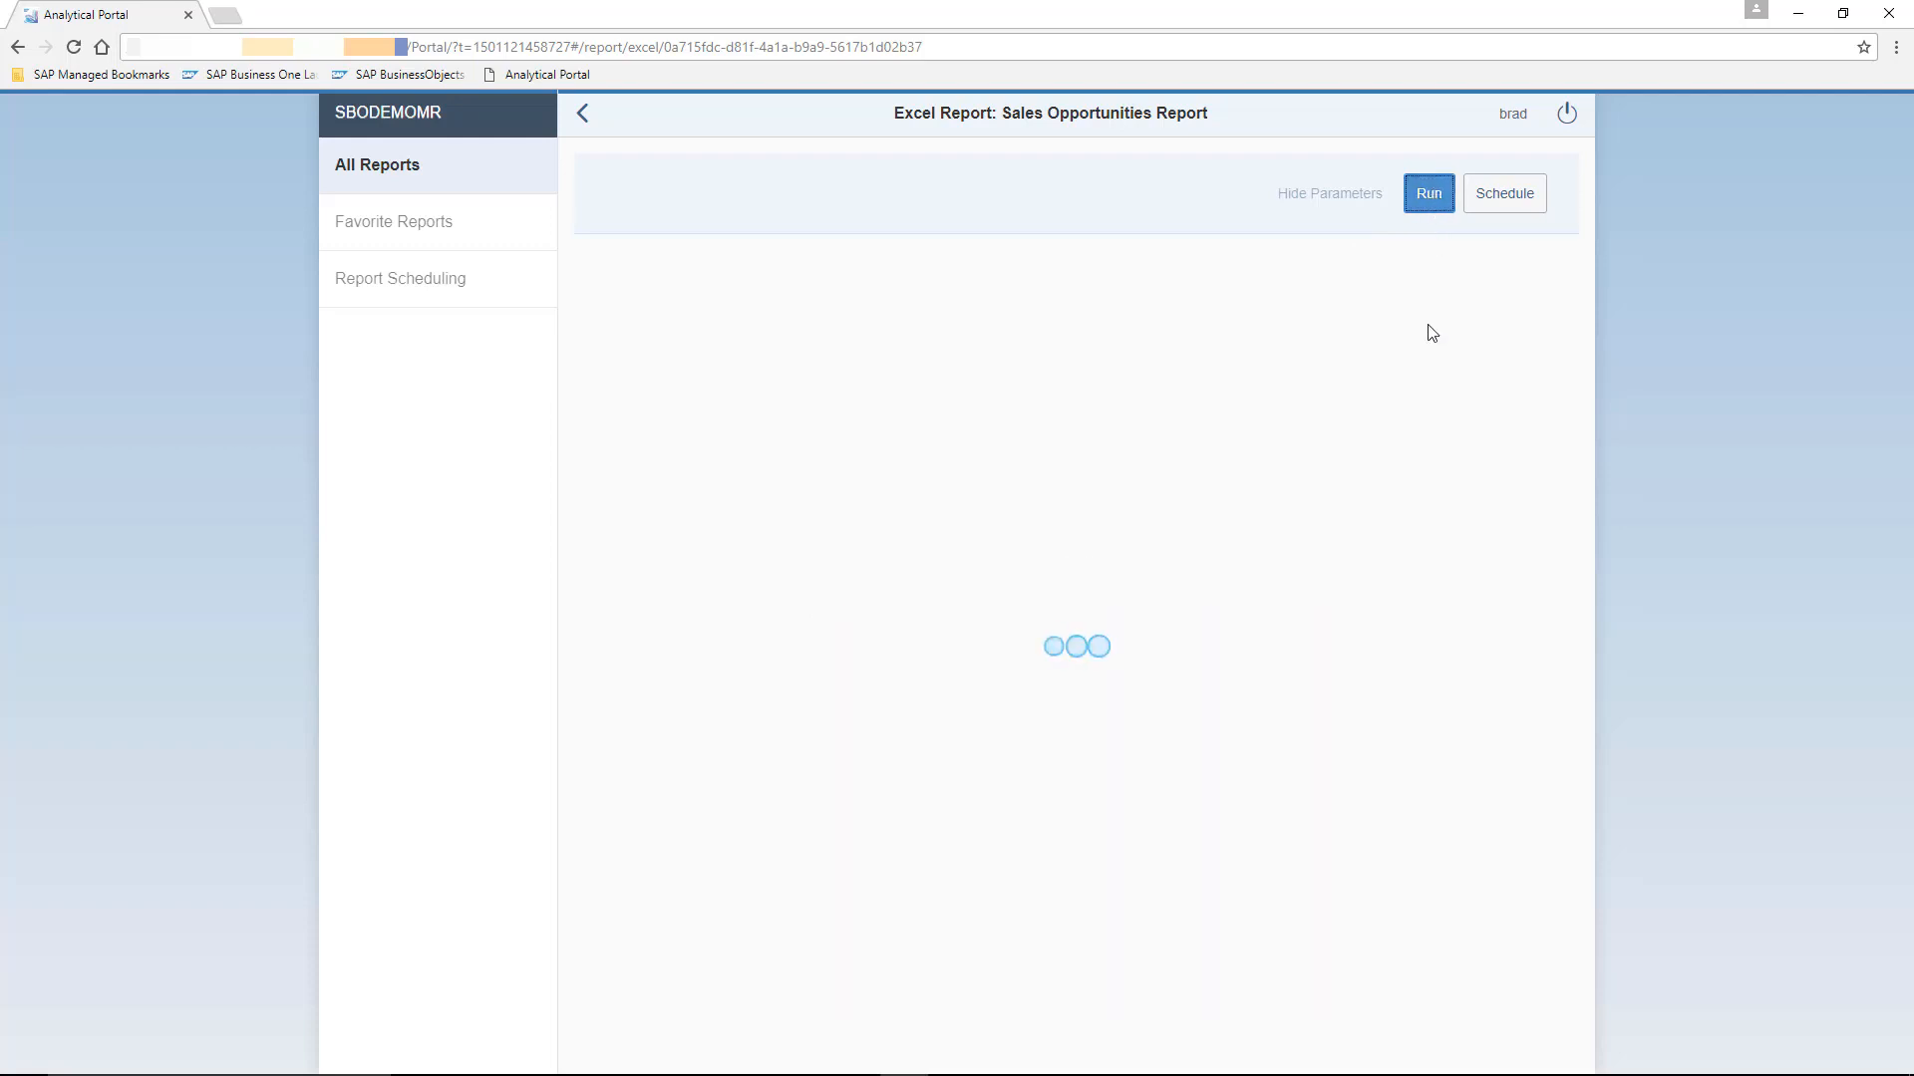